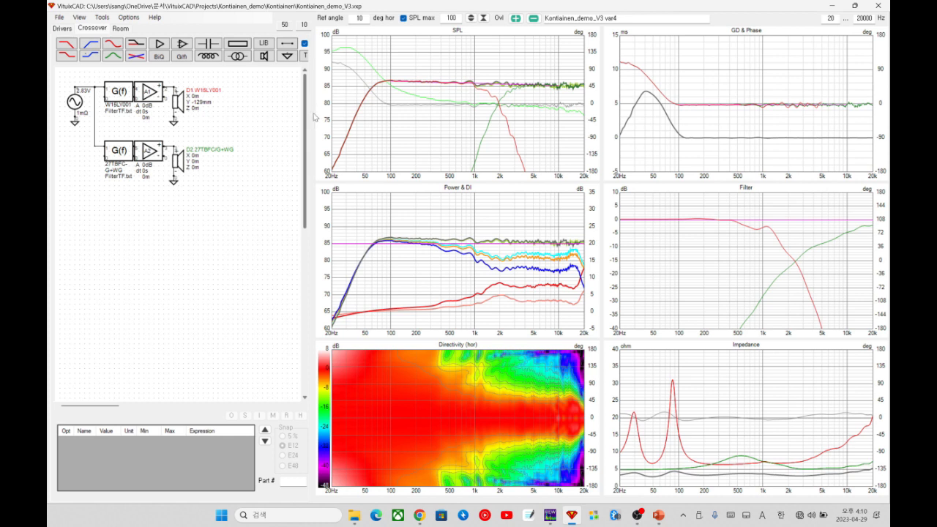
Widen the schematic area to expose the variant selectors and compare crossover variants 1, 2 and 3, finishing on variant 1
left_click_drag(353, 119, 367, 121)
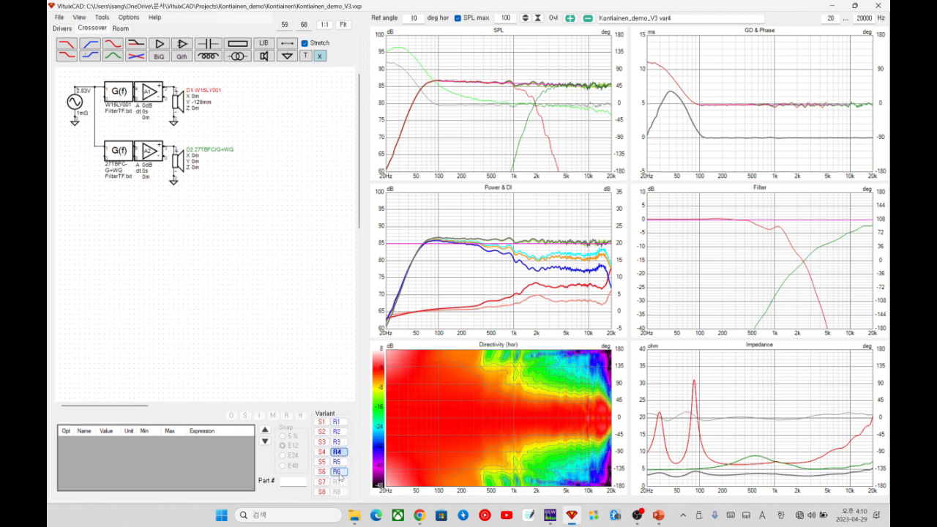
left_click(337, 422)
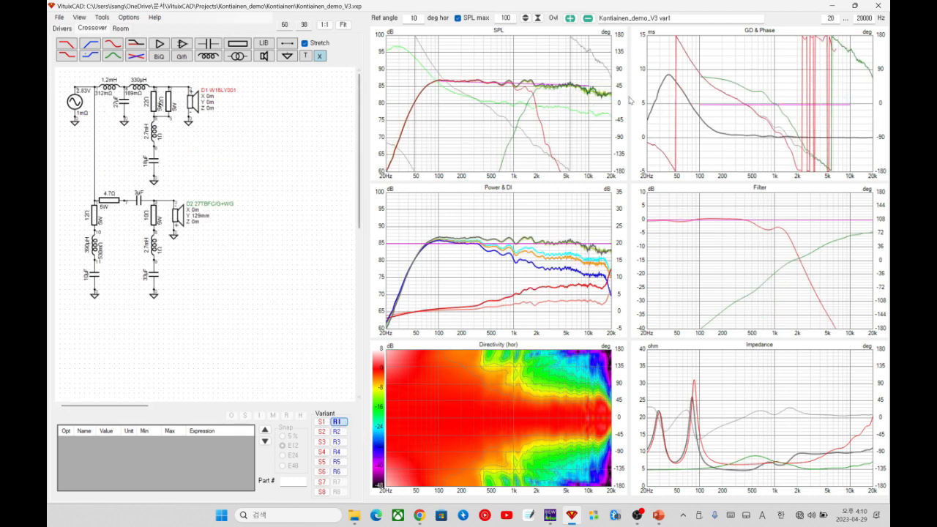
left_click(338, 432)
left_click(339, 432)
left_click(339, 443)
left_click(339, 432)
left_click(340, 422)
left_click(342, 432)
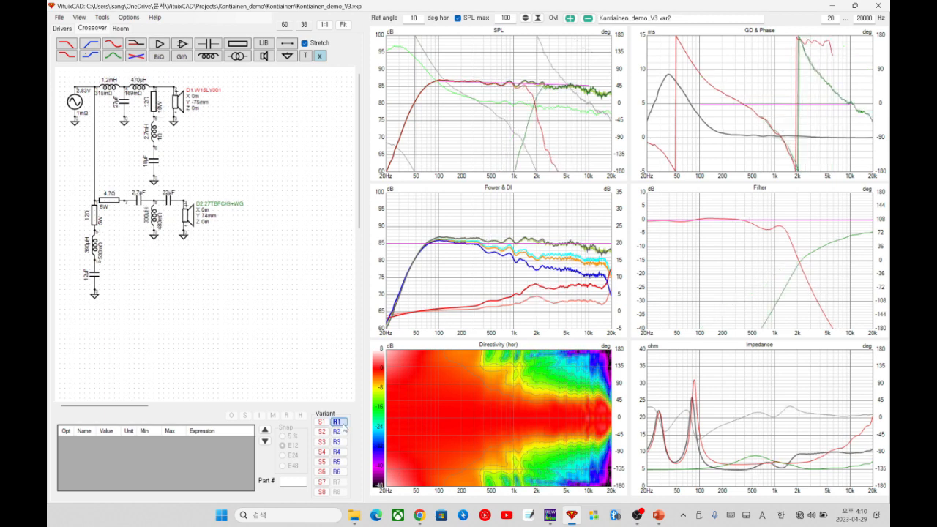
left_click(338, 424)
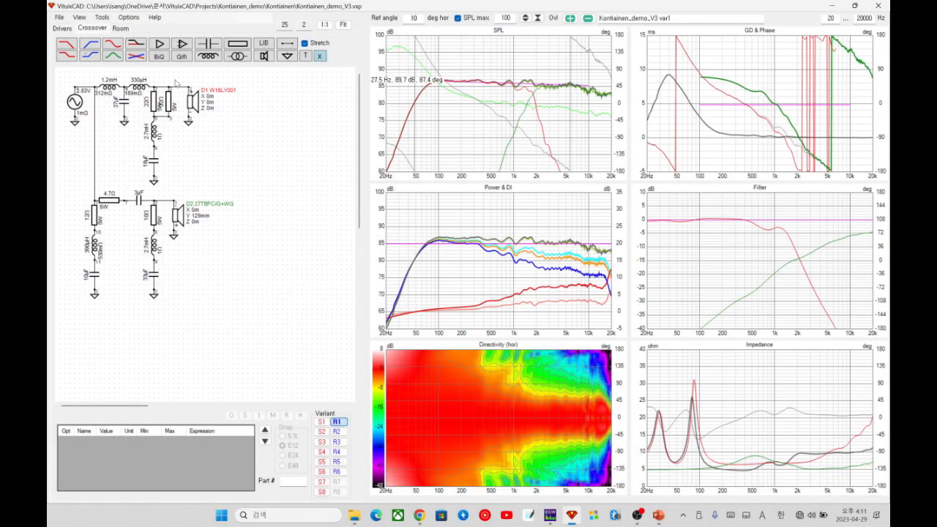
Inspect the impulse response of variant 1 with the step curve hidden, and close the impulse response window
left_click(80, 17)
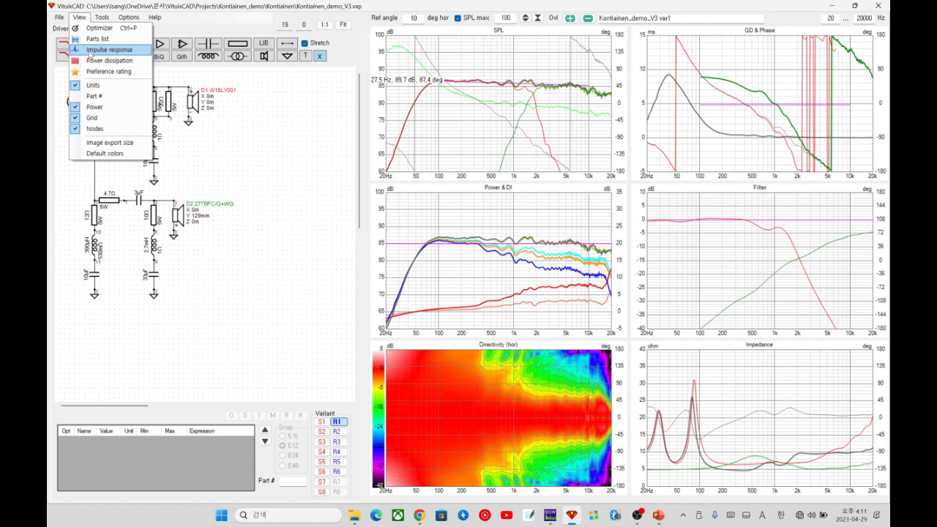
left_click(90, 50)
left_click_drag(366, 77, 261, 48)
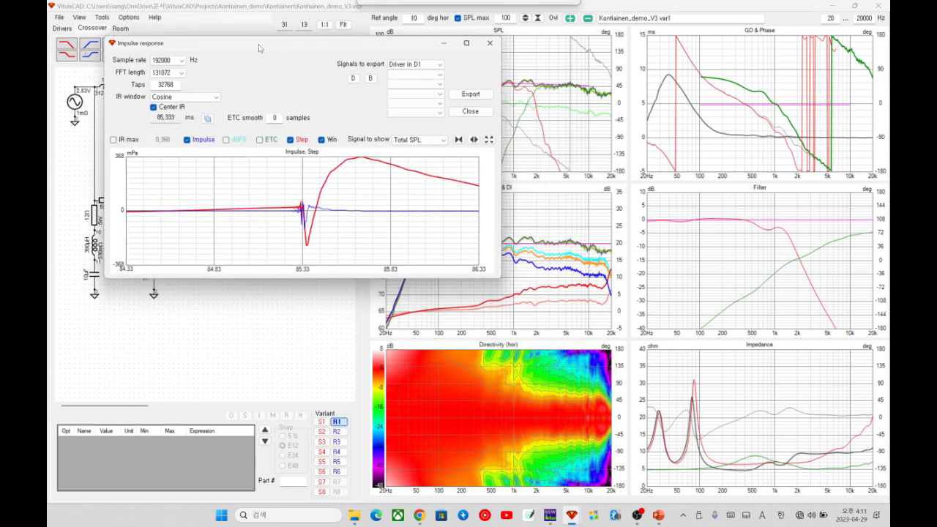
left_click(290, 140)
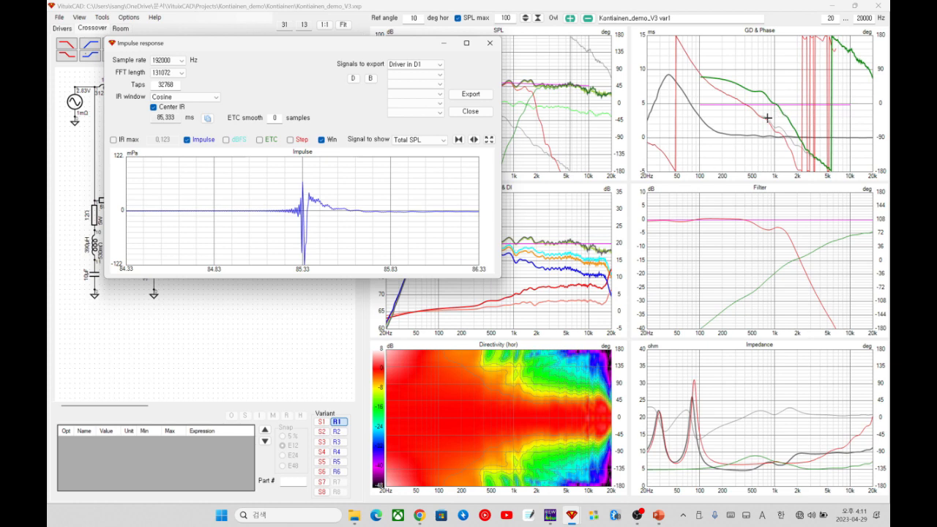
left_click(490, 42)
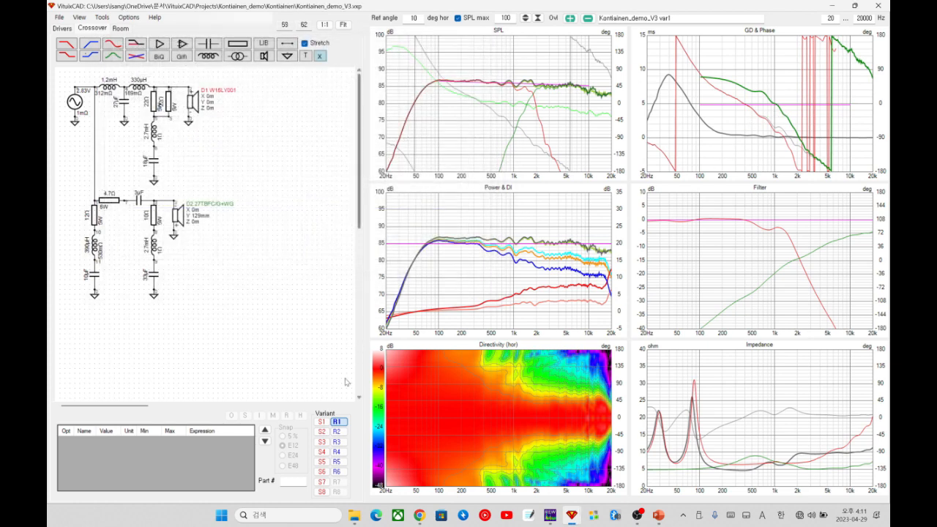
Compare variants 2 and 1, finish on variant 2, and examine its driver phase curves in the GD & Phase graph
left_click(338, 433)
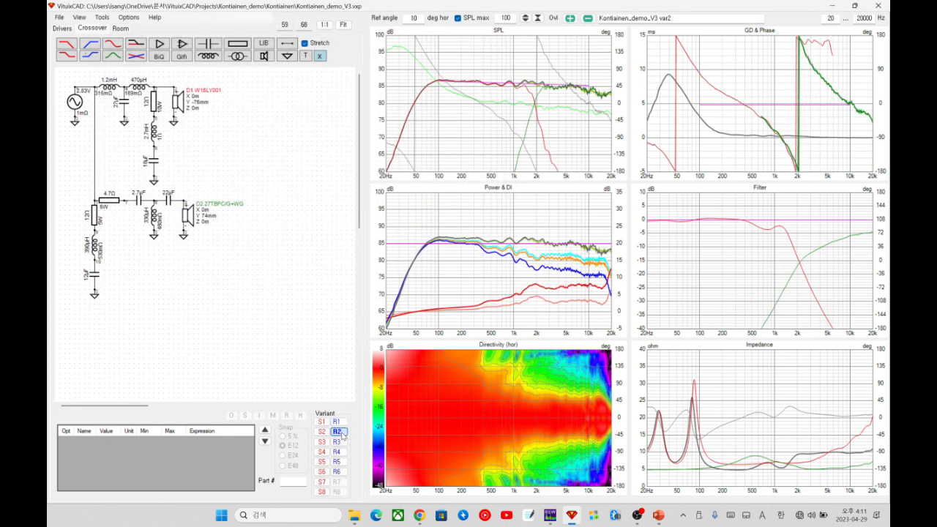
left_click(338, 421)
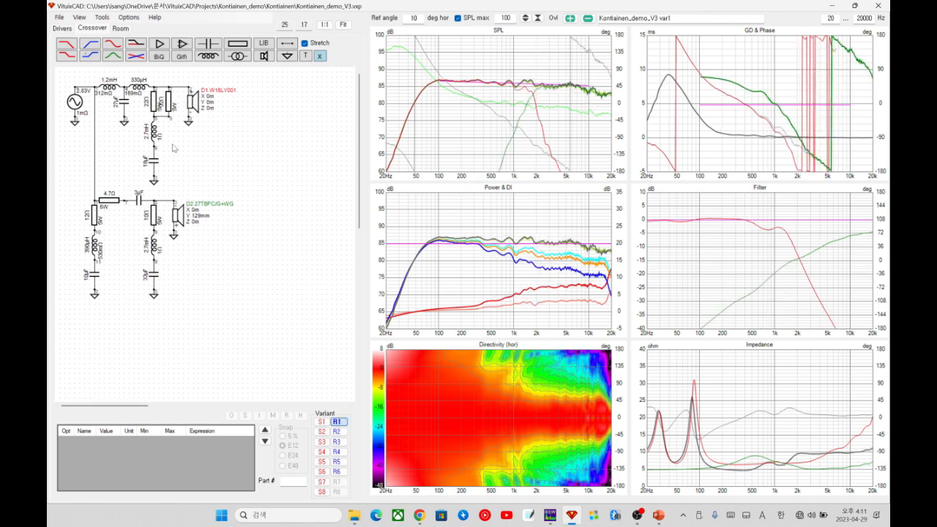
left_click(337, 432)
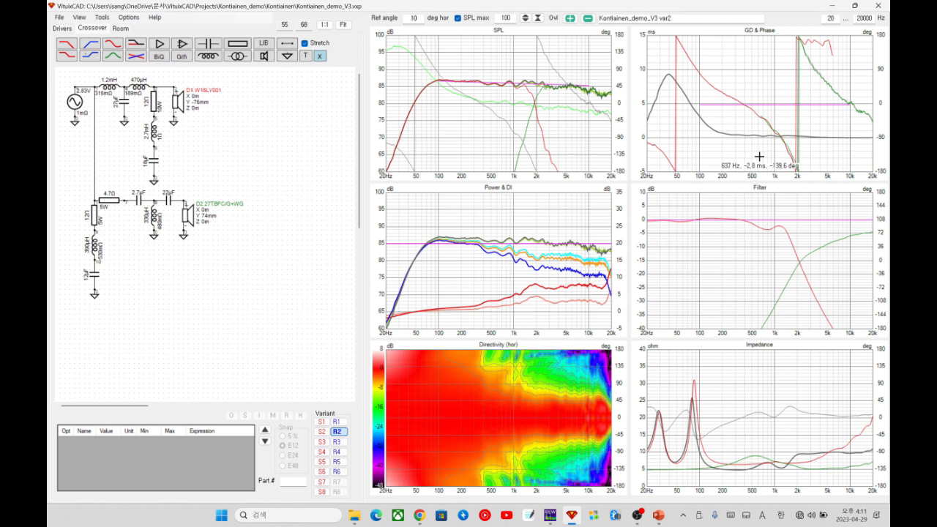
mouse_move(797, 41)
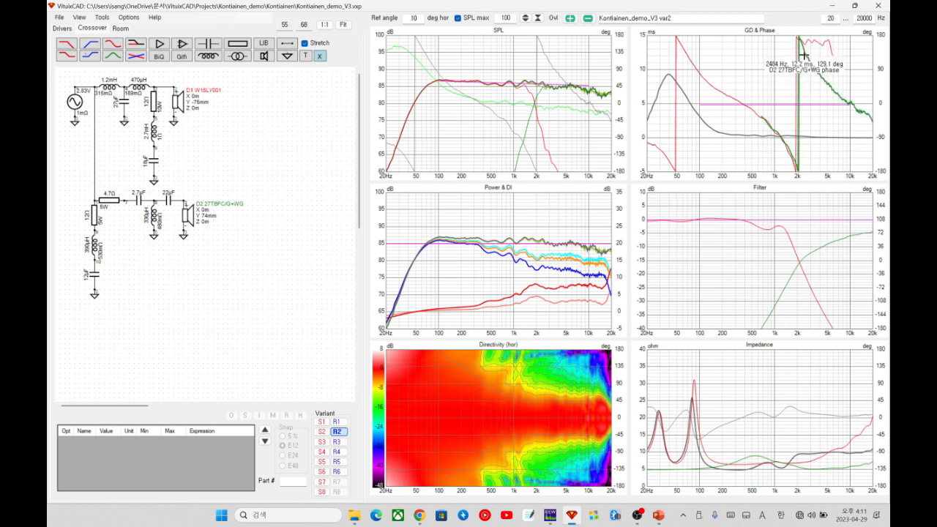
mouse_move(791, 109)
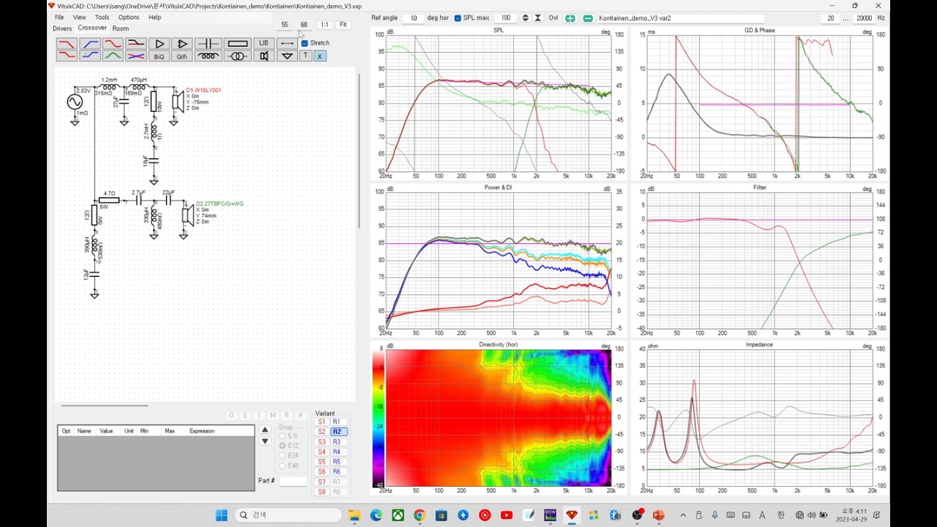
Open the impulse response of variant 2 and show the step curve alongside the impulse
left_click(80, 17)
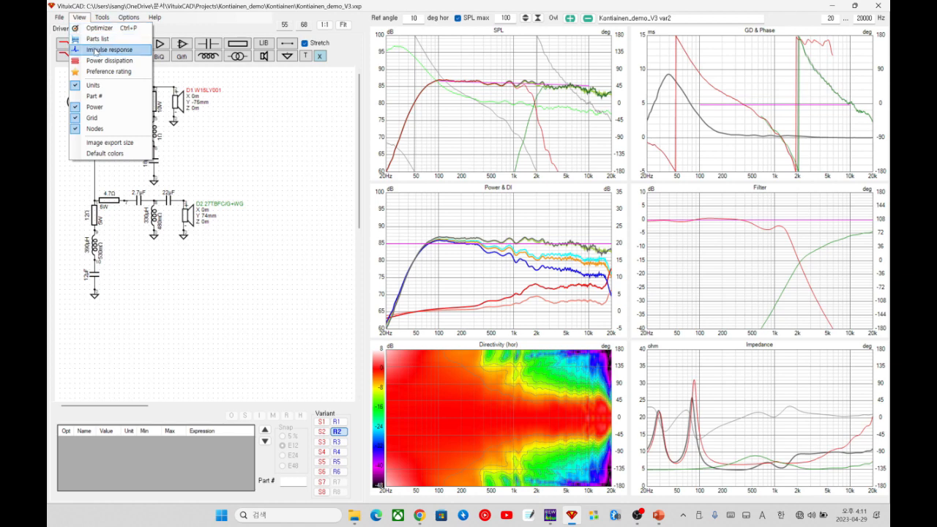
left_click(97, 49)
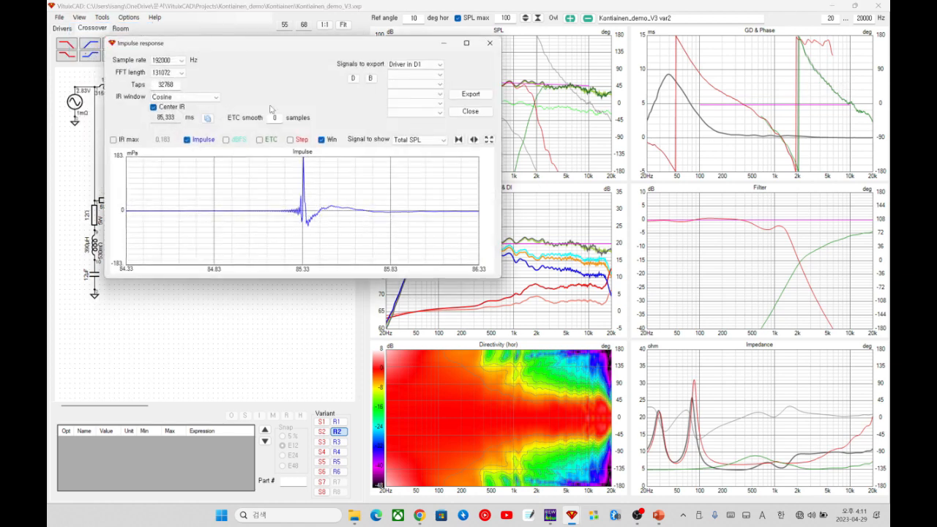
left_click_drag(264, 50, 332, 114)
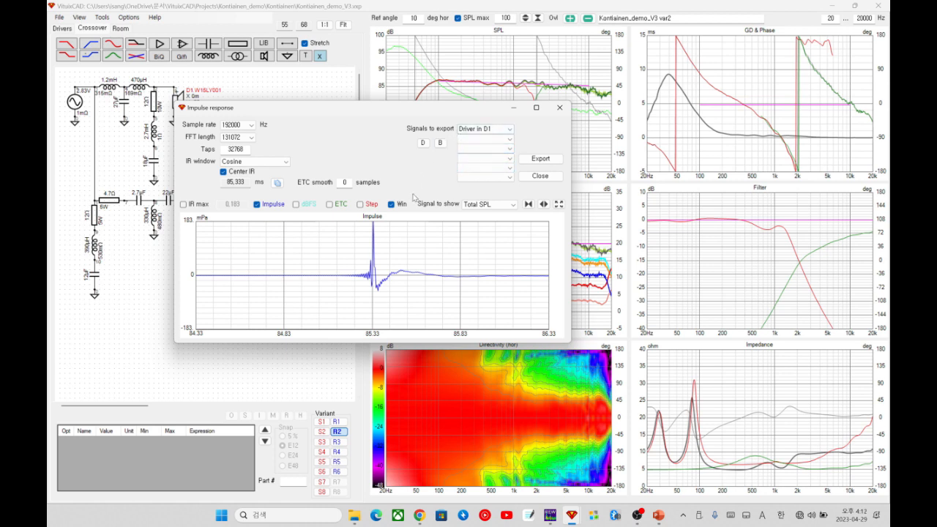
left_click(368, 208)
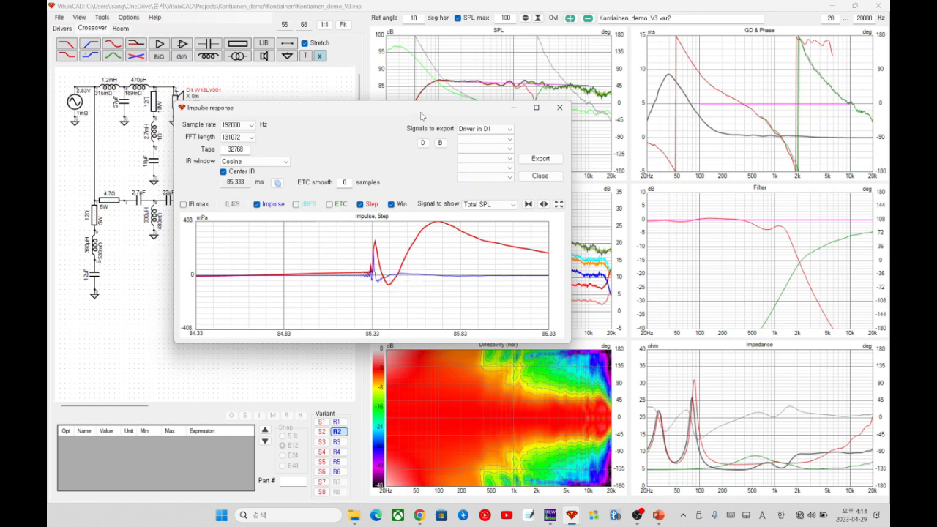
Recall variant 3, inspect its impulse and step response alongside the schematic and phase graph, and close the impulse response window
left_click_drag(420, 115, 395, 75)
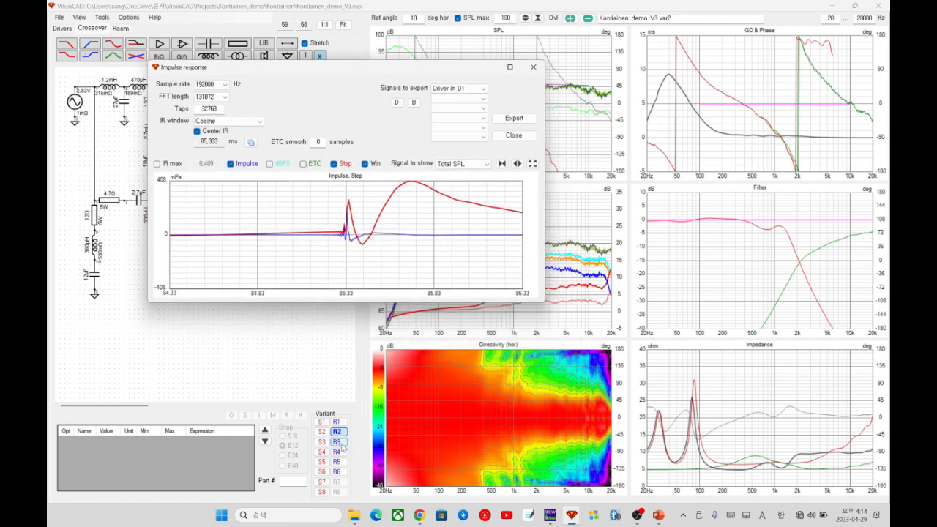
left_click(339, 443)
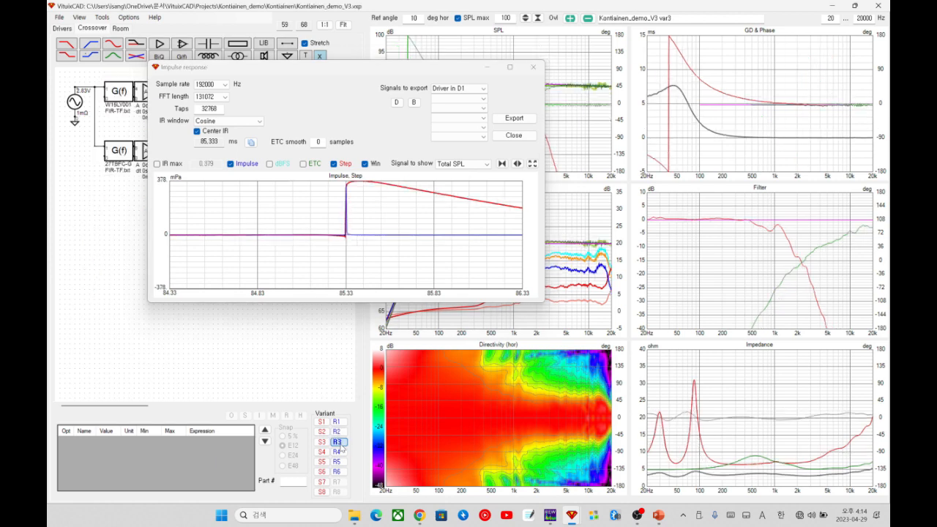
left_click_drag(365, 70, 434, 139)
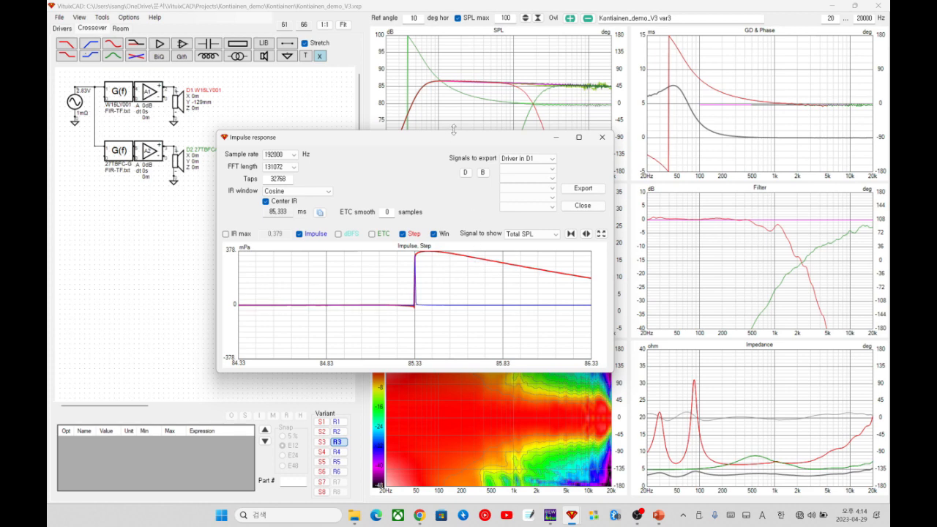
left_click_drag(473, 147, 447, 128)
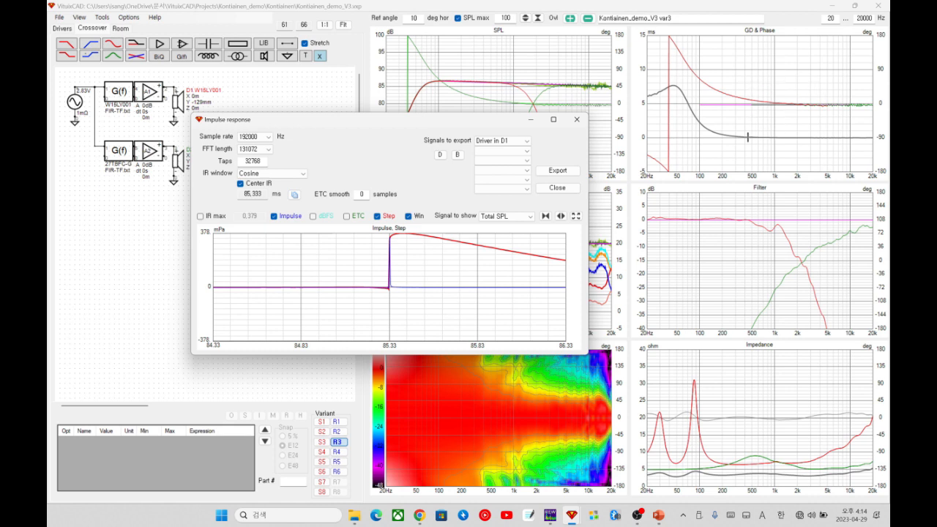
left_click(439, 255)
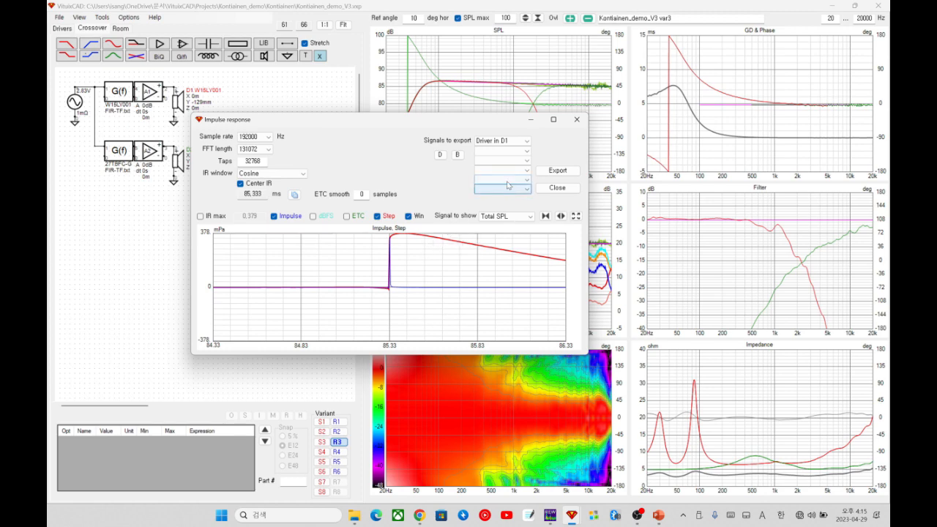
left_click(575, 121)
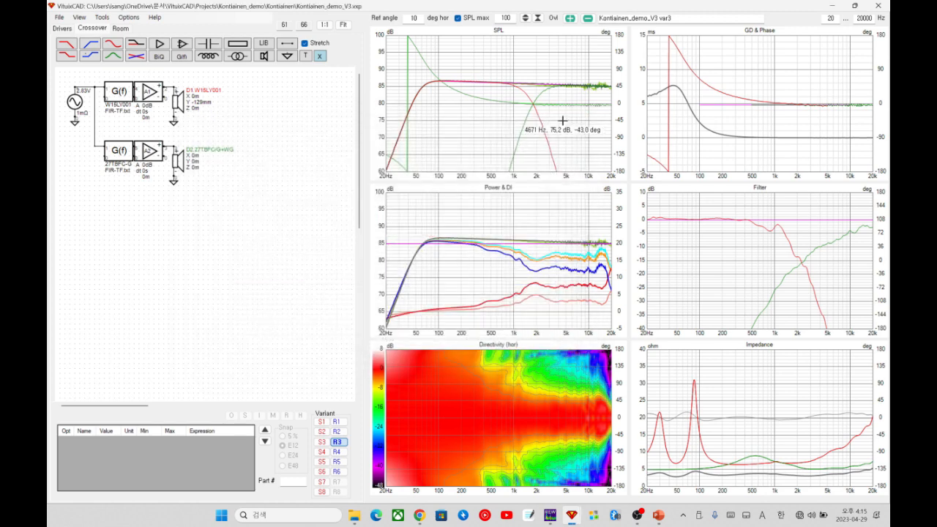
Compare variant 5 with variant 2, and inspect the impulse and step response of variant 5
left_click(338, 462)
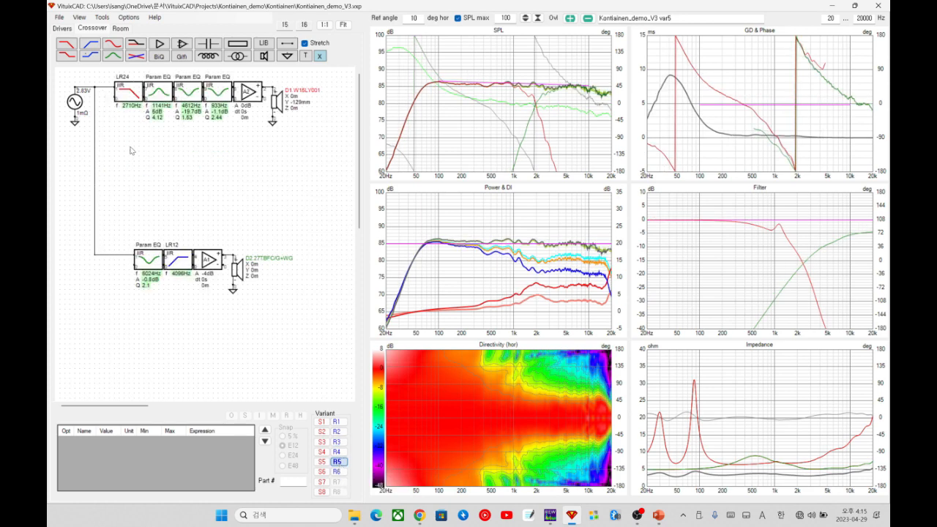
left_click(336, 432)
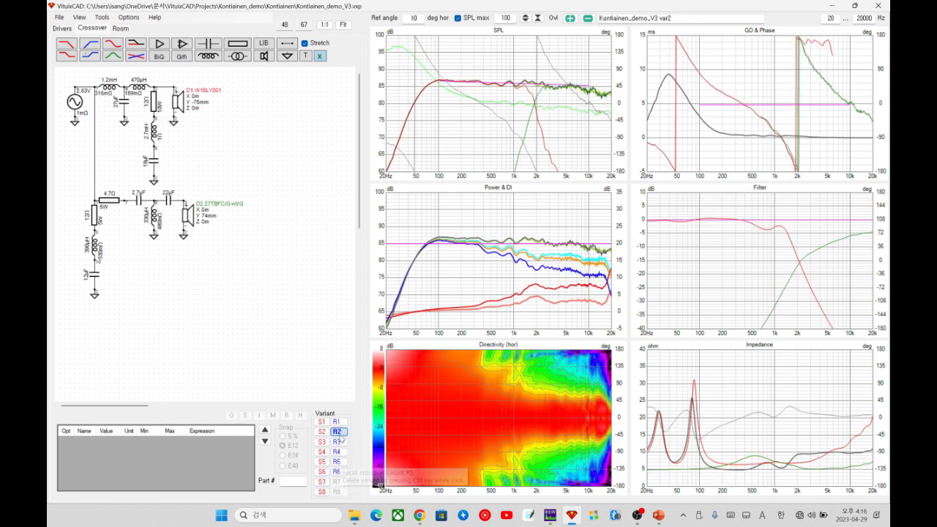
left_click(336, 461)
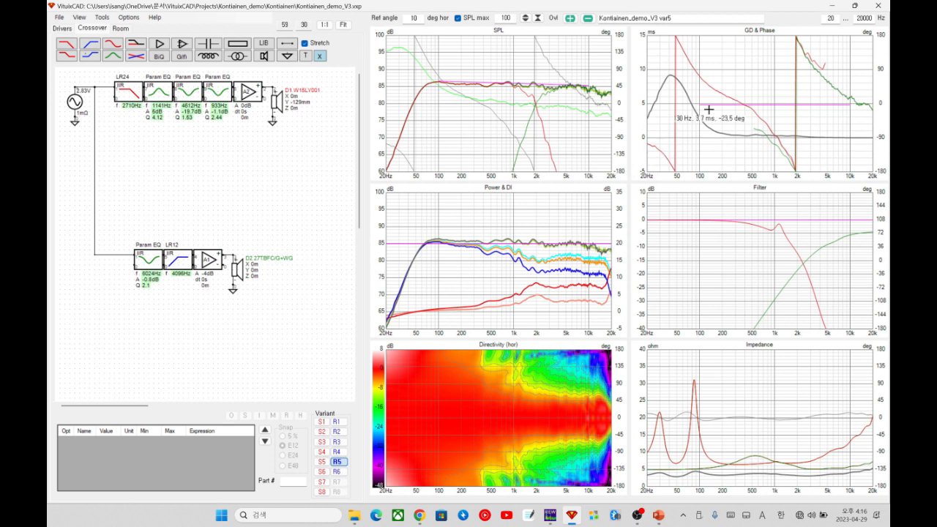
left_click(91, 18)
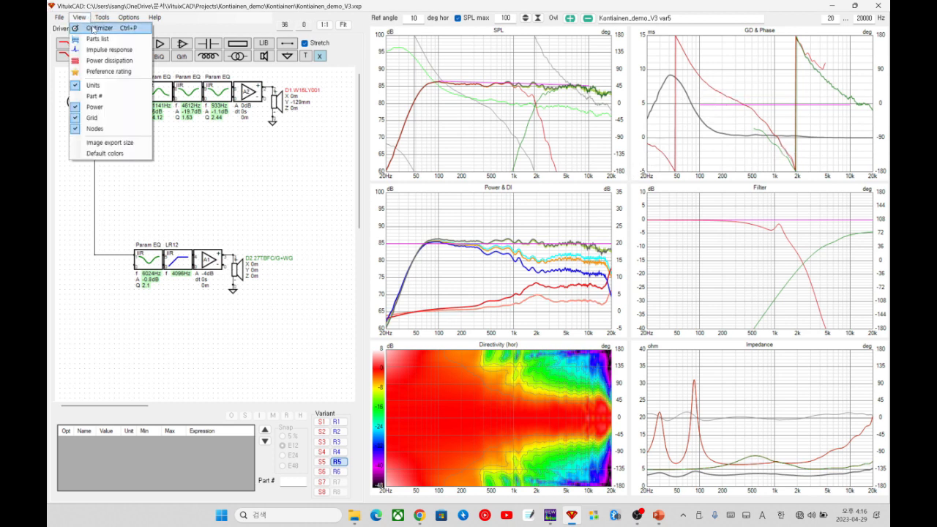
left_click(110, 49)
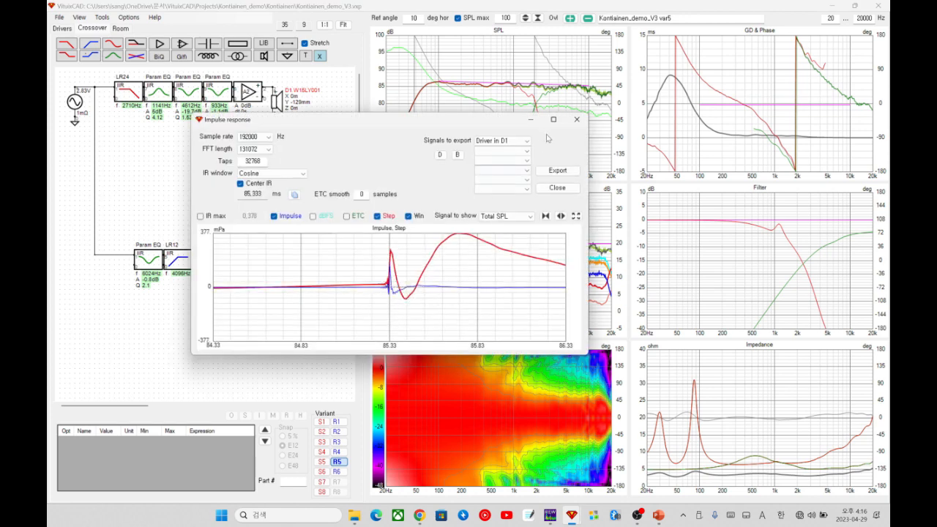
left_click(577, 119)
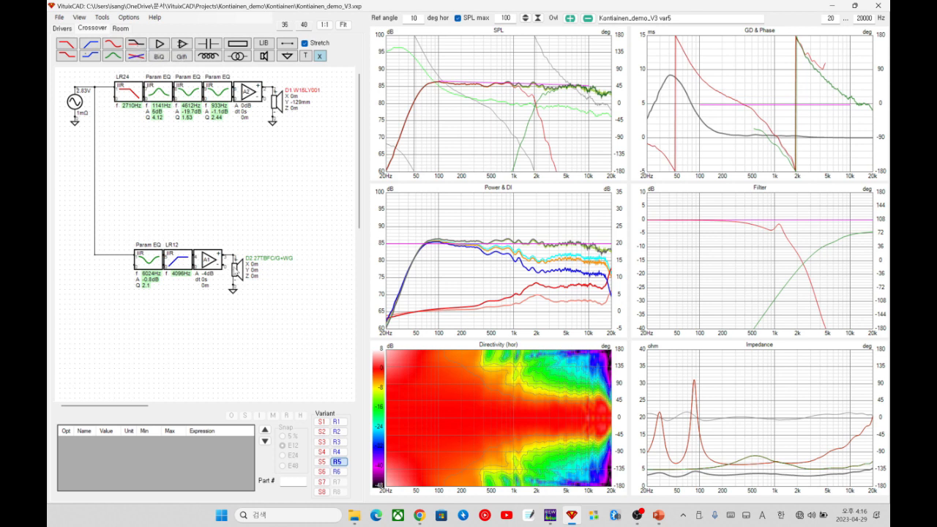
Recall variant 6 and compare its impulse and step response with variant 5, finishing on variant 6 with the impulse response window closed
left_click(337, 472)
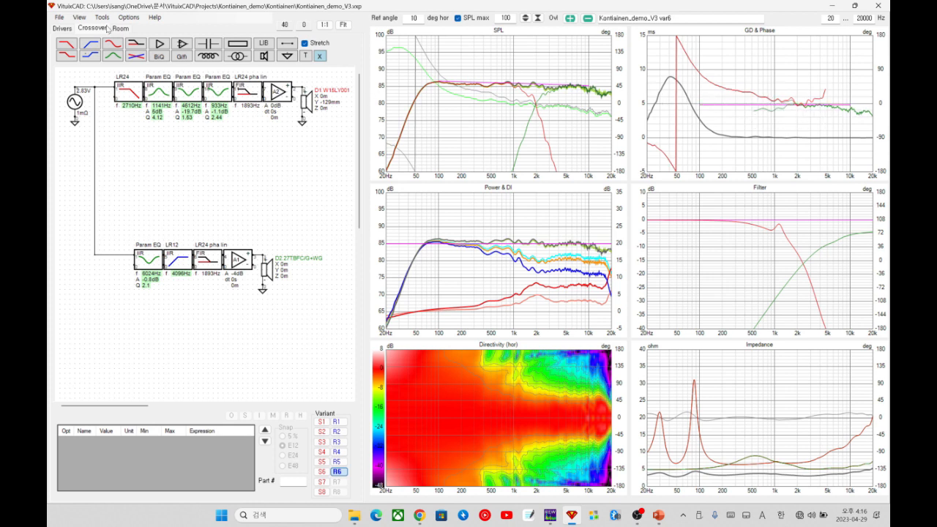
left_click(84, 18)
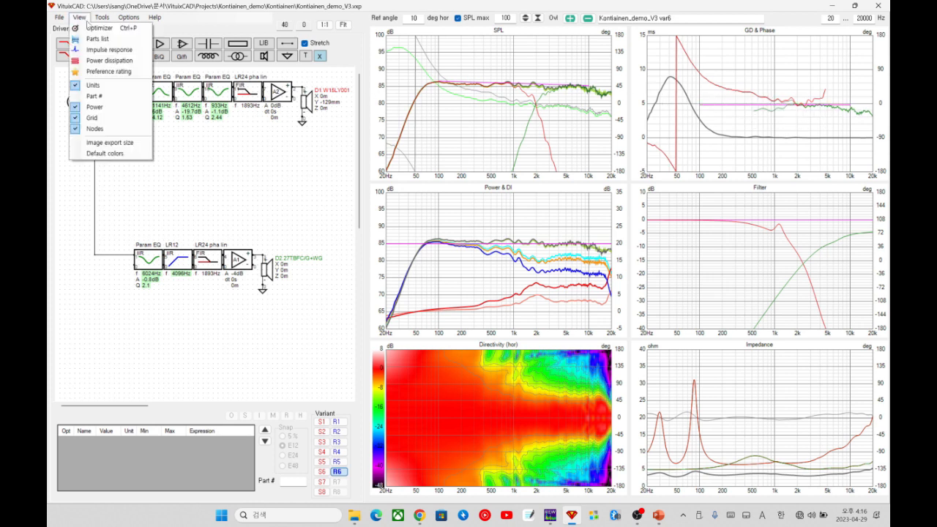
left_click(114, 51)
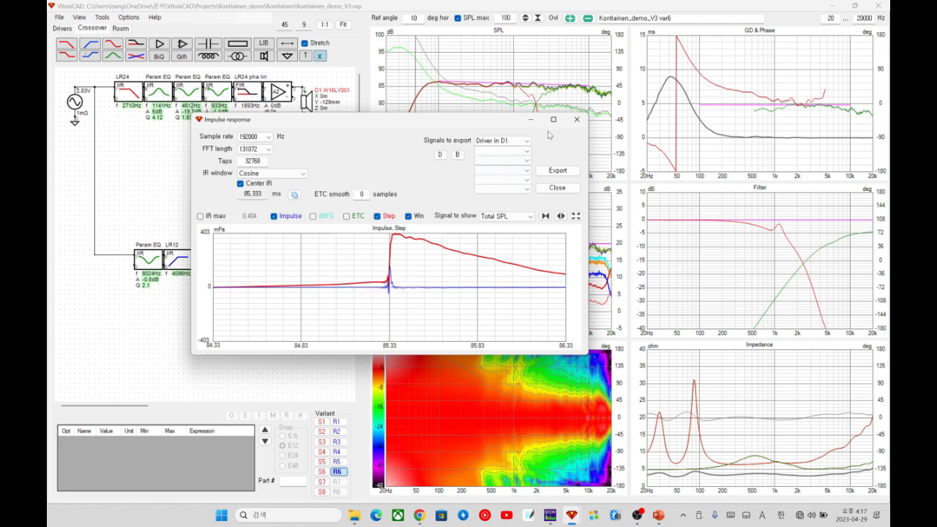
left_click(341, 463)
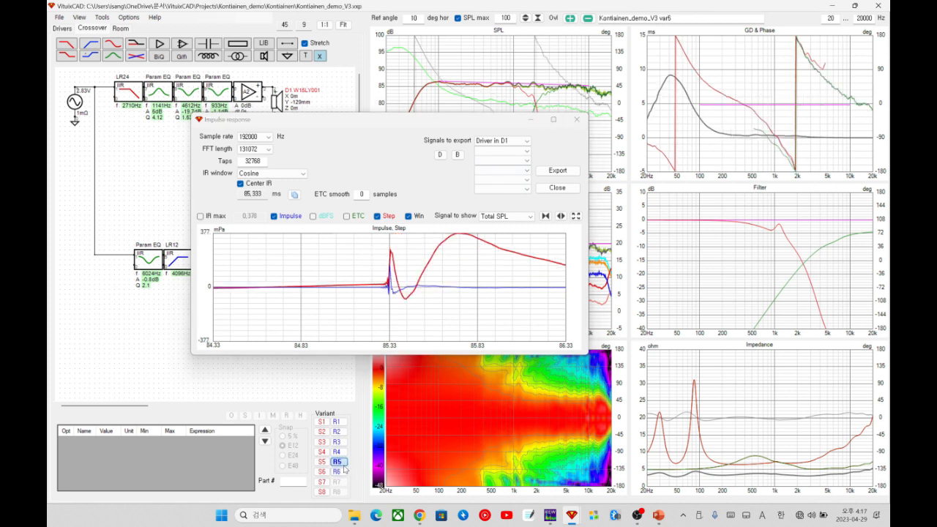
left_click(339, 472)
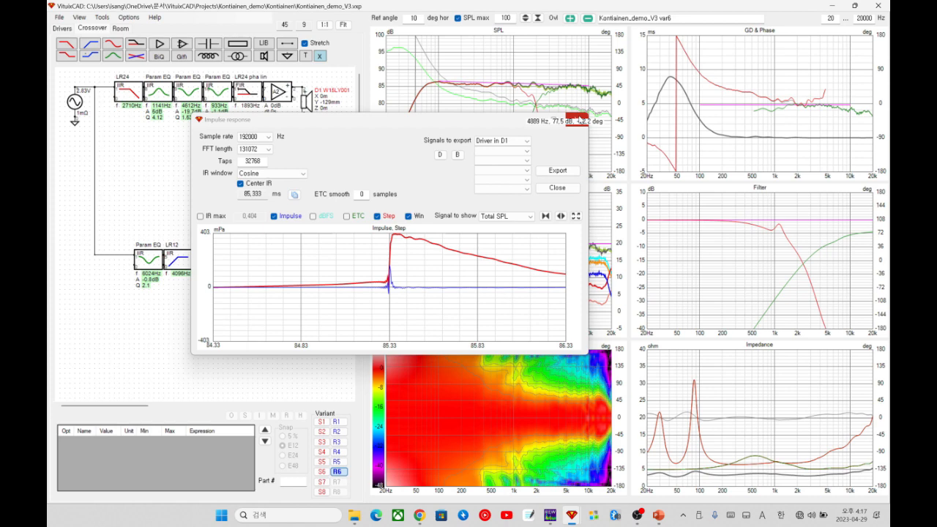
left_click(579, 119)
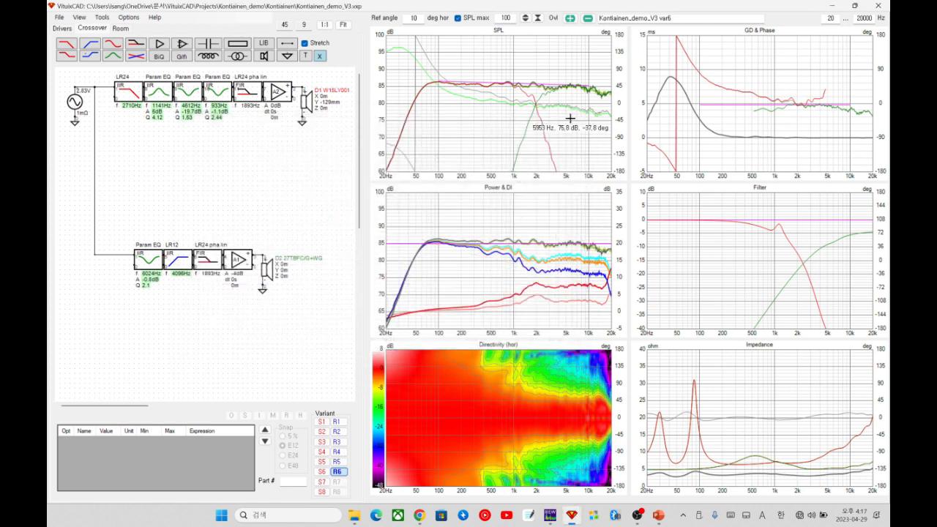
Compare variants 4, 3 and 5, finishing on variant 3, and switch to the PowerPoint slide on crossover phase alignment
left_click(338, 452)
left_click(337, 443)
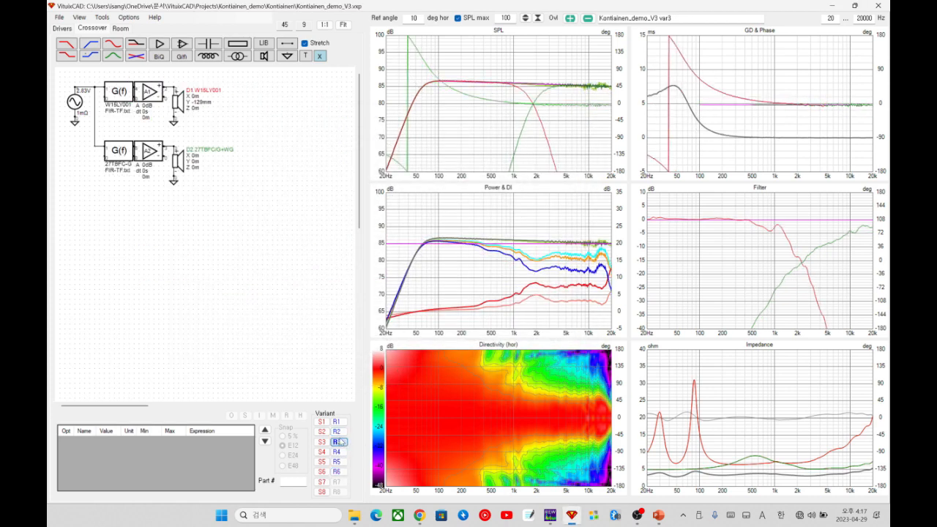
left_click(339, 462)
left_click(337, 443)
left_click(657, 514)
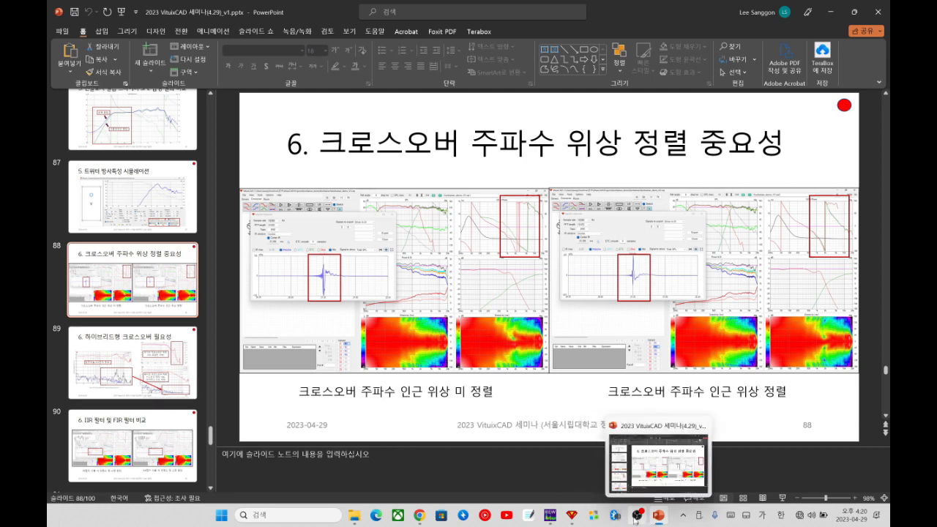
Switch back to VituixCAD, recall variant 6 and select the LR24 phase linearization filter in the W15LY001 branch
left_click(571, 516)
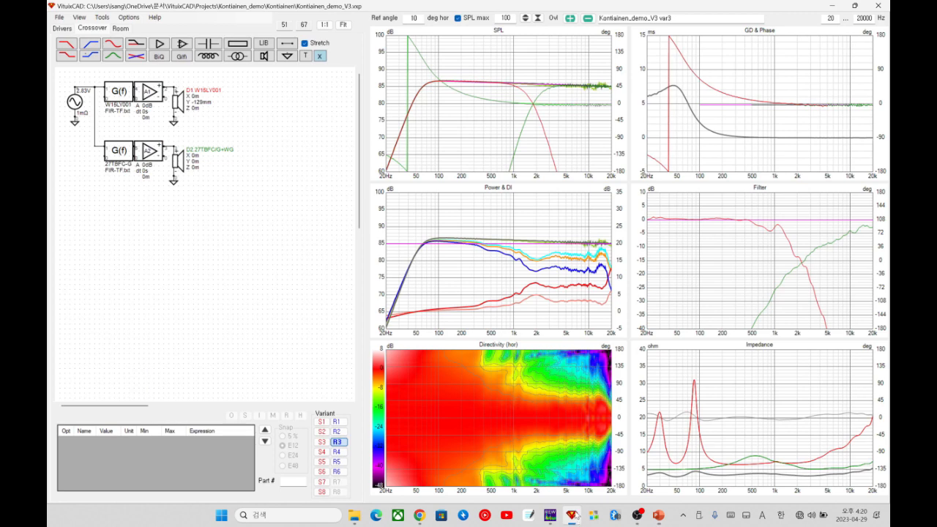
left_click(337, 472)
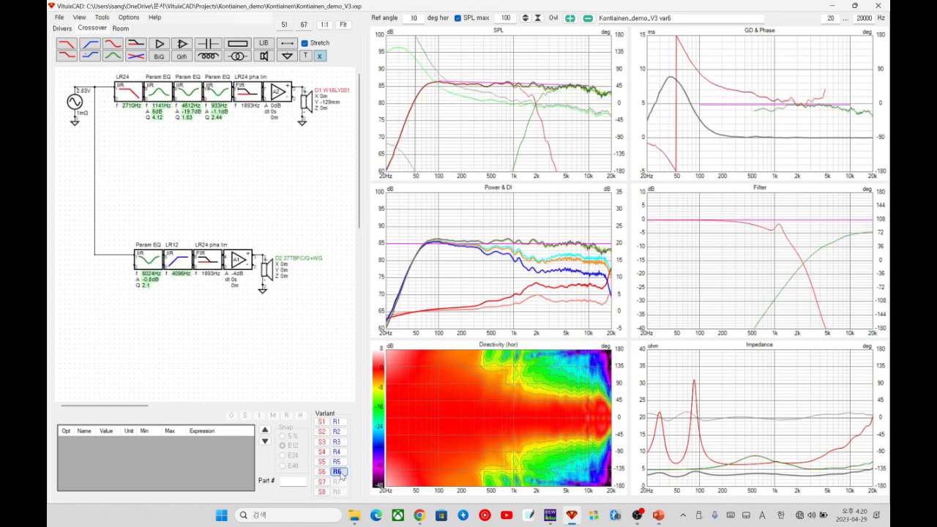
left_click(256, 102)
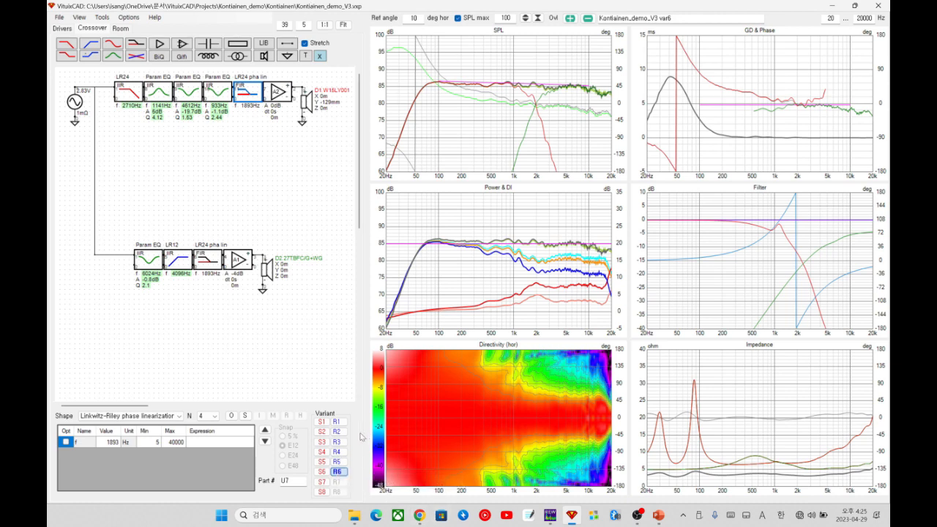
Open the impulse response of variant 1 and compare its impulse and step curves with those of variant 2
left_click(339, 423)
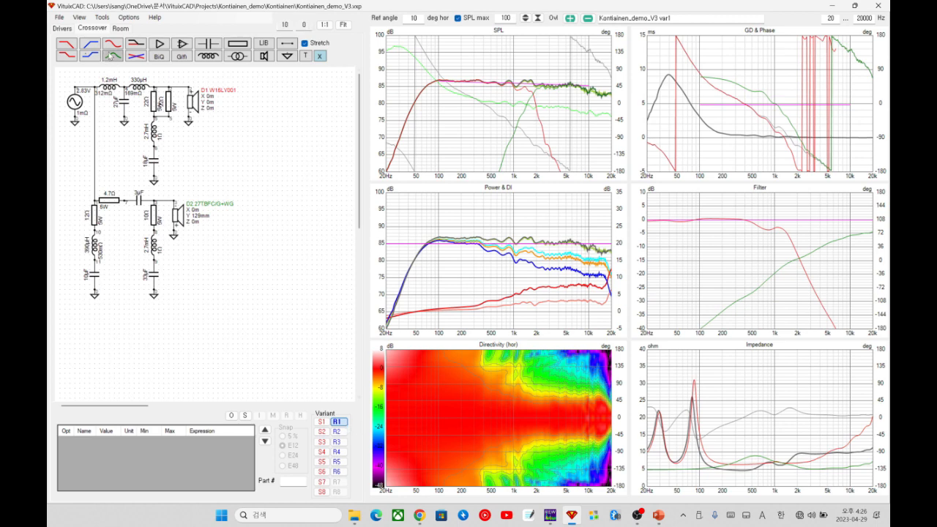
left_click(79, 17)
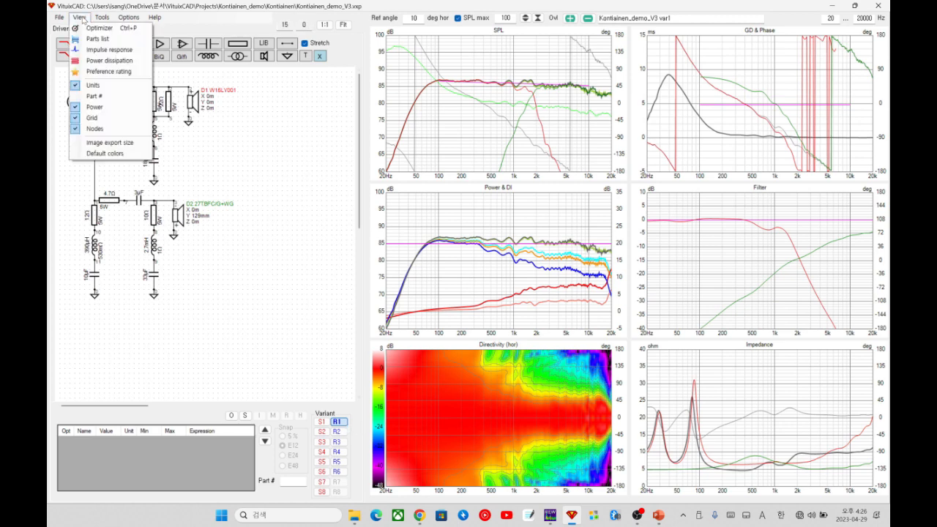
left_click(98, 53)
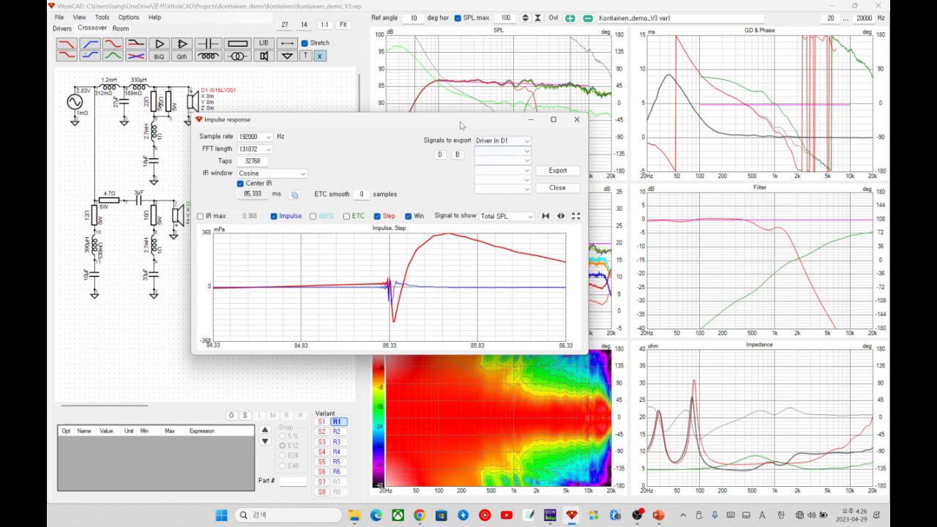
left_click_drag(467, 128, 388, 44)
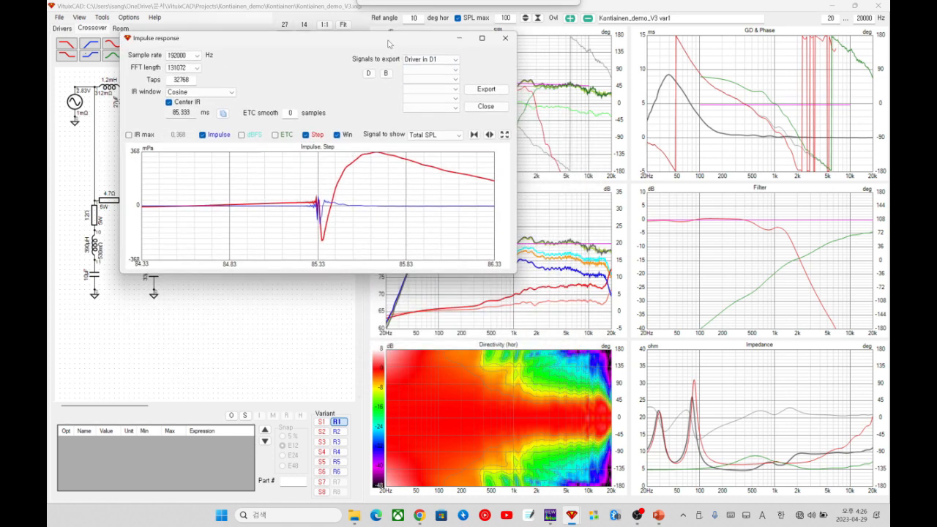
left_click(339, 432)
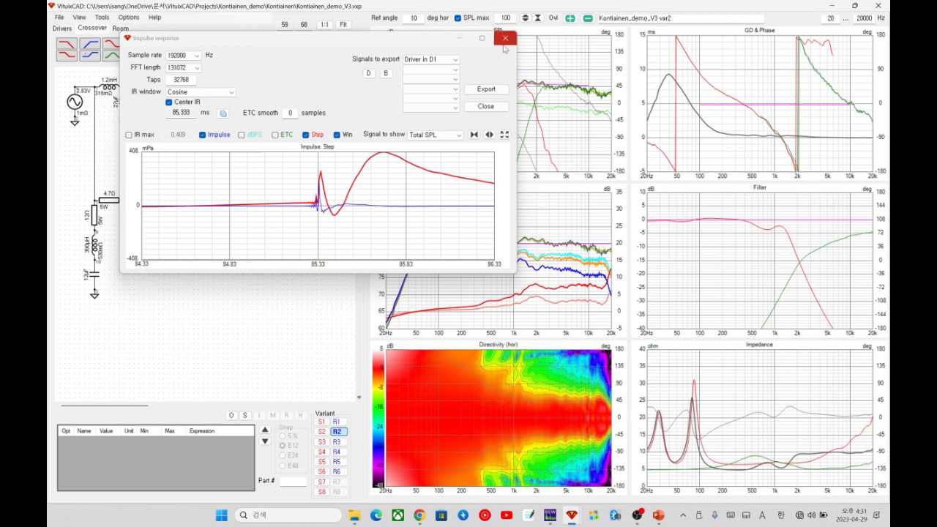
left_click_drag(503, 45, 502, 56)
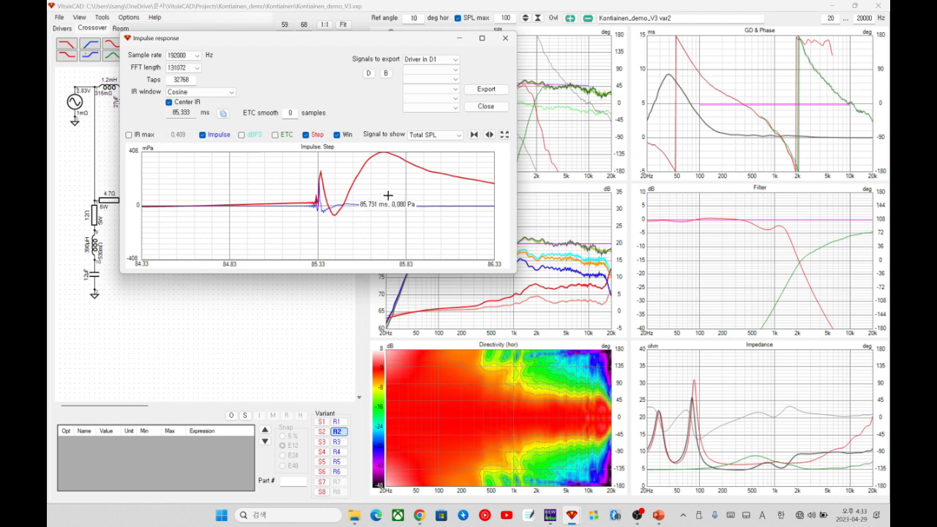
Inspect variant 3's impulse and step response over a widened 35–135 ms time range, and close the impulse response window
left_click(339, 442)
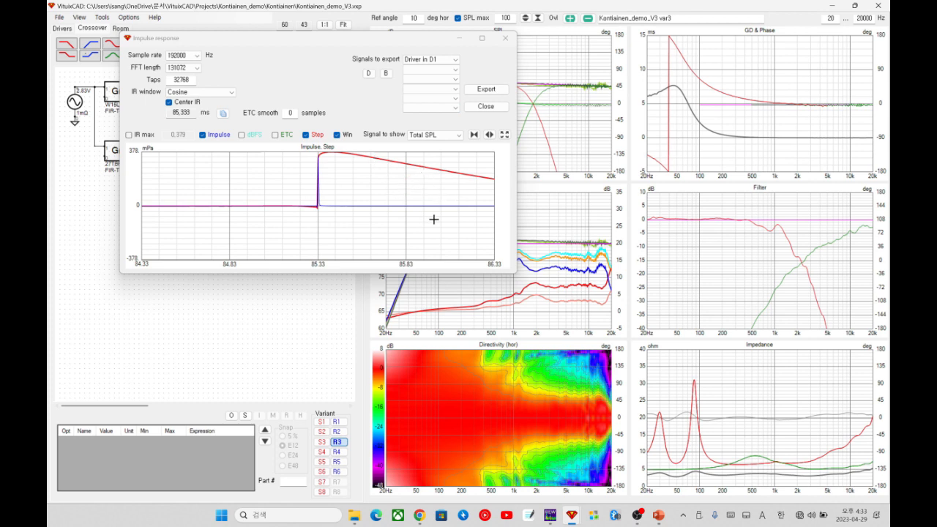
left_click(474, 134)
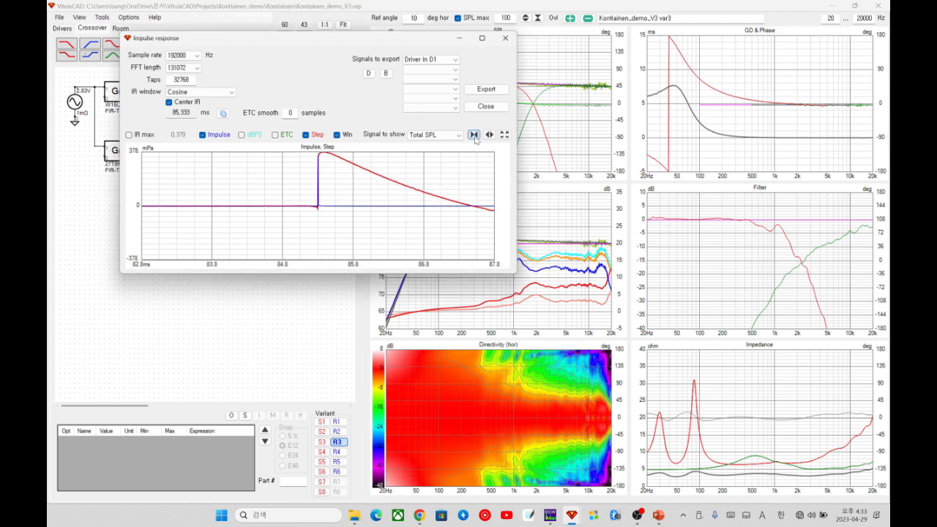
left_click(474, 135)
left_click(473, 135)
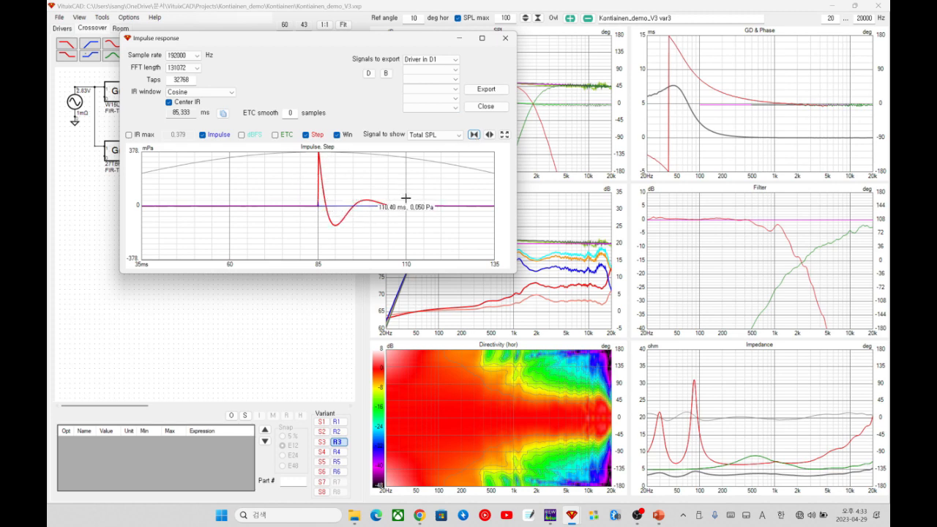
left_click(506, 37)
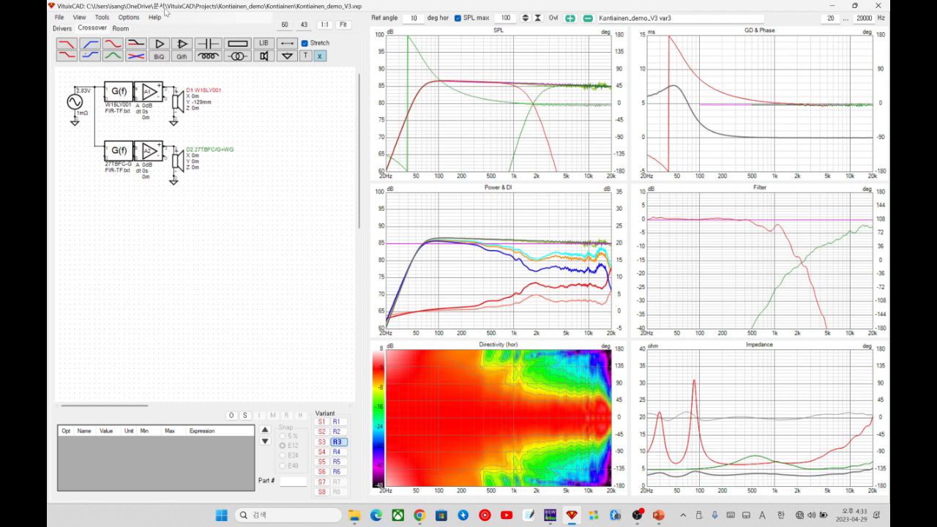
left_click(87, 17)
left_click(88, 18)
left_click(87, 17)
left_click(387, 4)
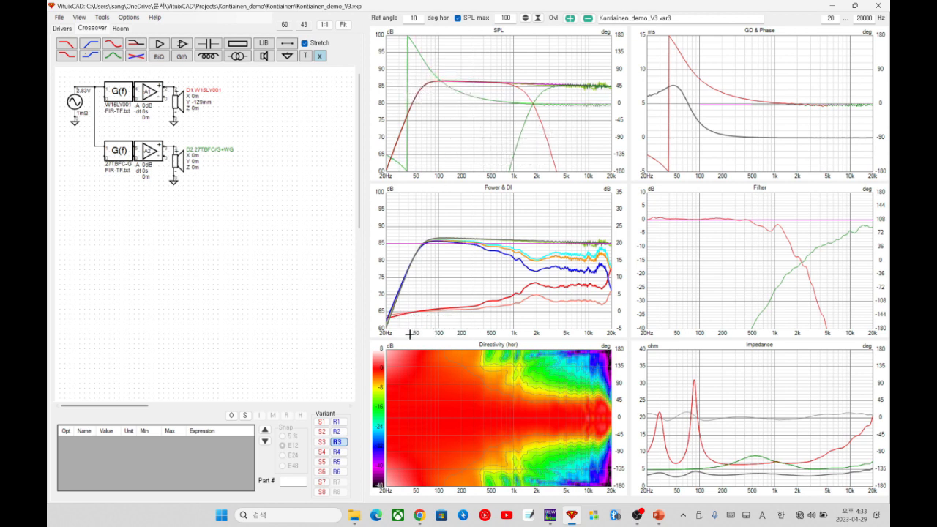
Compare the schematic and phase graphs of variant 5 with those of variant 6, finishing on variant 6
left_click(339, 464)
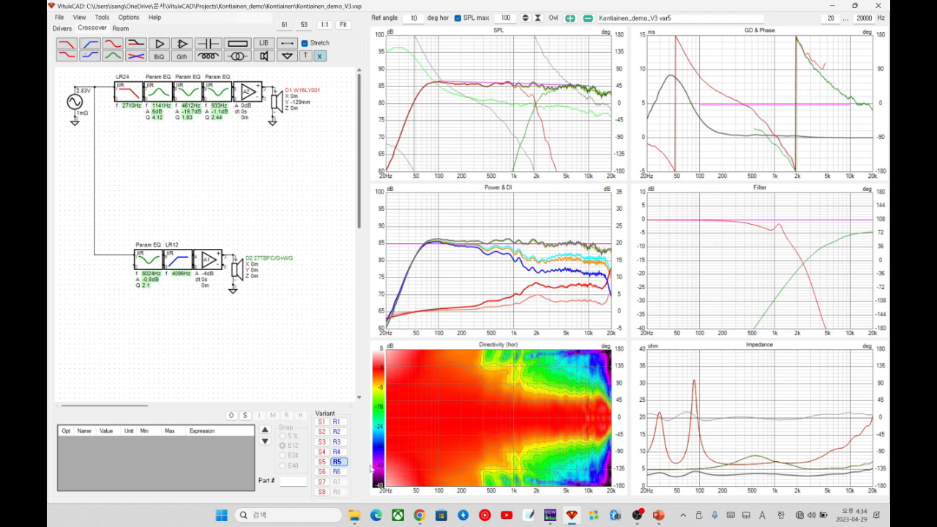
left_click(336, 471)
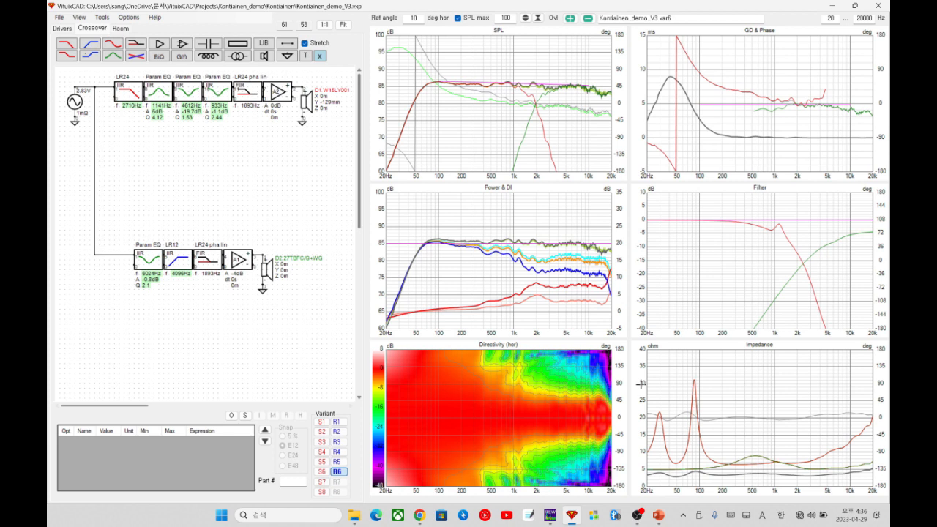
Switch to PowerPoint and view slide 90 comparing IIR and FIR filters, followed by slide 89 on hybrid crossovers
mouse_move(659, 521)
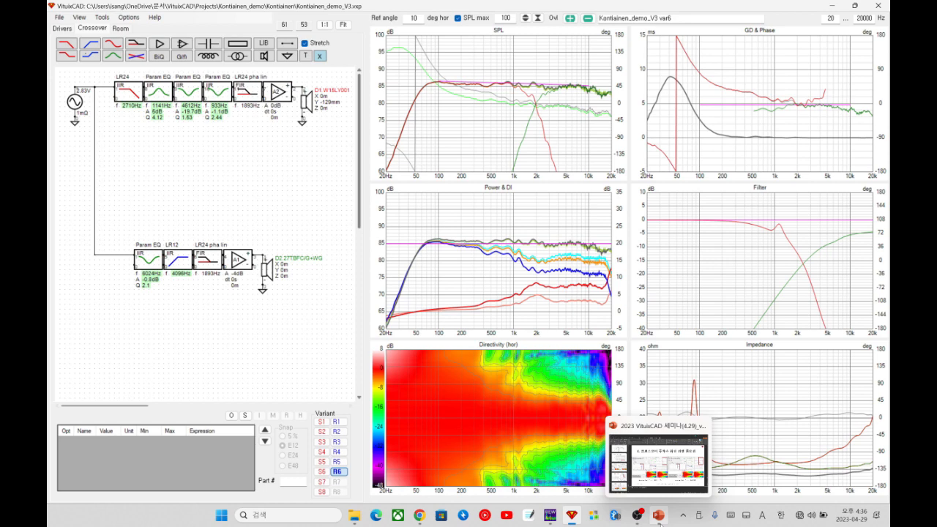
left_click(658, 516)
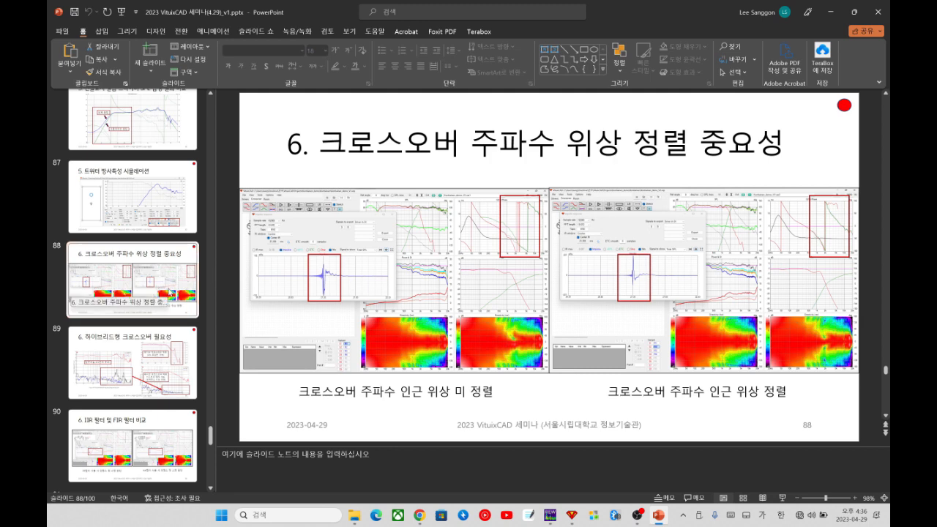
scroll(167, 289, "down", 1)
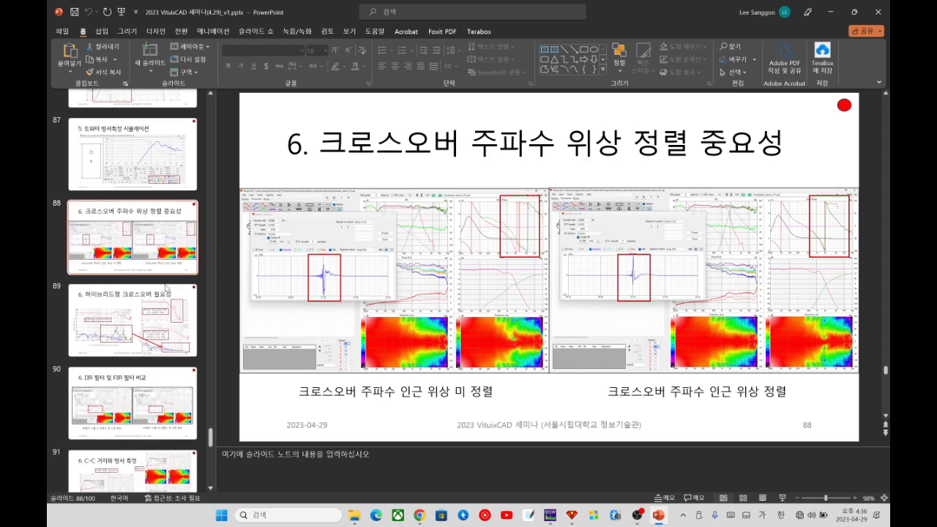
scroll(167, 288, "down", 1)
left_click(149, 366)
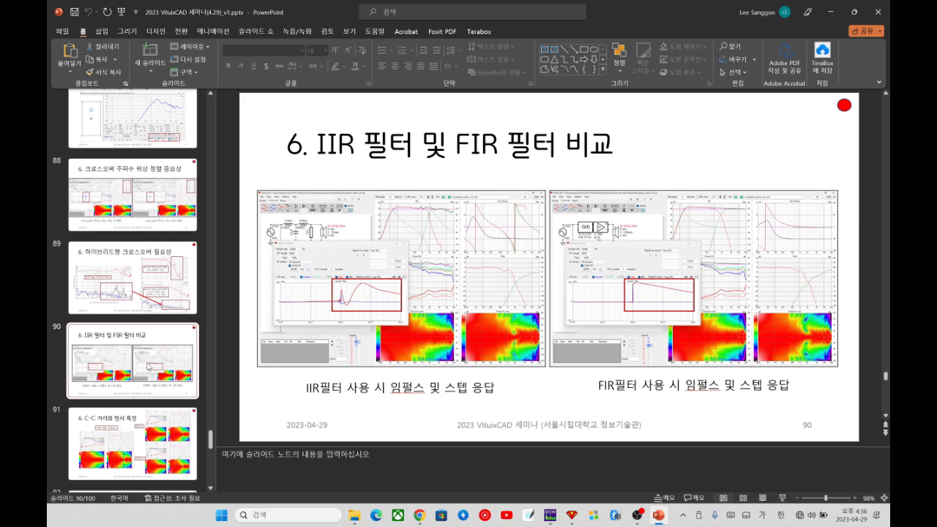
left_click(151, 290)
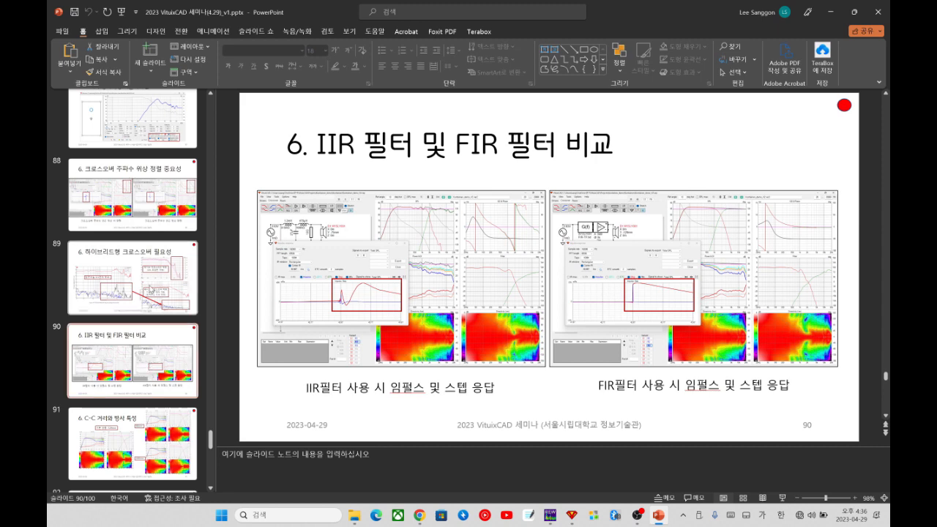
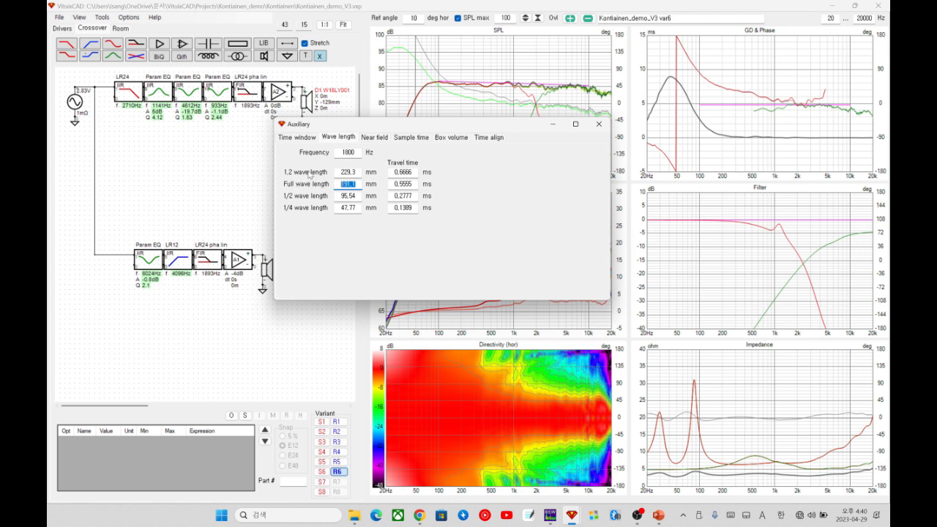
Compare the Auxiliary wavelength values for 1800 Hz with the PowerPoint slide on C-C distance, and close the Auxiliary window
left_click(360, 184)
mouse_move(658, 522)
left_click(658, 522)
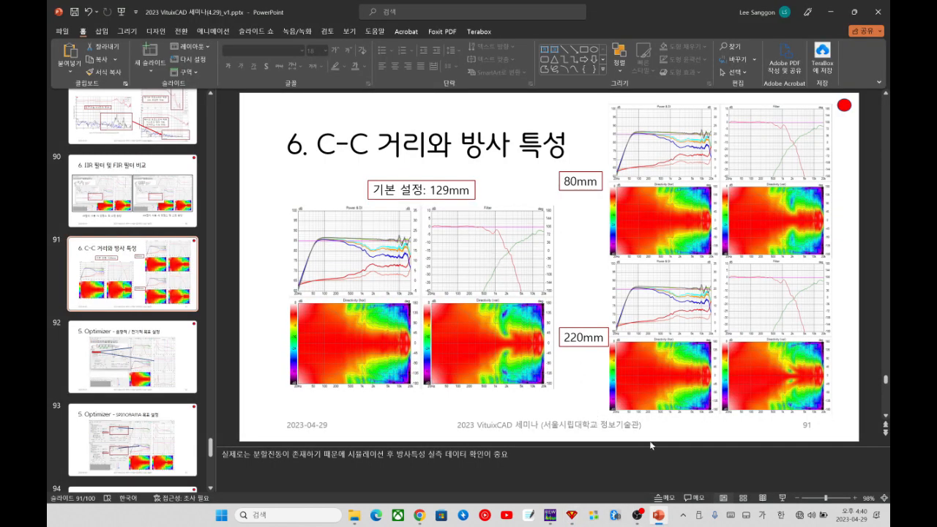
left_click(573, 519)
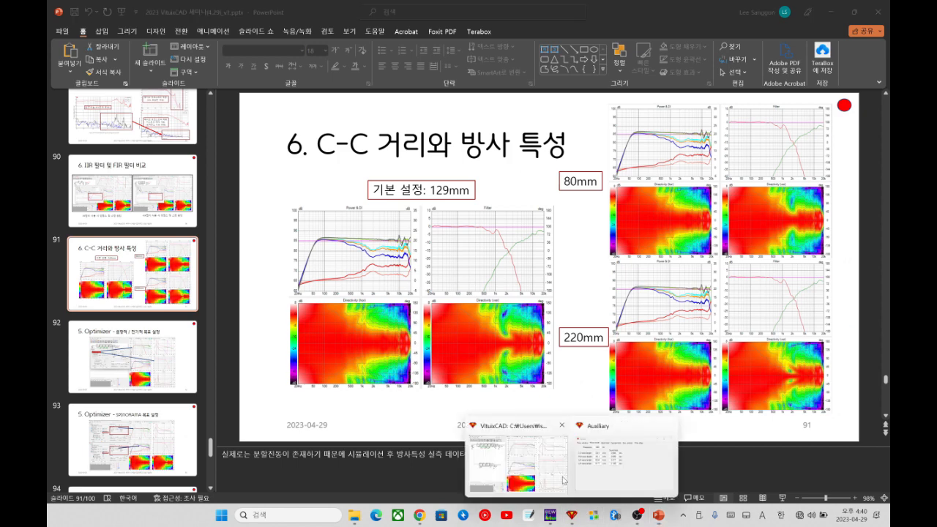
left_click(599, 465)
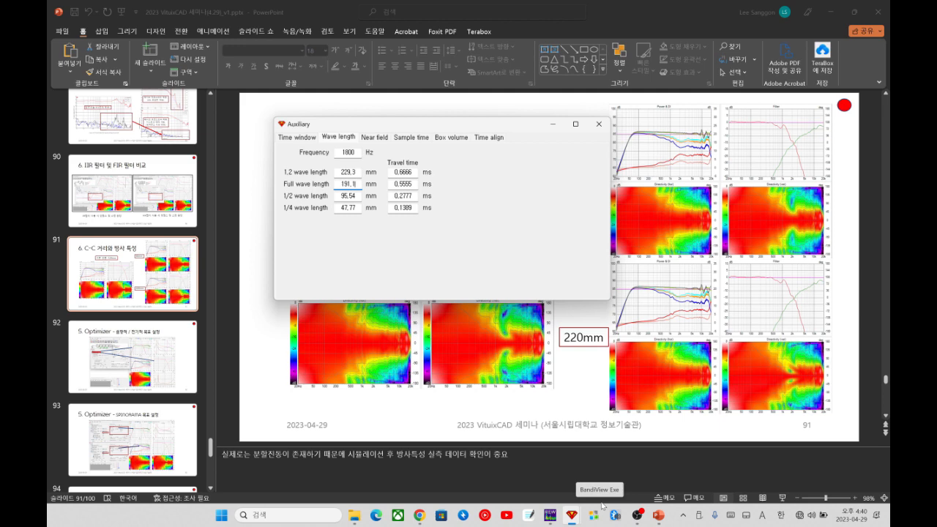
left_click_drag(506, 126, 366, 28)
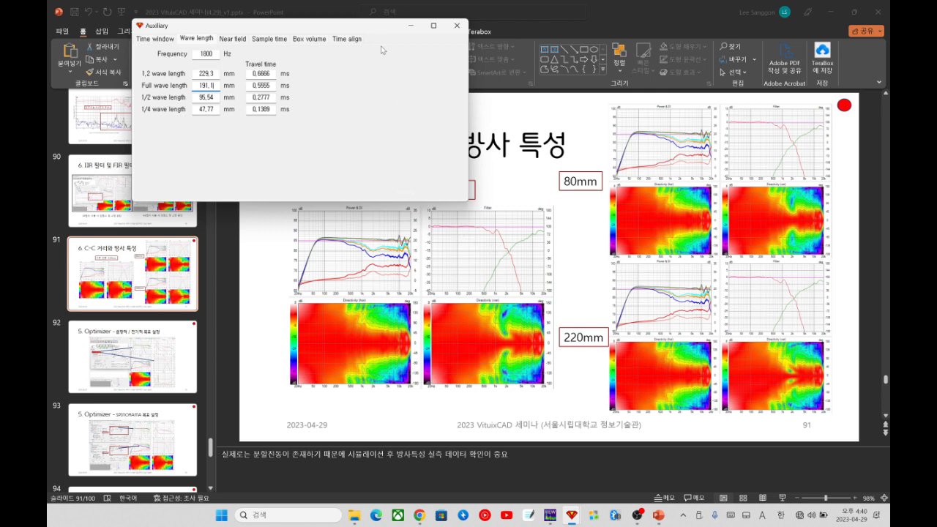
left_click_drag(366, 29, 327, 35)
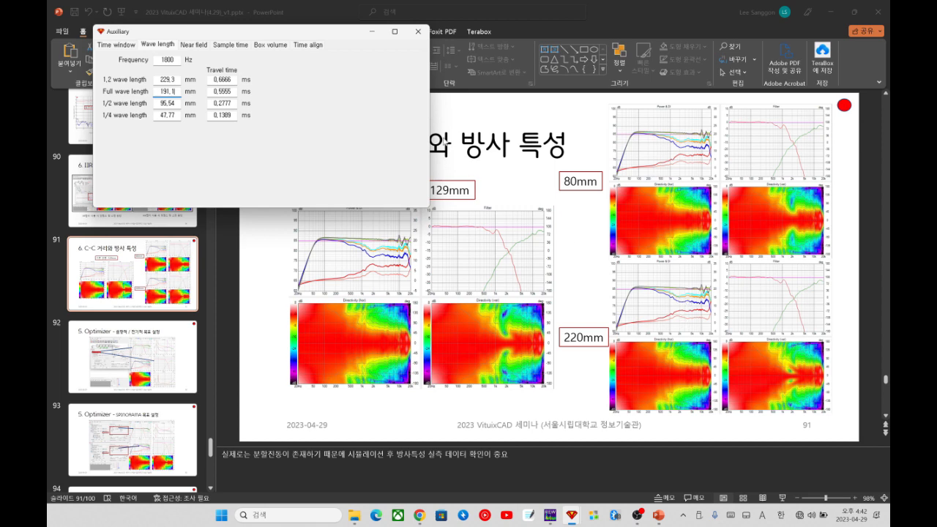
left_click(419, 32)
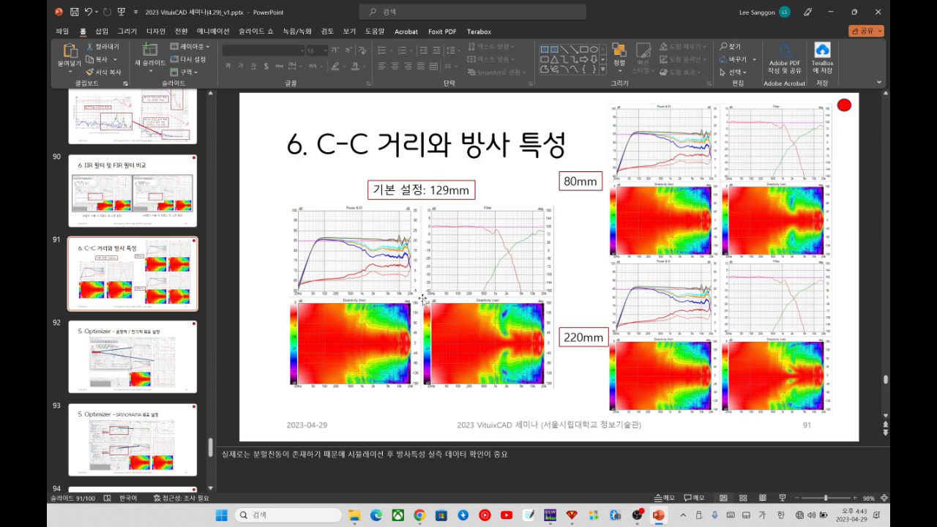
Switch back to VituixCAD and replace the impedance chart with a normalized polar map of the vertical directivity
left_click(570, 518)
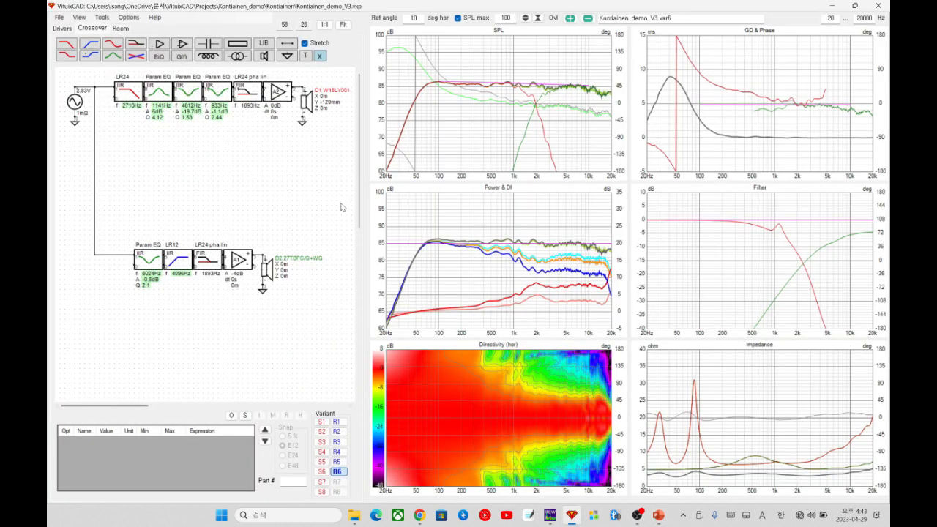
right_click(681, 379)
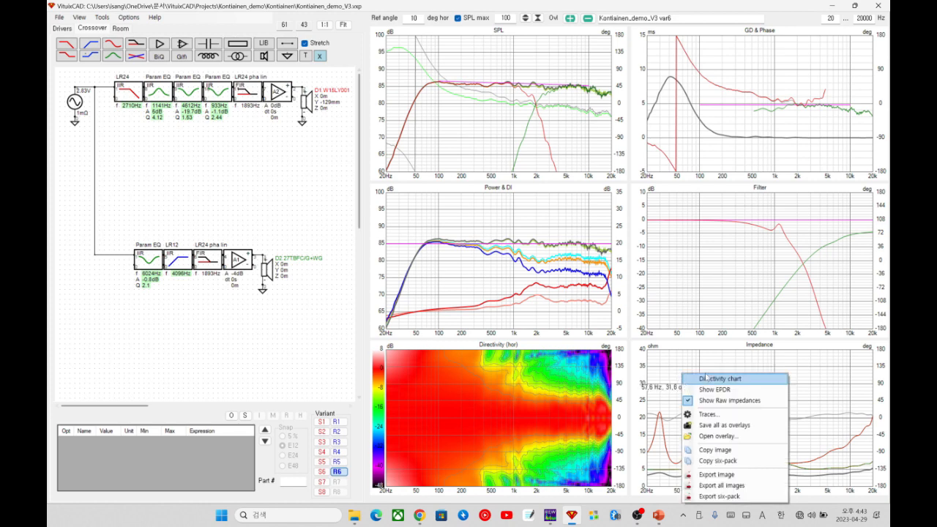
left_click(720, 379)
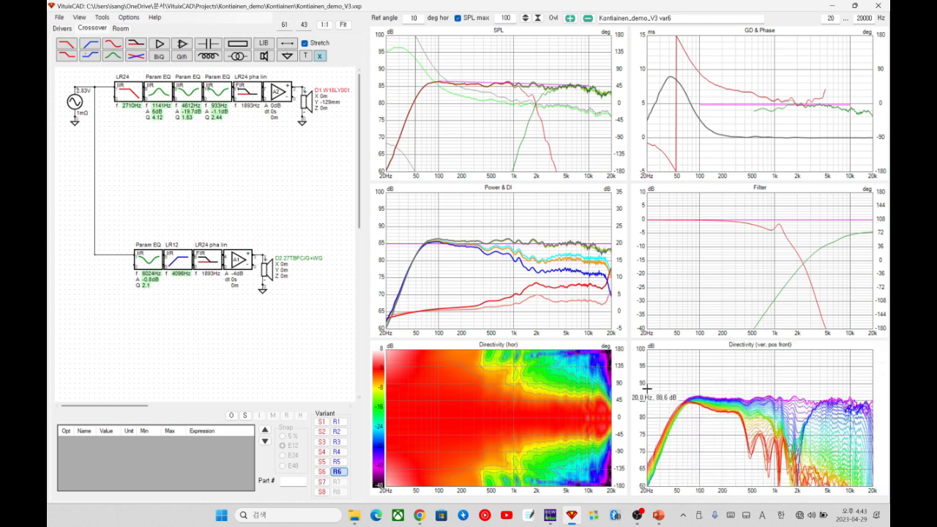
right_click(682, 381)
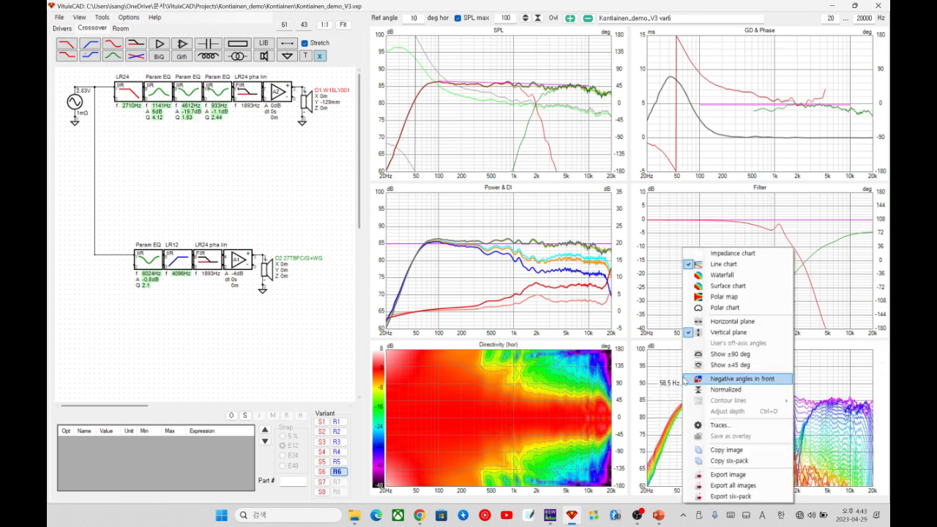
left_click(732, 296)
right_click(703, 370)
left_click(732, 390)
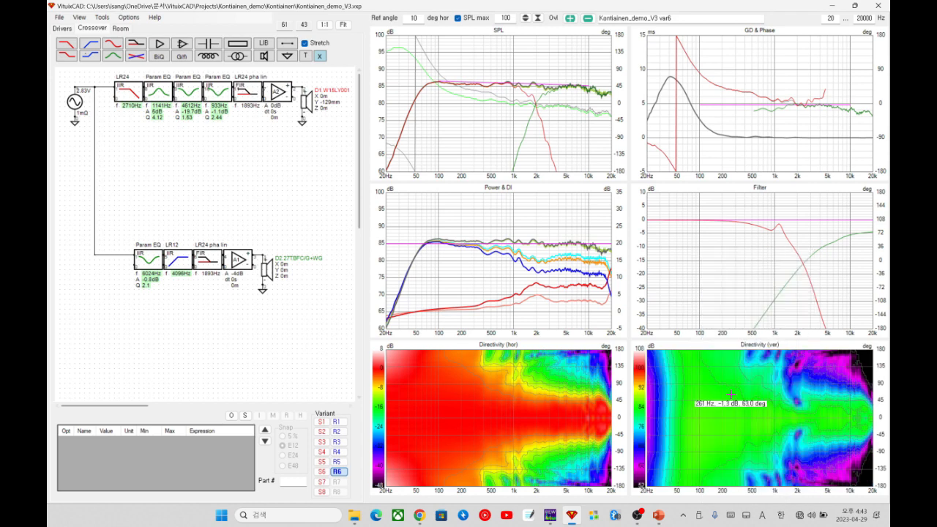
Set the Y position of the W15LY001 woofer to 0 mm to check its effect on vertical directivity
left_click(335, 104)
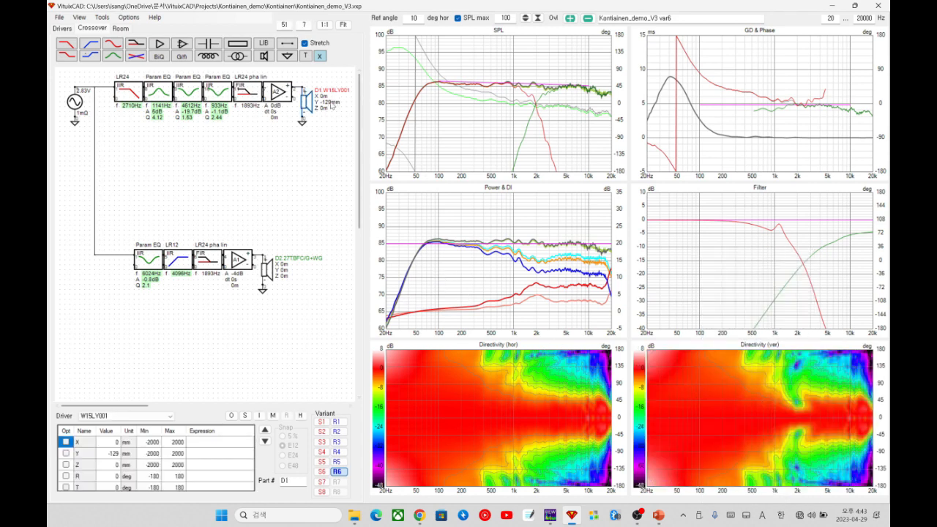
left_click(111, 455)
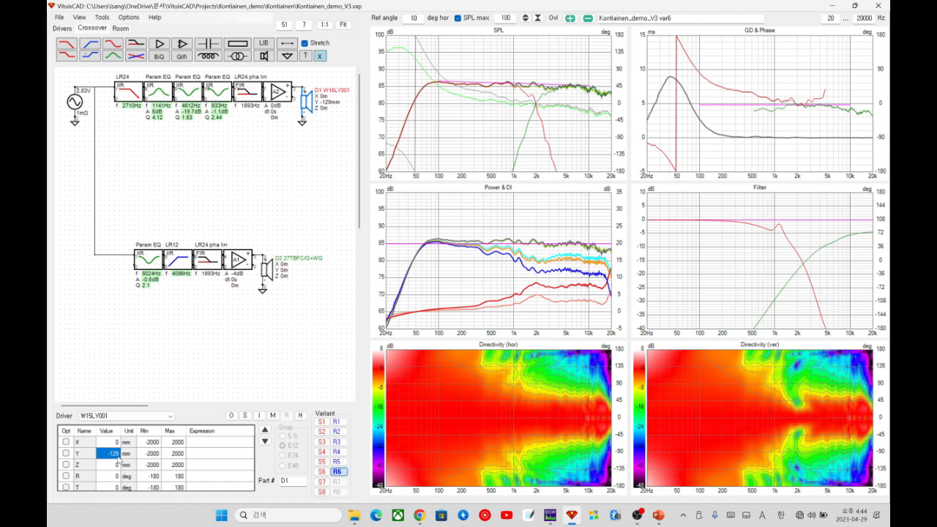
type("0")
left_click(118, 462)
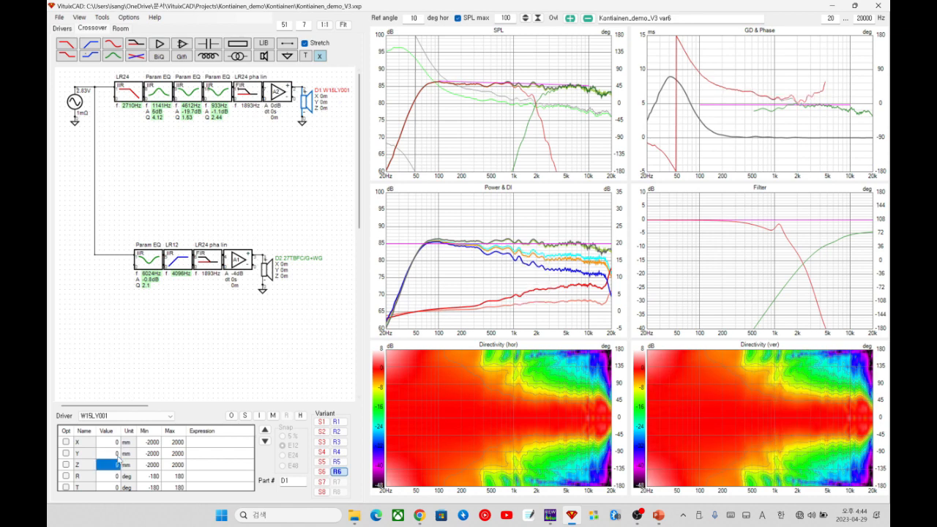
Set the woofer's Y position to -60 mm
left_click(115, 456)
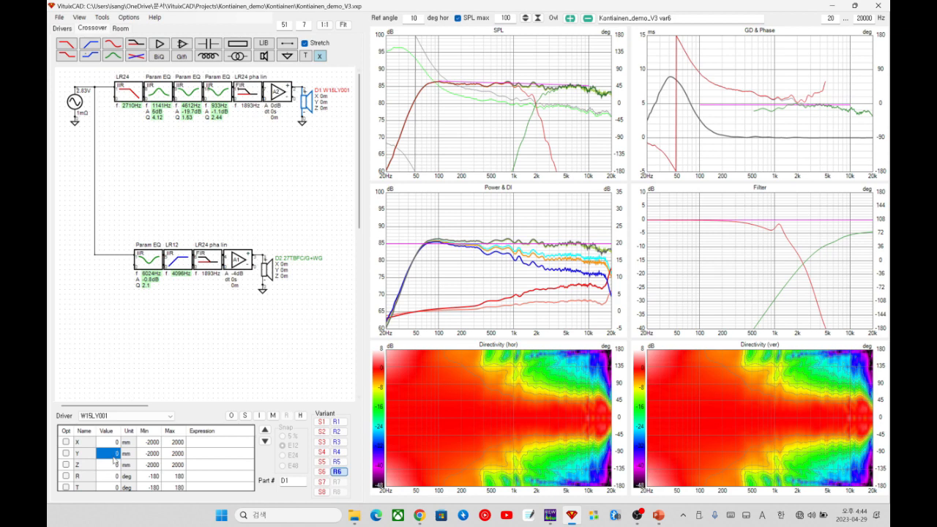
type("-60")
key("Return")
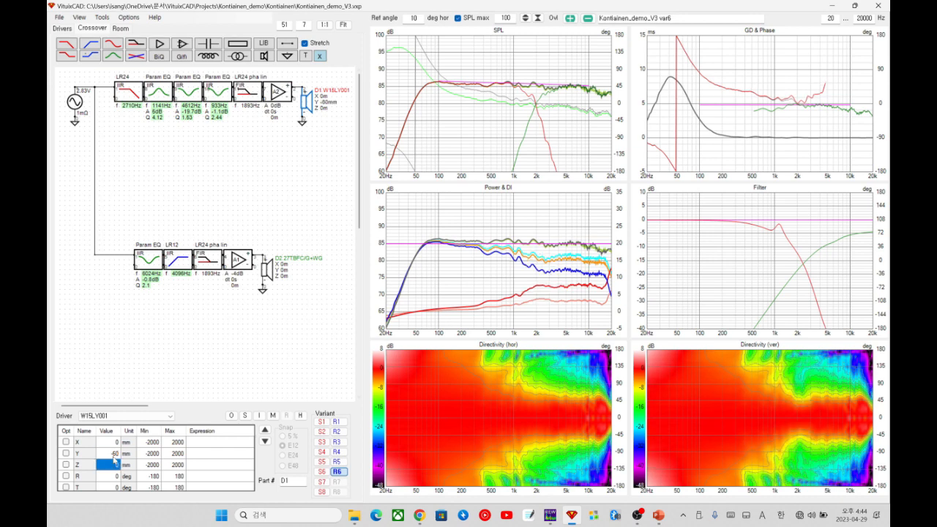
Change the woofer's Y position to -80 mm
left_click(113, 458)
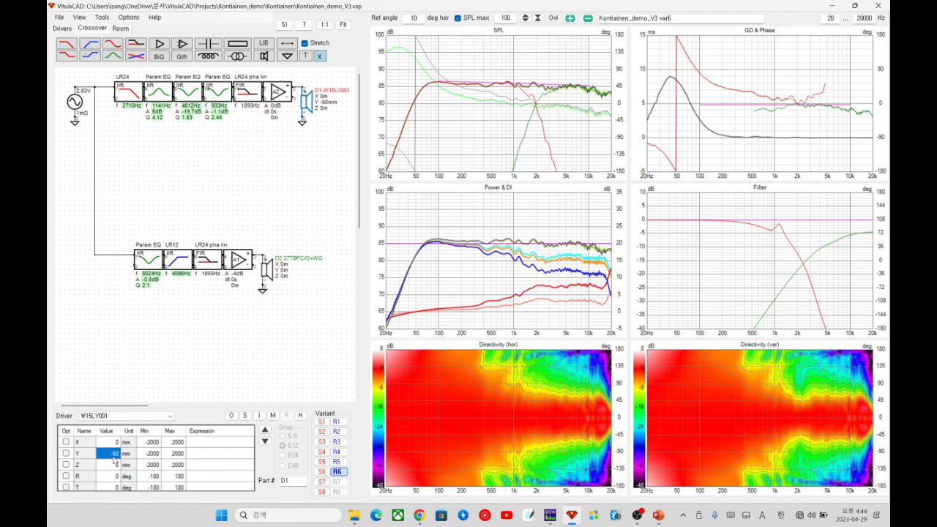
key("BackSpace")
type("-80")
key("Return")
Restore the woofer's Y position to -129 mm
left_click(114, 457)
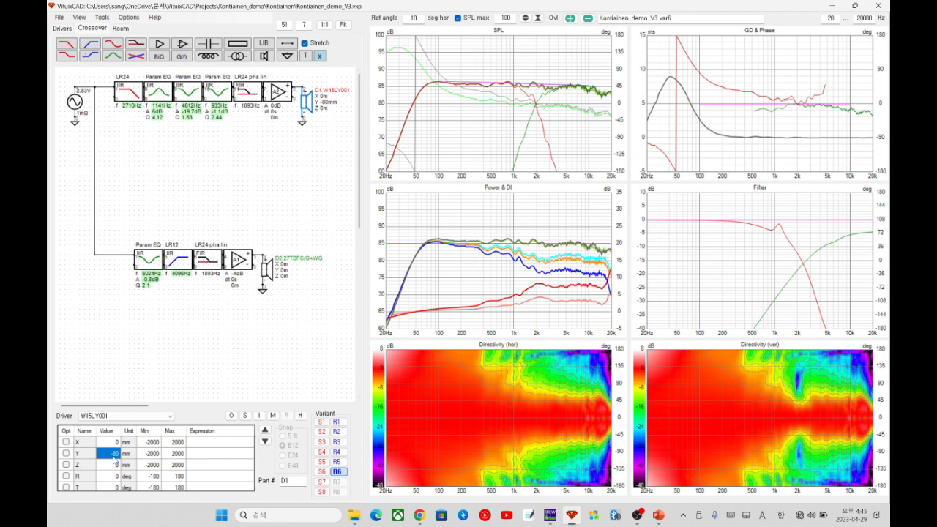
type("-129")
key("Return")
Increase the woofer's vertical offset by setting its Y position to -190 mm
left_click(114, 457)
type("-")
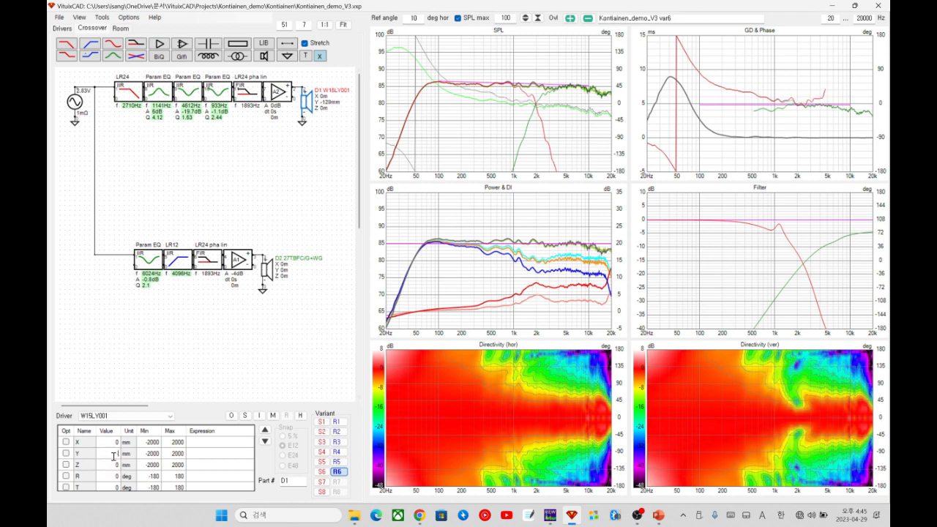
type("190")
key("Return")
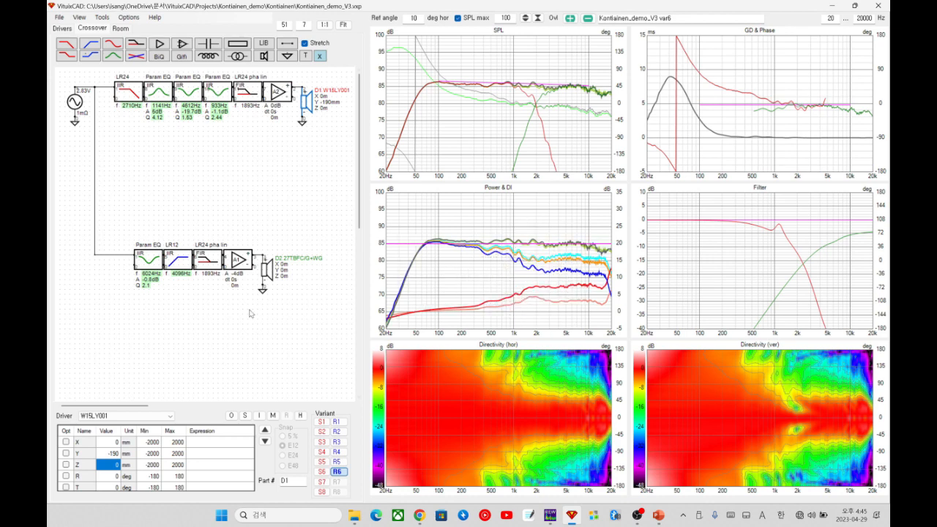
left_click(109, 454)
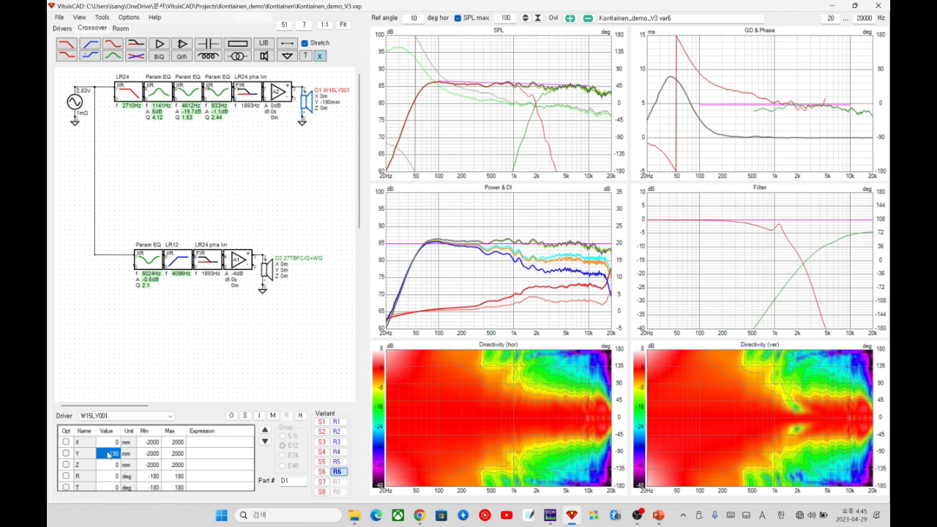
Compare the responses and vertical directivity map of variant 5 with those of variant 6, finishing on variant 6
left_click(341, 463)
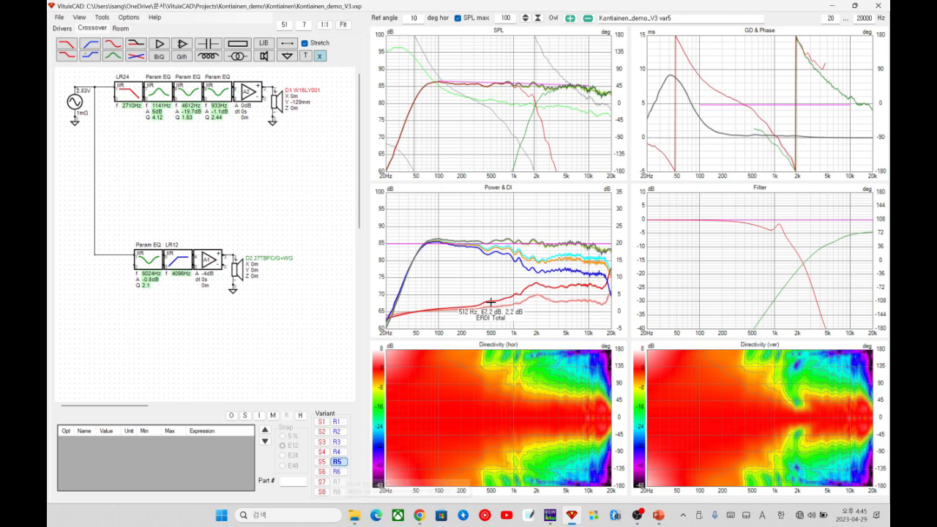
left_click(339, 473)
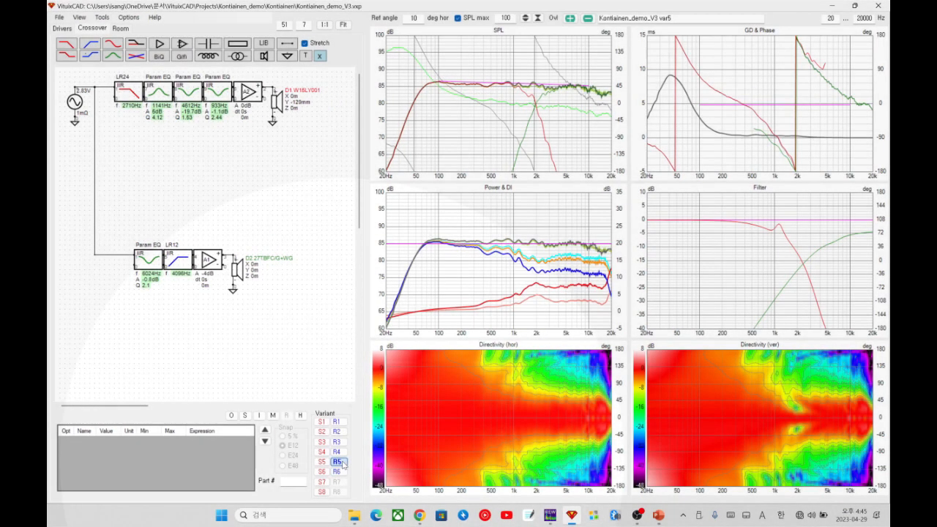
left_click(339, 472)
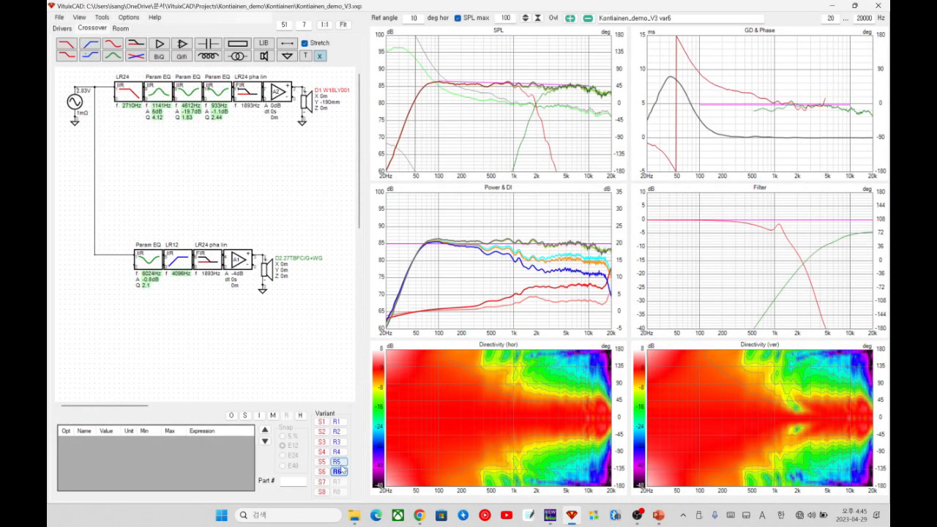
left_click(337, 462)
left_click(340, 472)
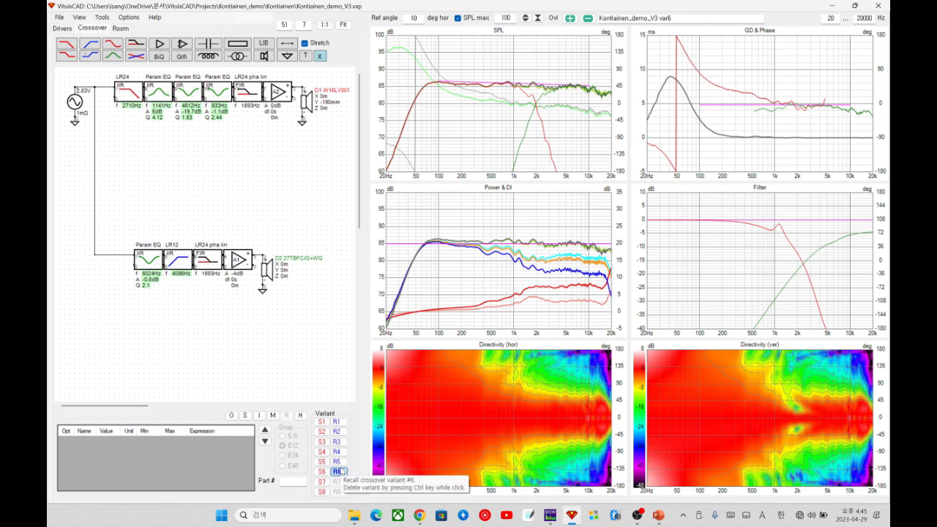
Switch to PowerPoint and view slide 92 on the Optimizer's acoustic and electrical target settings
left_click(656, 516)
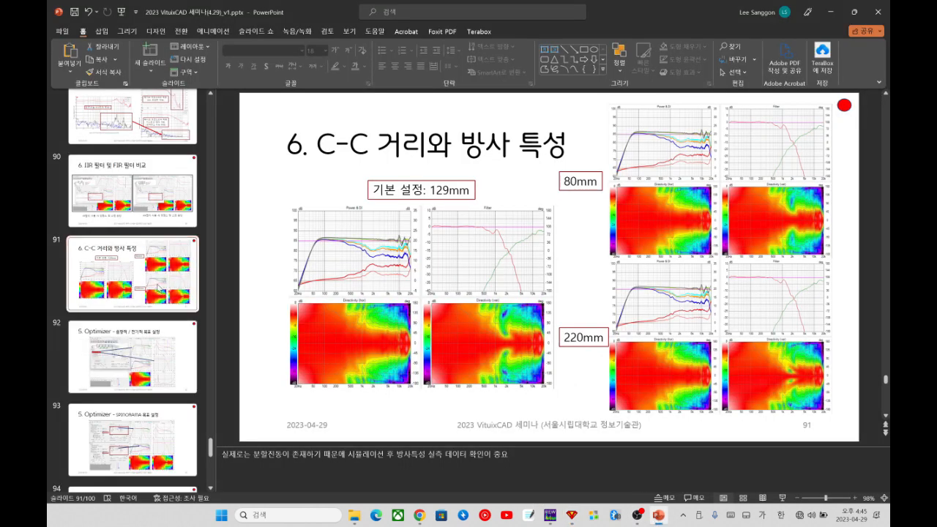
left_click(154, 354)
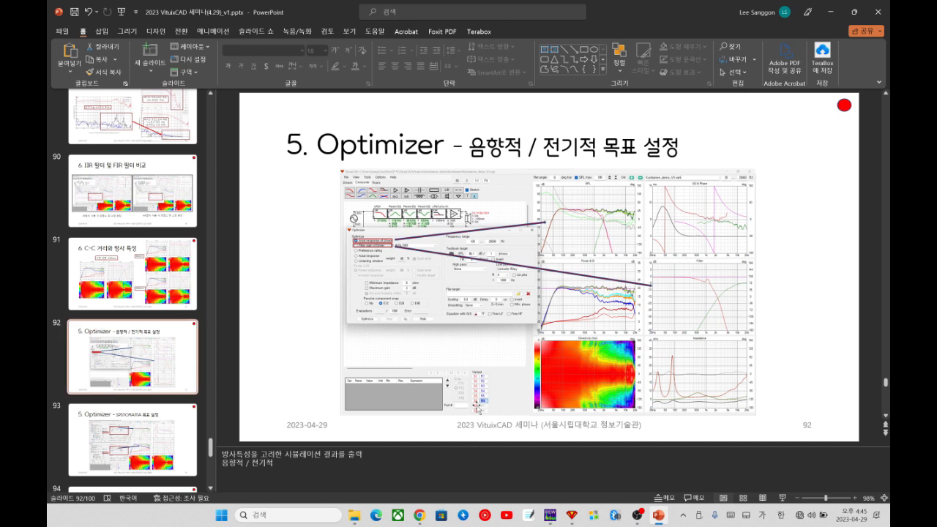
scroll(134, 354, "down", 3)
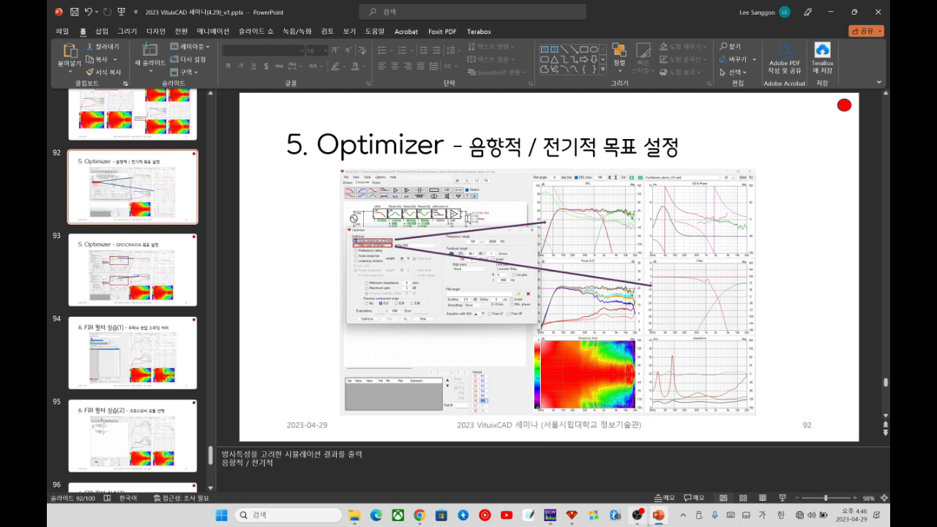
Switch back to VituixCAD, recall crossover variant 3 and open the Optimizer over the schematic area
left_click(572, 516)
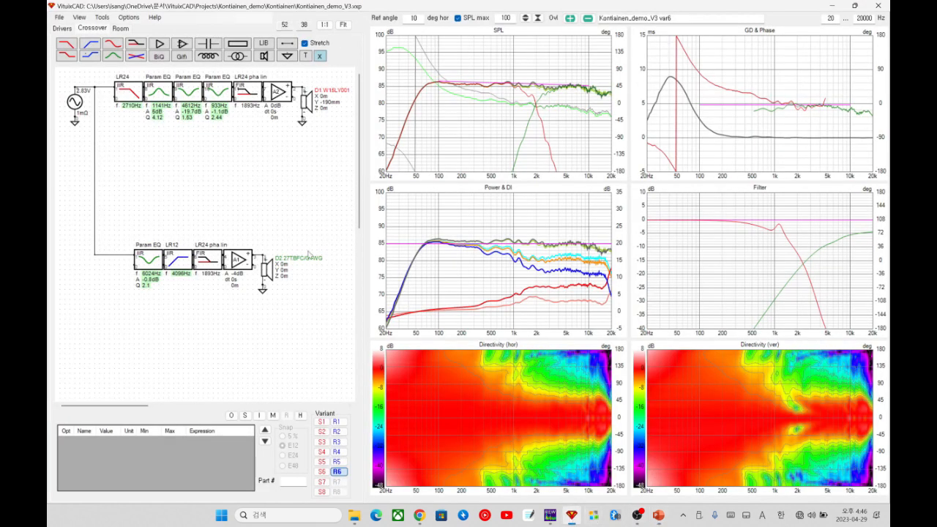
left_click(337, 443)
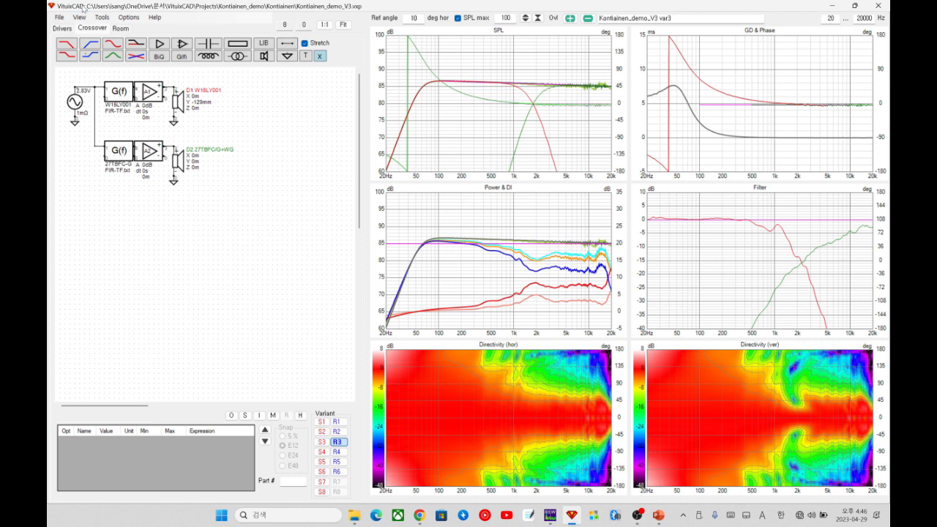
left_click(81, 18)
left_click(91, 27)
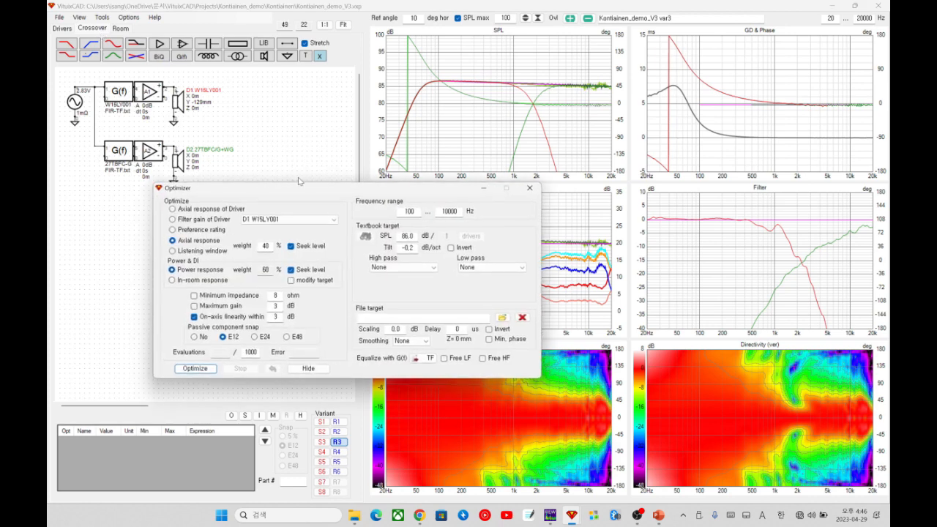
left_click_drag(298, 189, 214, 128)
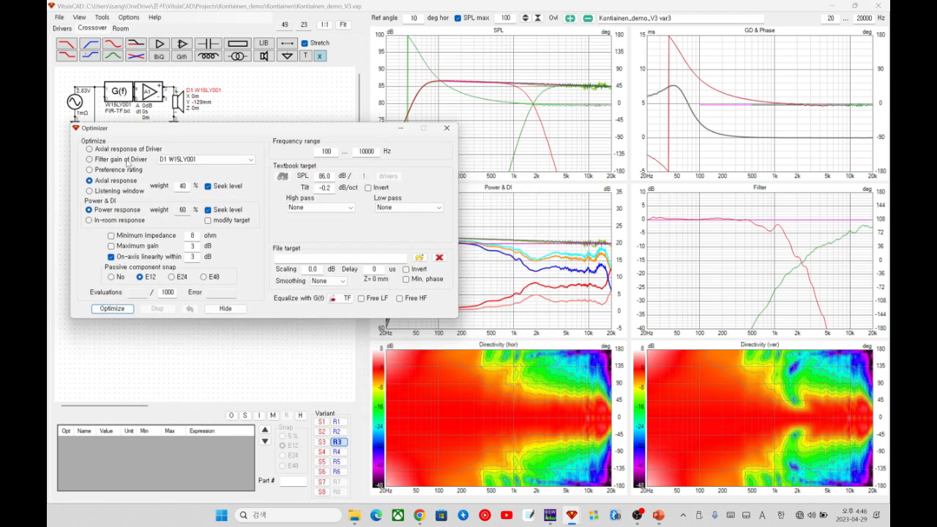
Compare the Optimizer's Axial response of Driver and Filter gain of Driver targets for the W15LY001 against the graphs
left_click(108, 150)
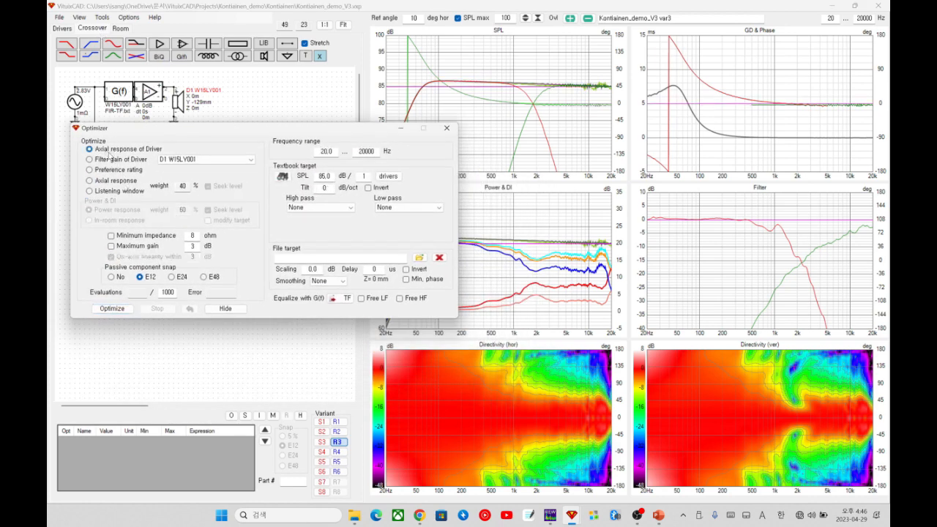
left_click_drag(188, 134, 183, 198)
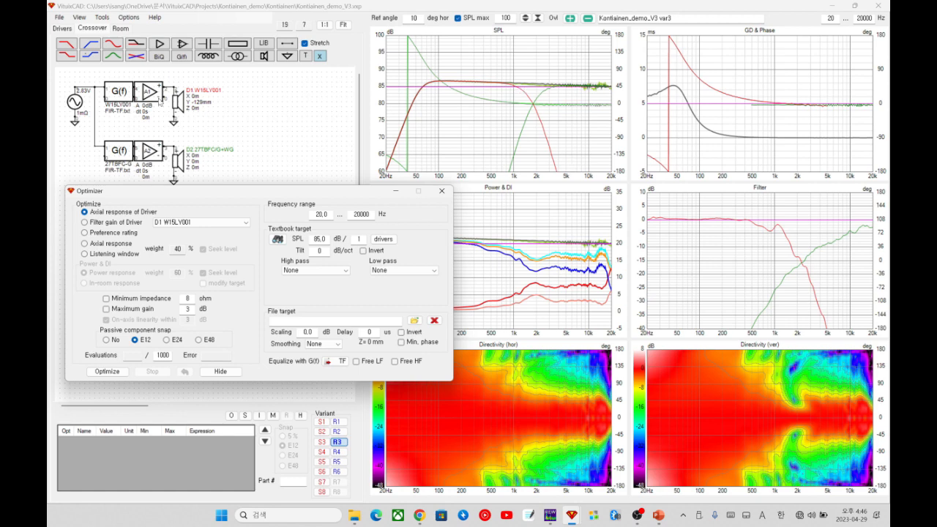
left_click_drag(267, 193, 269, 103)
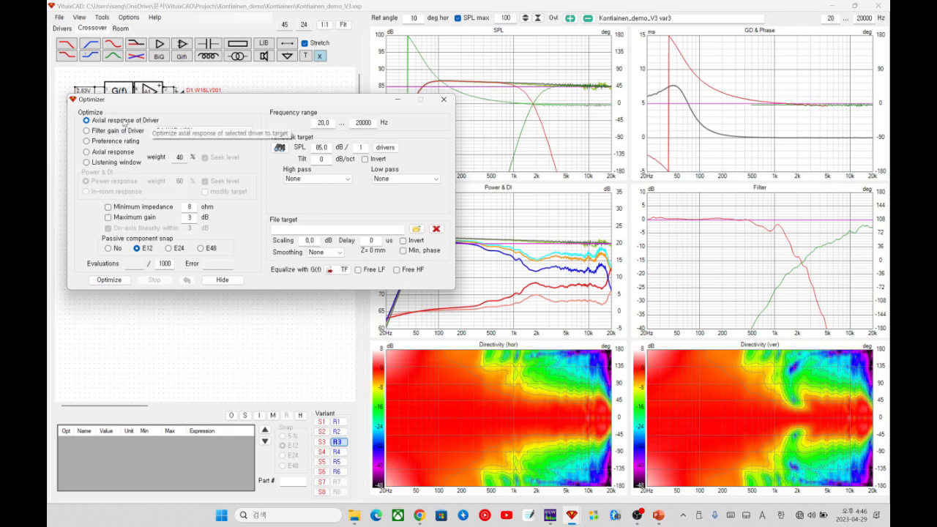
left_click_drag(159, 112, 143, 133)
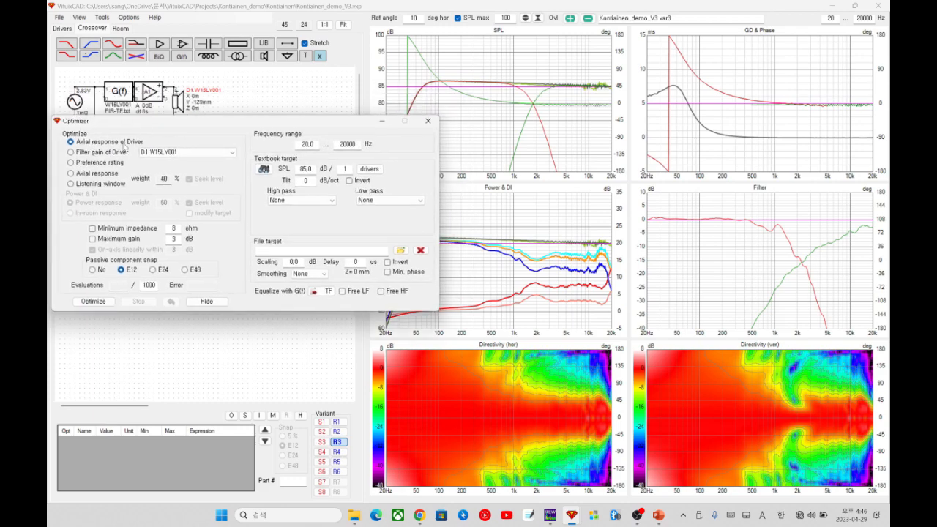
key("ctrl")
key("ctrl")
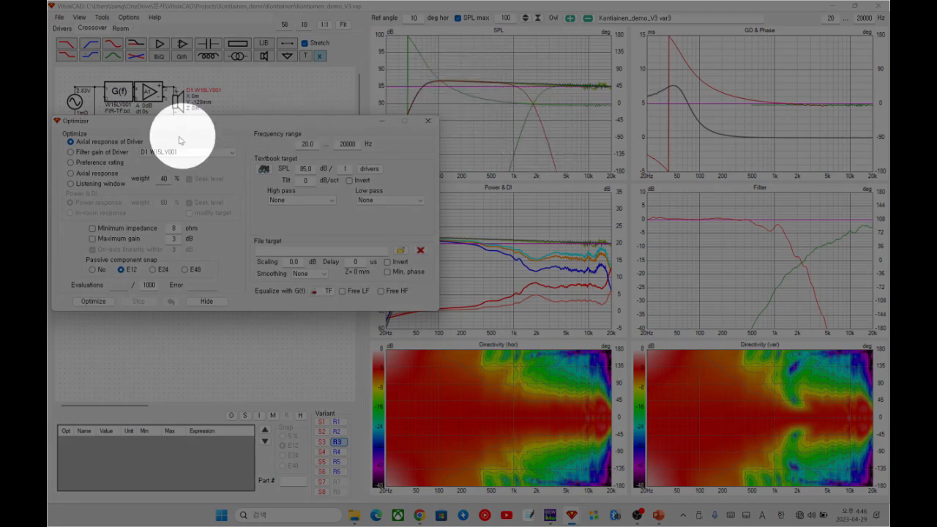
left_click(107, 153)
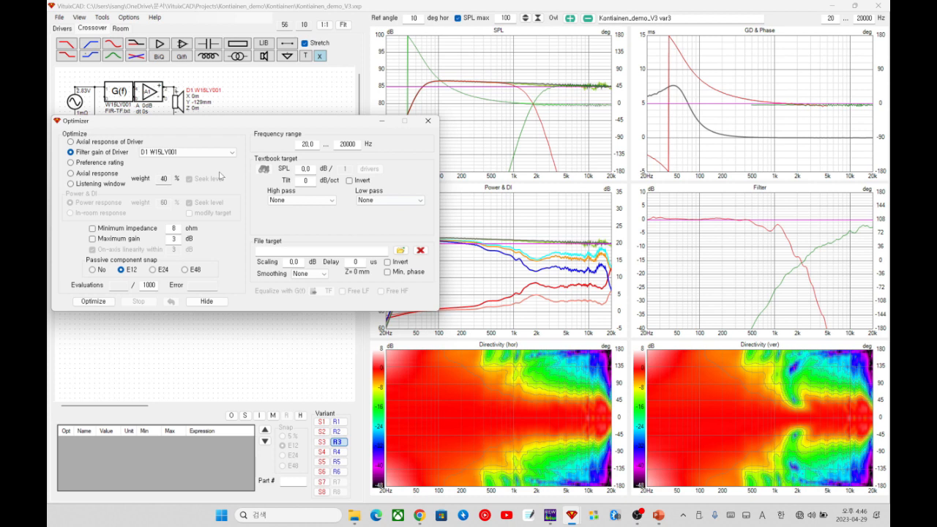
left_click(109, 143)
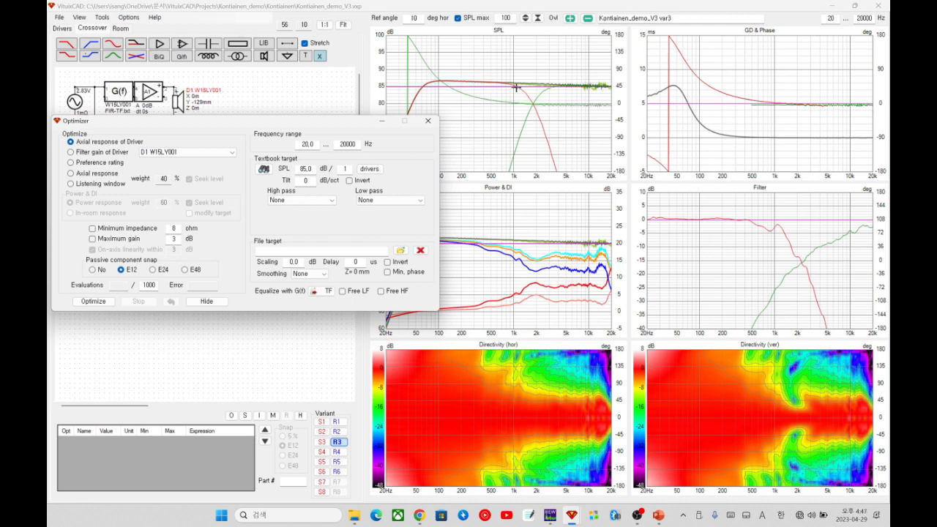
Select Preference rating as the optimization target and close the Optimizer
left_click(106, 164)
left_click_drag(137, 121, 184, 131)
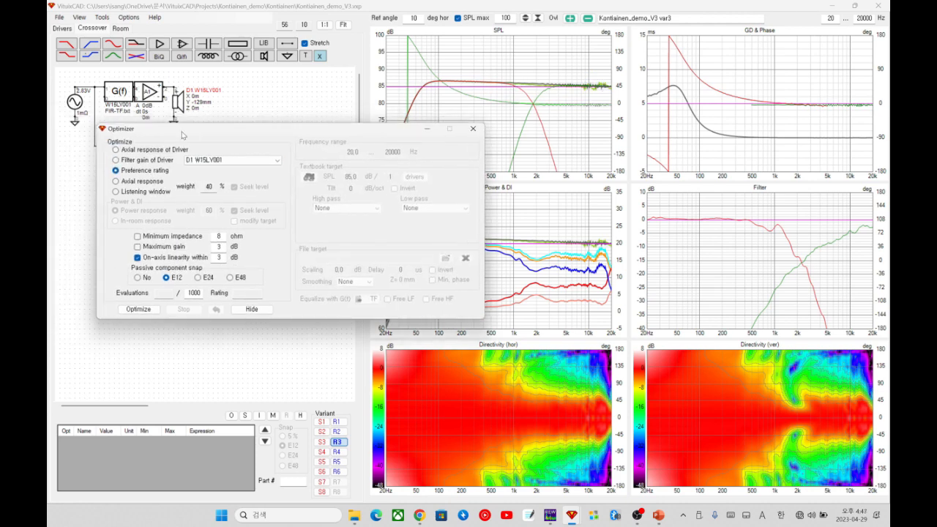
left_click(475, 129)
Open the Preference rating window, compare the ratings from predefined equations (9) and (10), and close the window
left_click(79, 17)
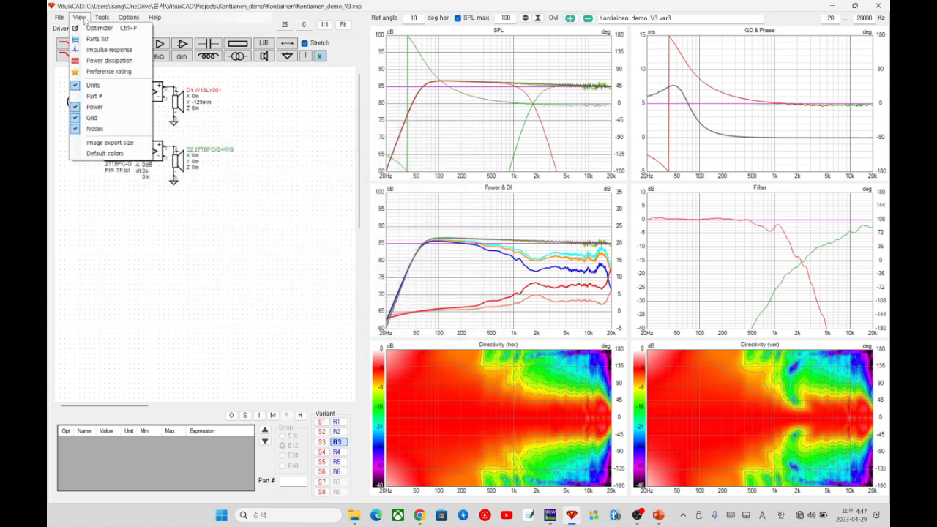
left_click(106, 72)
left_click_drag(419, 160, 264, 79)
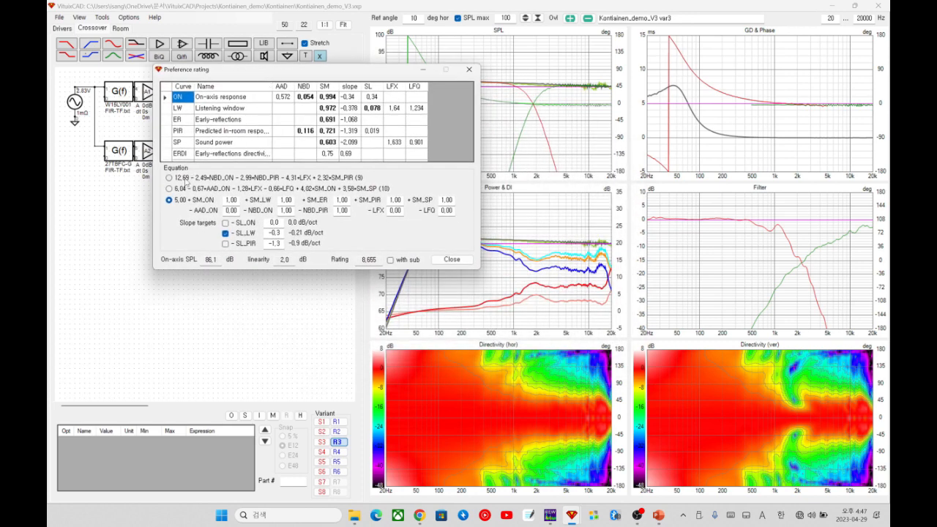
left_click(186, 179)
left_click(182, 191)
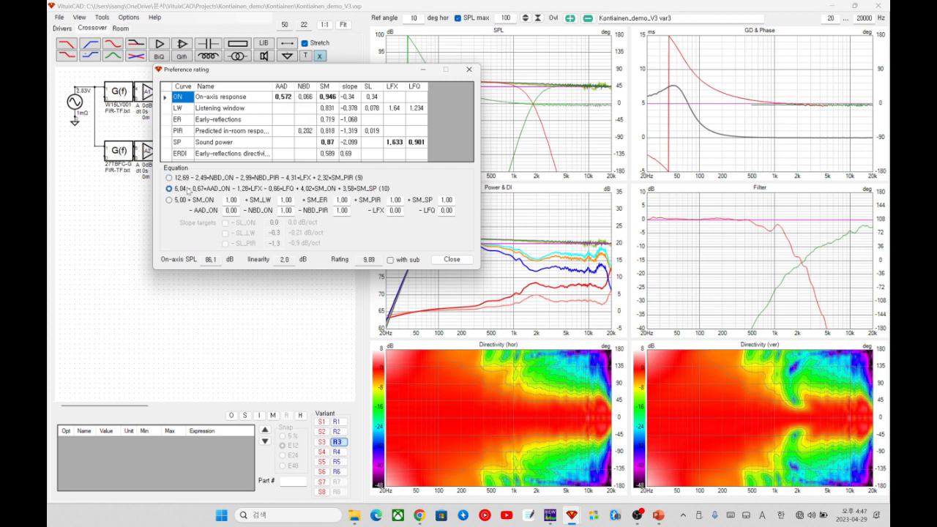
left_click(231, 179)
left_click(221, 189)
left_click(221, 180)
left_click(220, 190)
left_click(219, 180)
left_click(218, 190)
left_click(217, 182)
left_click(217, 189)
left_click(469, 69)
Reopen the Optimizer and choose Axial response as the optimization target
left_click(100, 17)
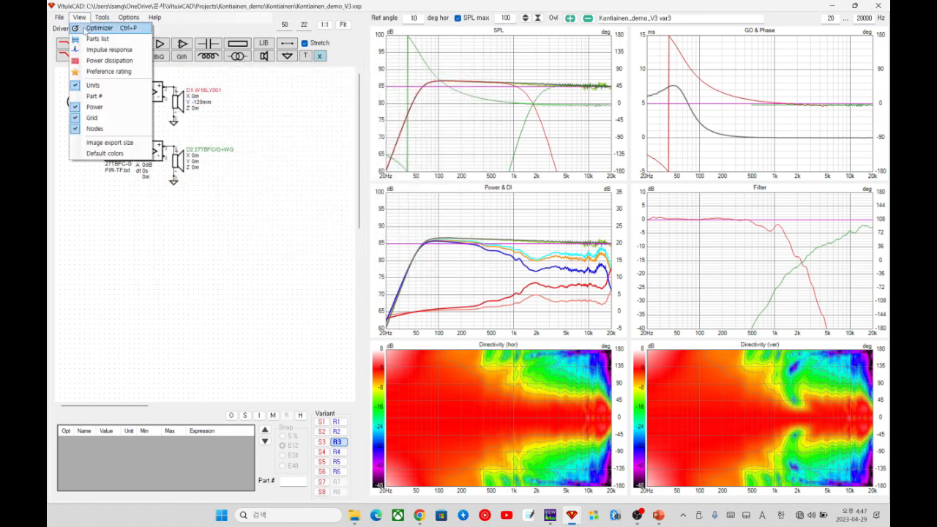
left_click(110, 27)
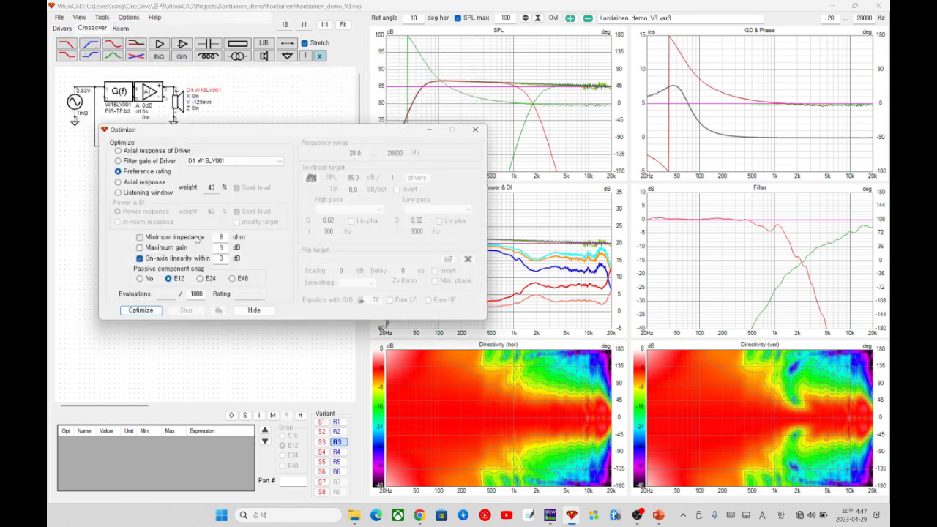
left_click(141, 181)
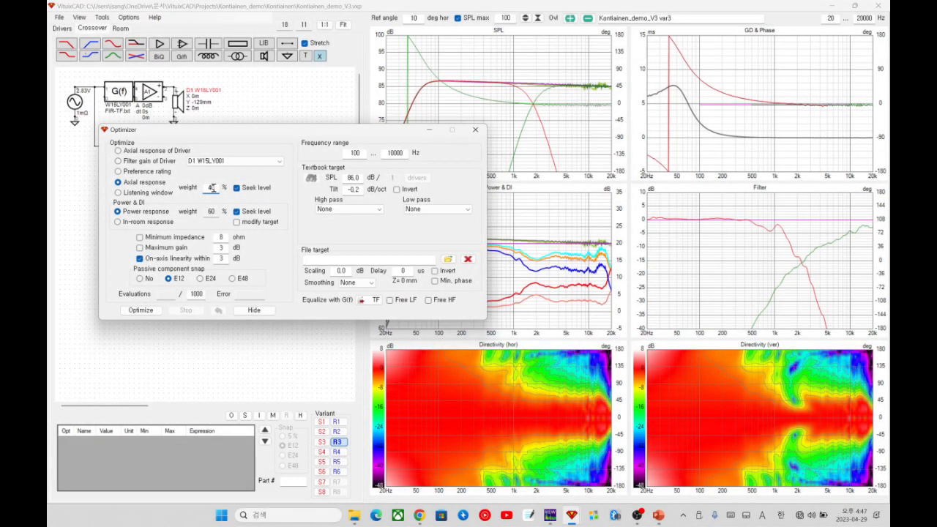
Review the Axial response and Power response weights and move the Optimizer away from the Power & DI graph
left_click(209, 188)
double_click(210, 211)
left_click_drag(284, 136, 273, 124)
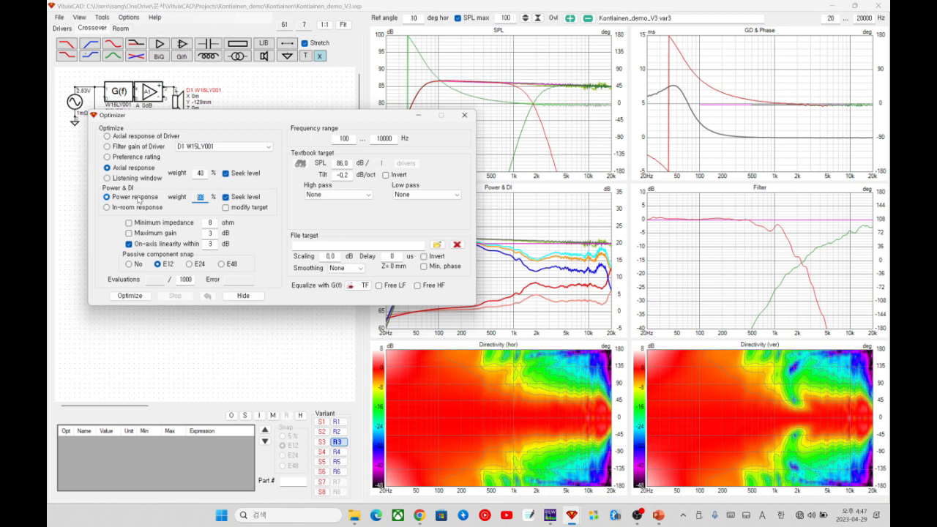
left_click_drag(344, 121, 300, 47)
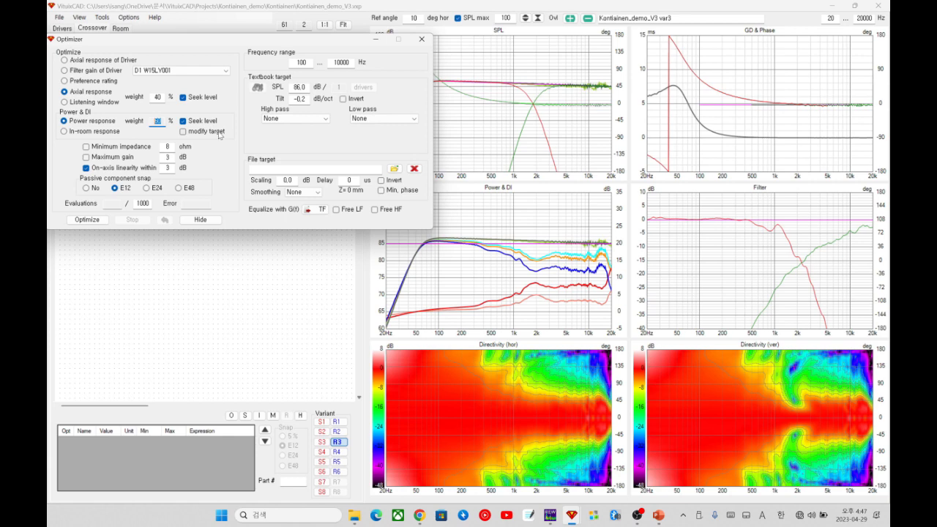
Enable modify target for the Power response and tilt its target line in the Power & DI graph to about -0.73 dB/oct
left_click(196, 134)
left_click_drag(239, 43, 247, 14)
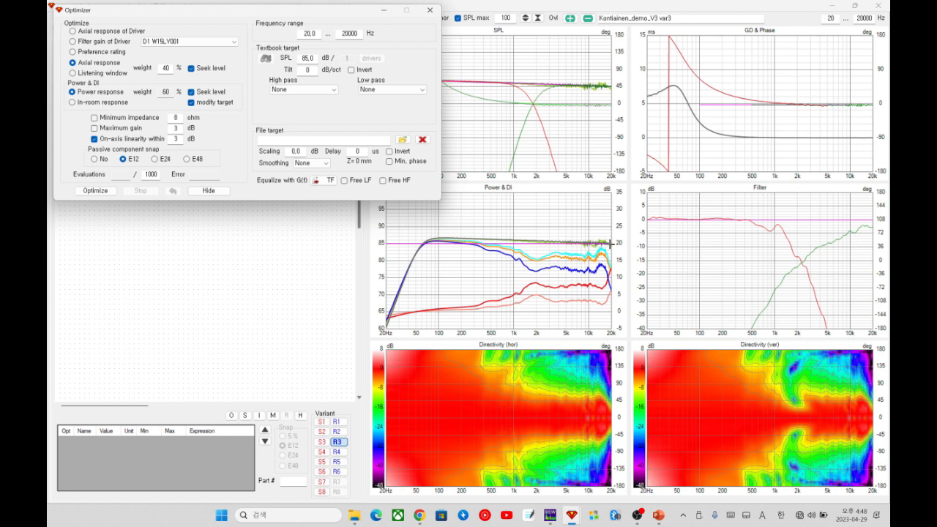
left_click_drag(610, 242, 610, 267)
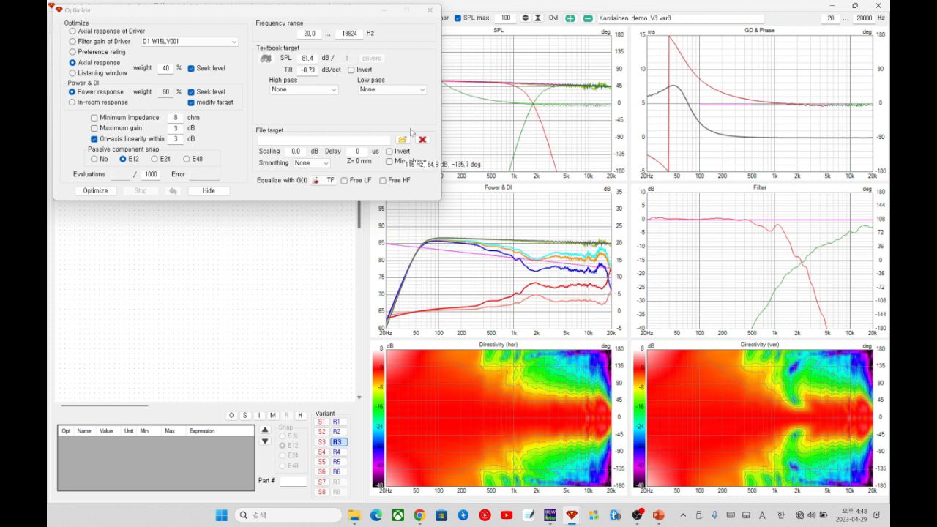
Set the power response target's SPL to 83.8 dB, and steepen its line on the graph to about -1.15 dB/oct
left_click(314, 58)
scroll(313, 58, "down", 4)
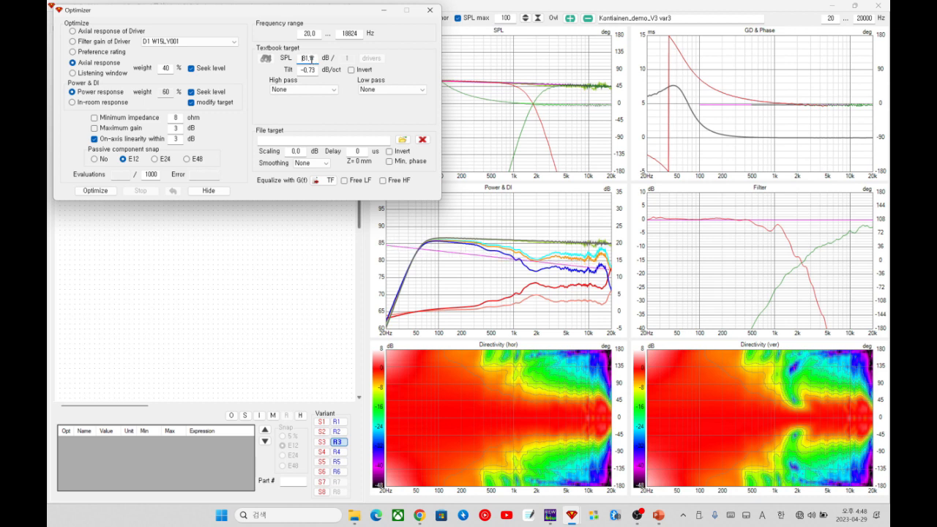
scroll(311, 58, "down", 5)
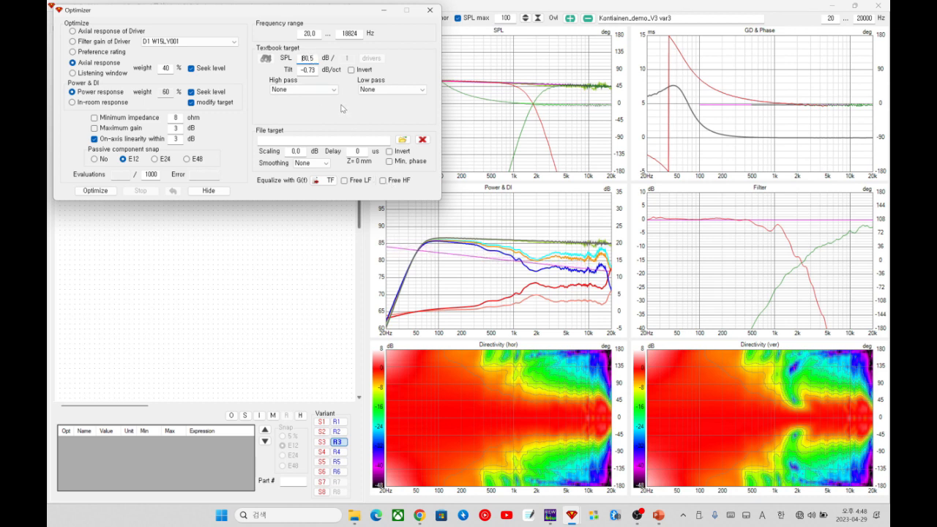
scroll(443, 253, "up", 3)
scroll(438, 244, "down", 3)
scroll(306, 57, "up", 5)
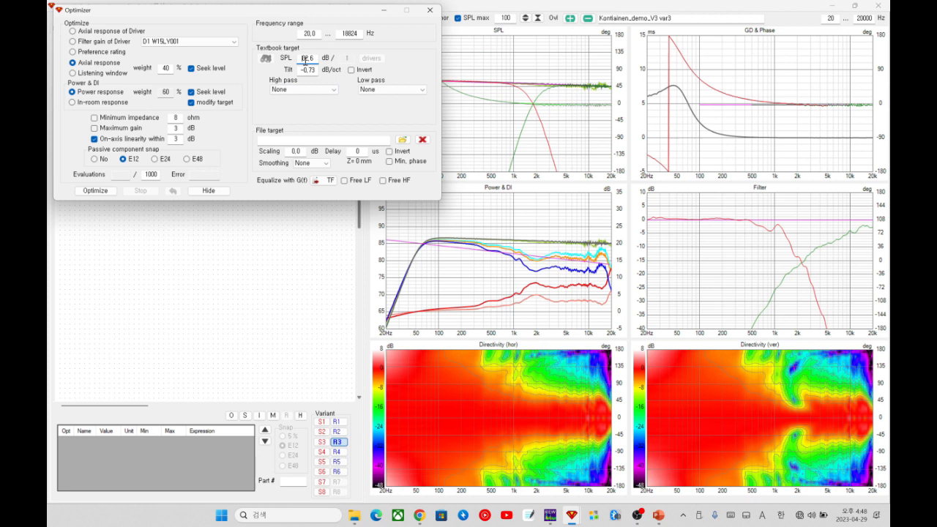
scroll(304, 63, "up", 7)
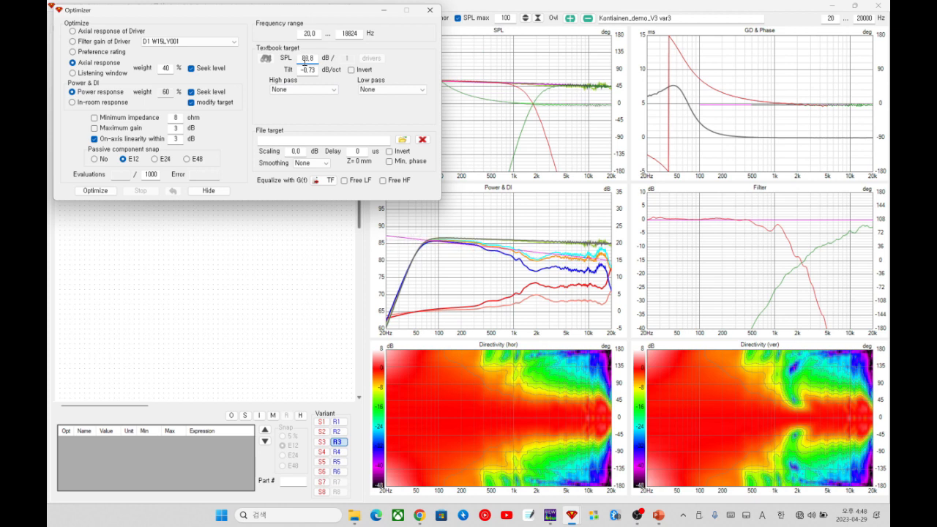
left_click_drag(611, 257, 610, 277)
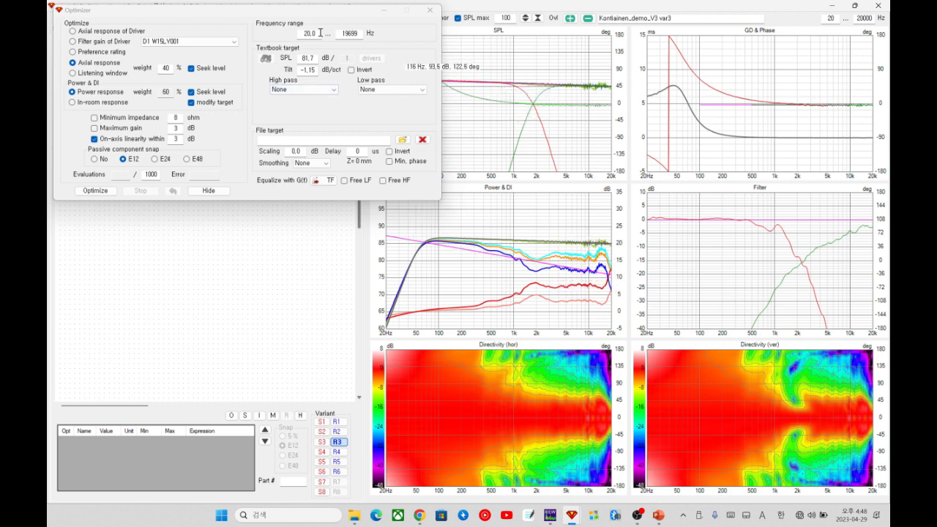
Turn off modify target and tilt the axial target line in the SPL graph to about -0.25 dB/oct, ending near 16930 Hz
left_click_drag(307, 13, 319, 134)
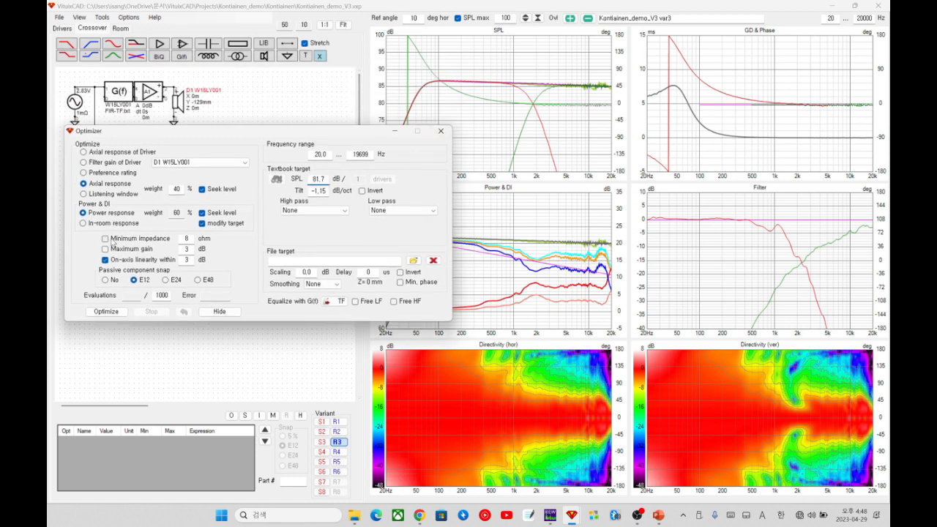
left_click(202, 224)
mouse_move(545, 87)
left_mouse_down()
mouse_move(603, 79)
mouse_move(605, 89)
left_mouse_up()
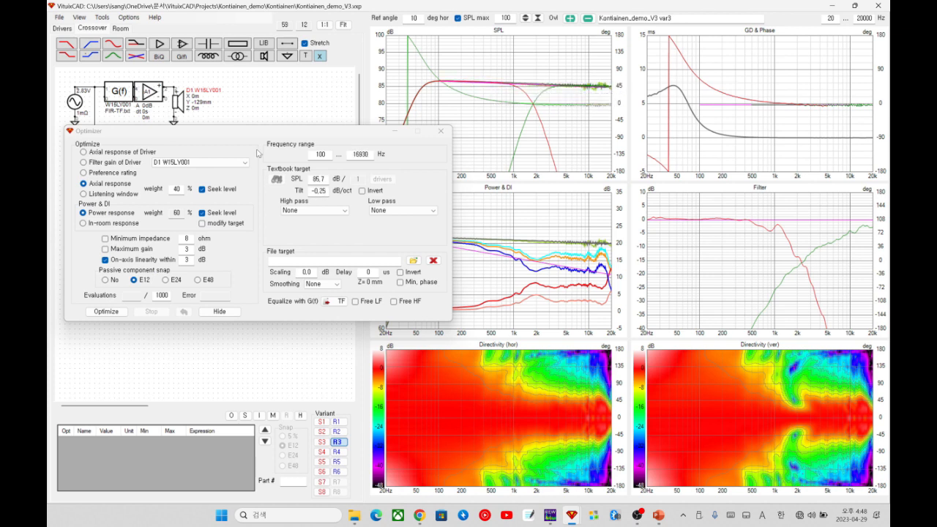
Choose Listening window as the optimization target and reposition the Optimizer to compare the response curves
left_click(117, 194)
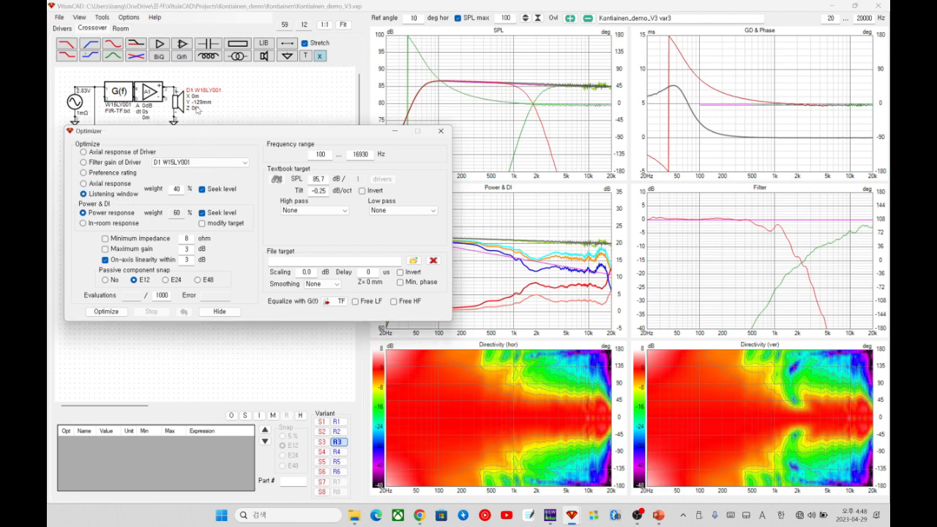
left_click_drag(223, 133, 210, 37)
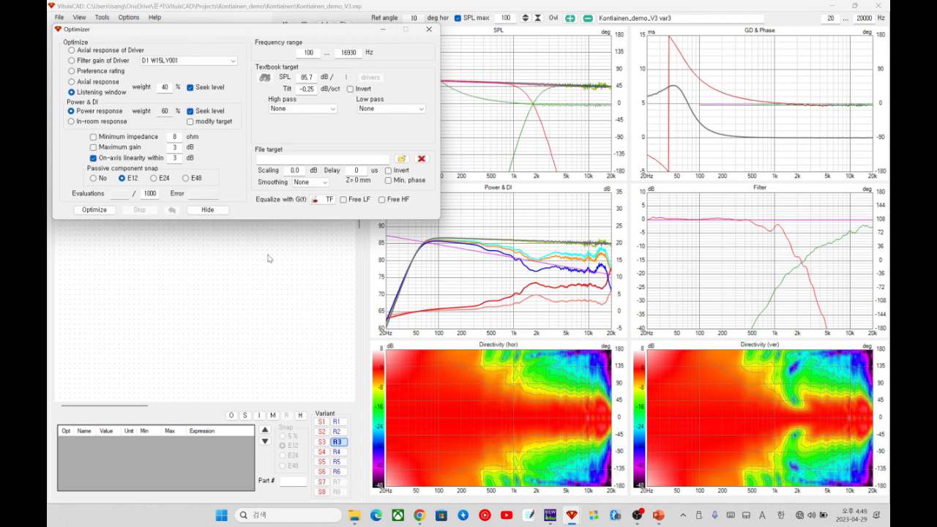
left_click_drag(221, 29, 225, 87)
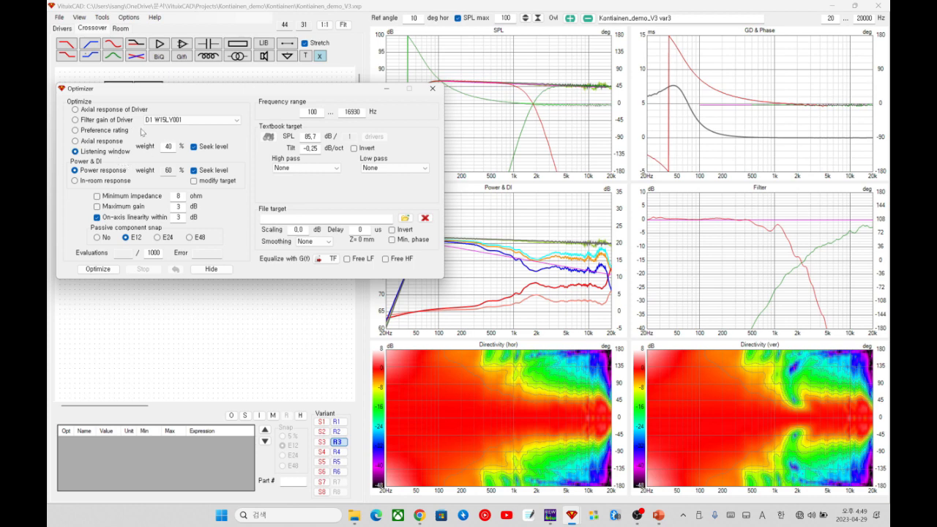
Browse crossover variant 6, load variant 5 and close the Optimizer to reveal the full schematic
left_click(339, 471)
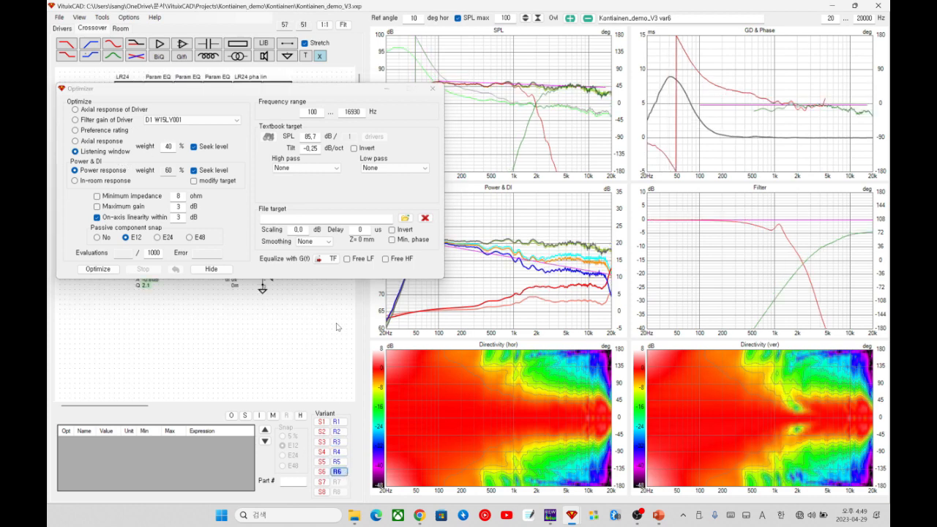
left_click(336, 462)
left_click_drag(275, 91, 529, 87)
left_click(172, 183)
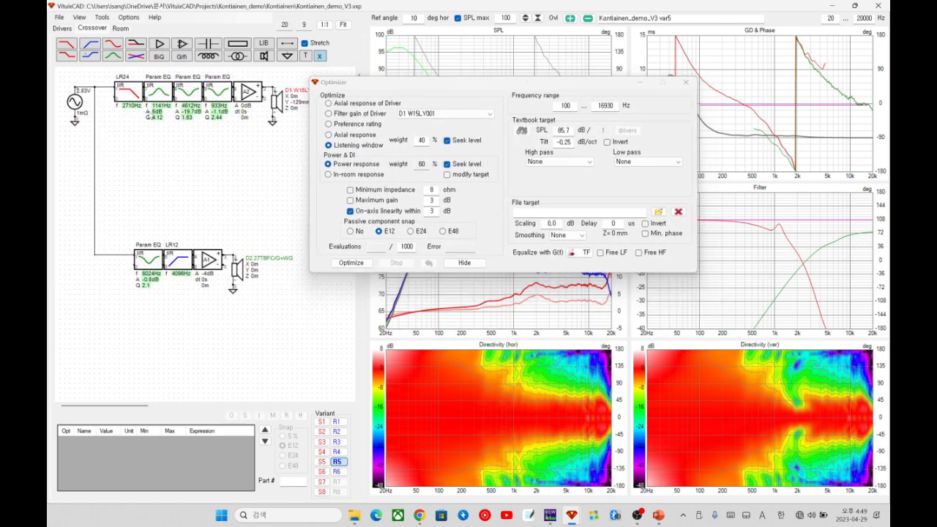
left_click(686, 82)
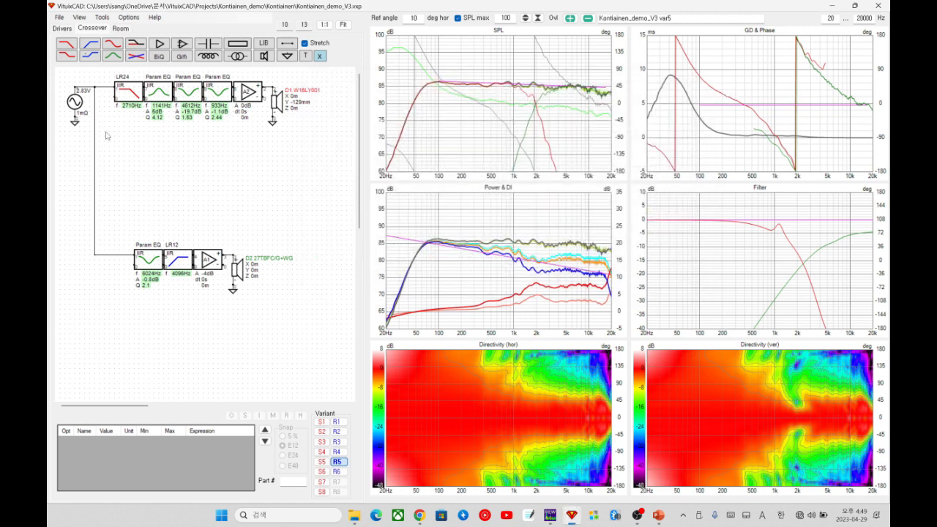
Check the Optimize On option available for the LR24 low-pass block of the W15LY001, without applying it
left_click(133, 96)
left_click(132, 166)
right_click(135, 100)
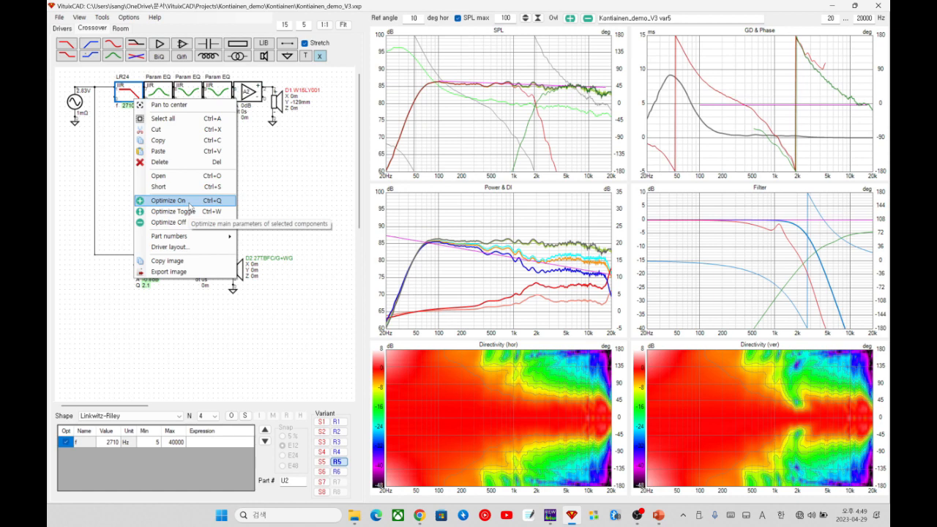
left_click(275, 197)
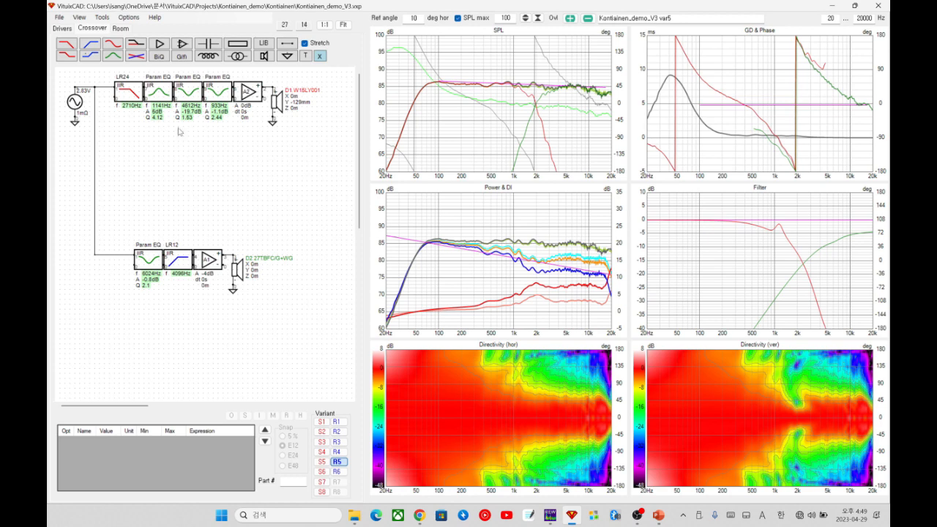
Reopen the Optimizer and run 1000 evaluations on variant 5 for Listening window at 40 % and Power response at 60 %
left_click(79, 17)
left_click(89, 28)
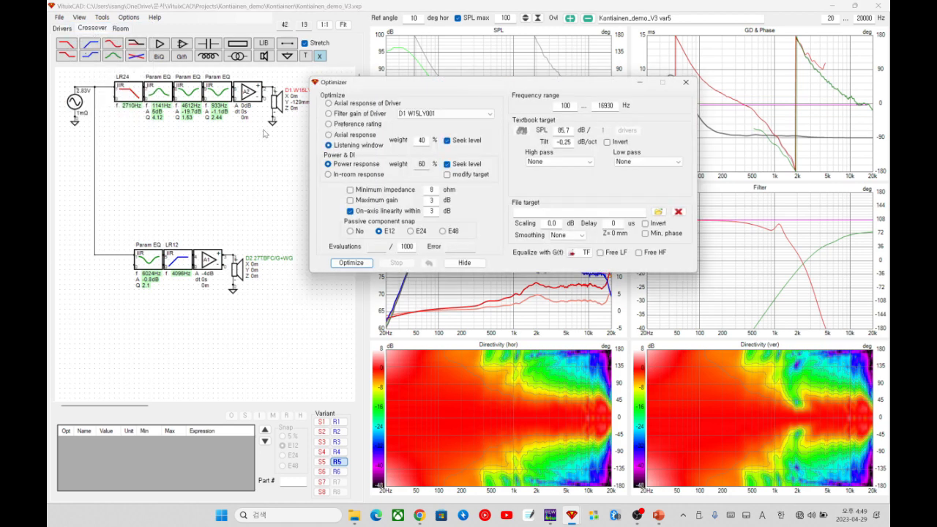
left_click_drag(469, 93, 283, 34)
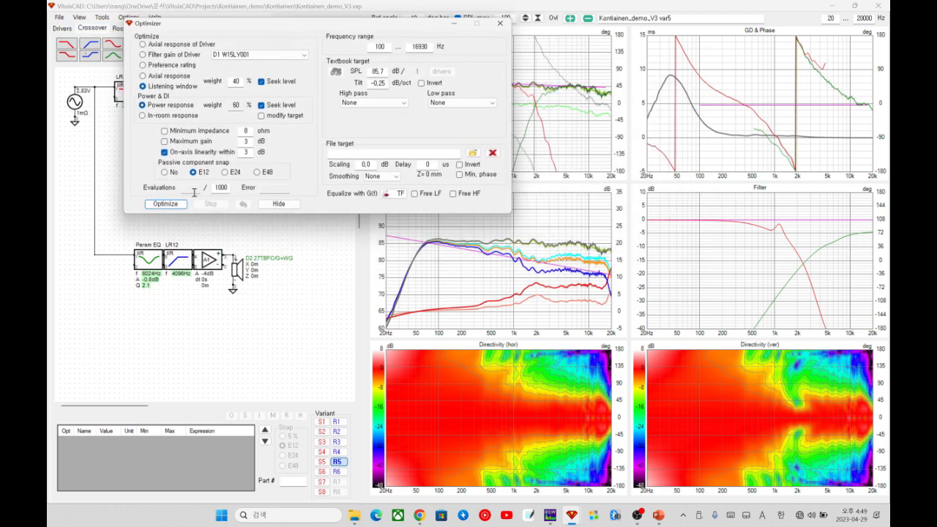
left_click(169, 204)
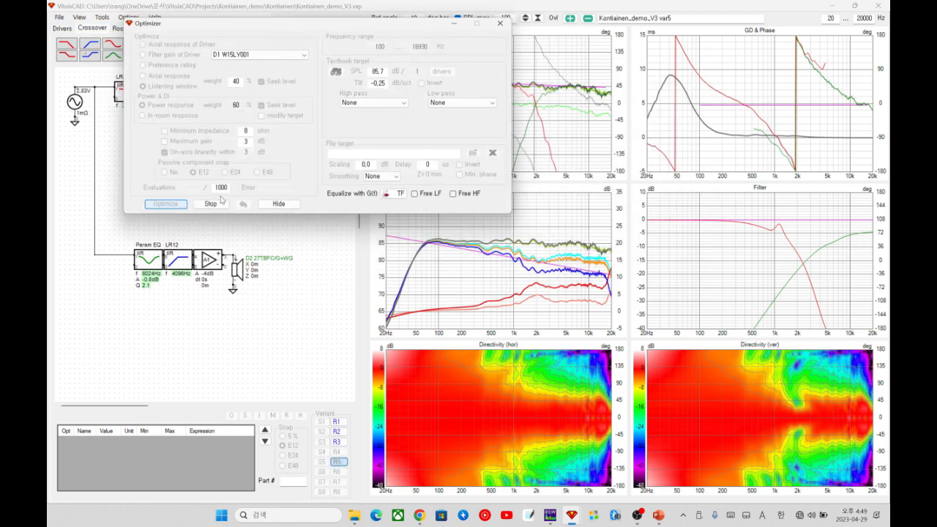
Choose Axial response of Driver as the optimization target for D1 W15LY001 and close the Optimizer
left_click_drag(333, 28, 279, 31)
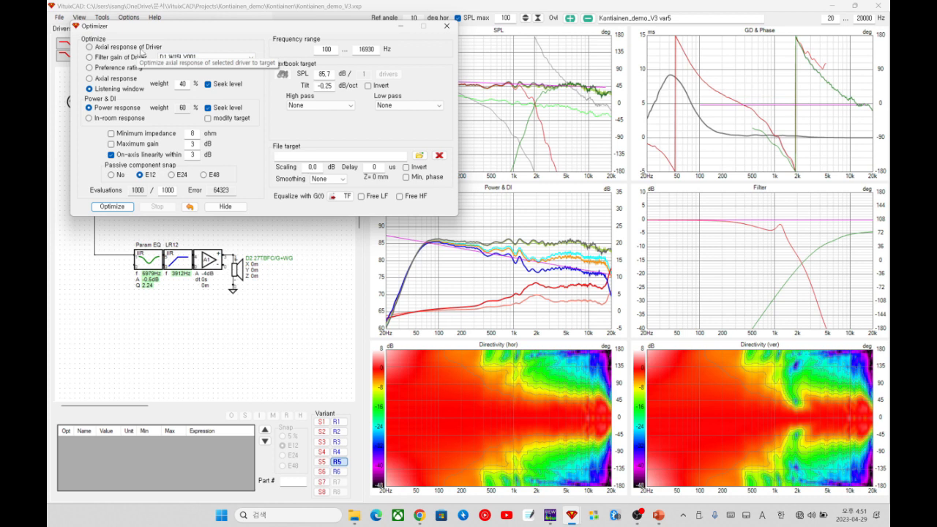
left_click(144, 49)
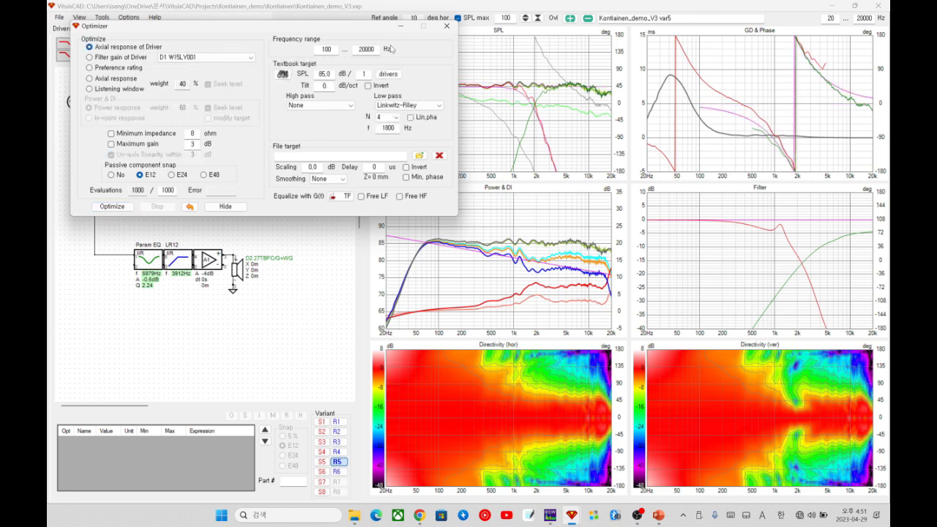
left_click(446, 26)
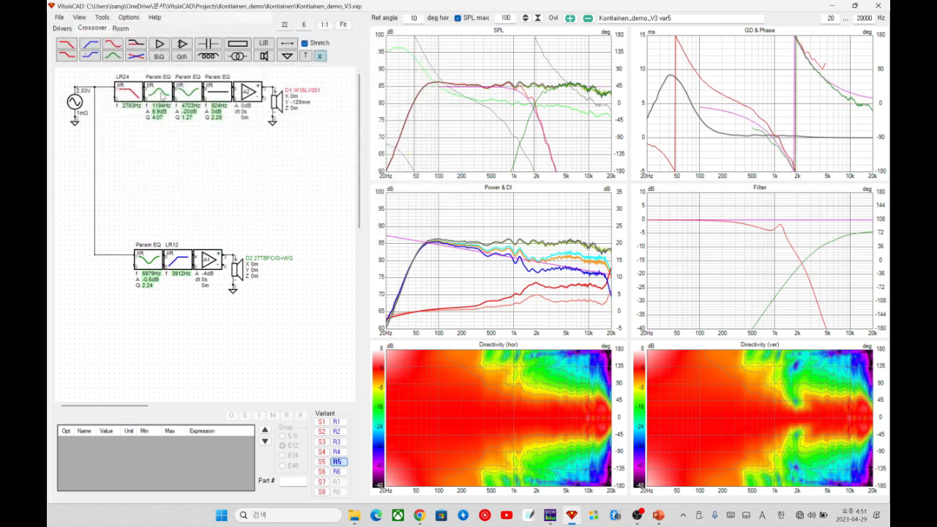
Set the frequency response smoothing of the W15LY001 driver to 1/3 oct and return to the crossover schematic
left_click(62, 28)
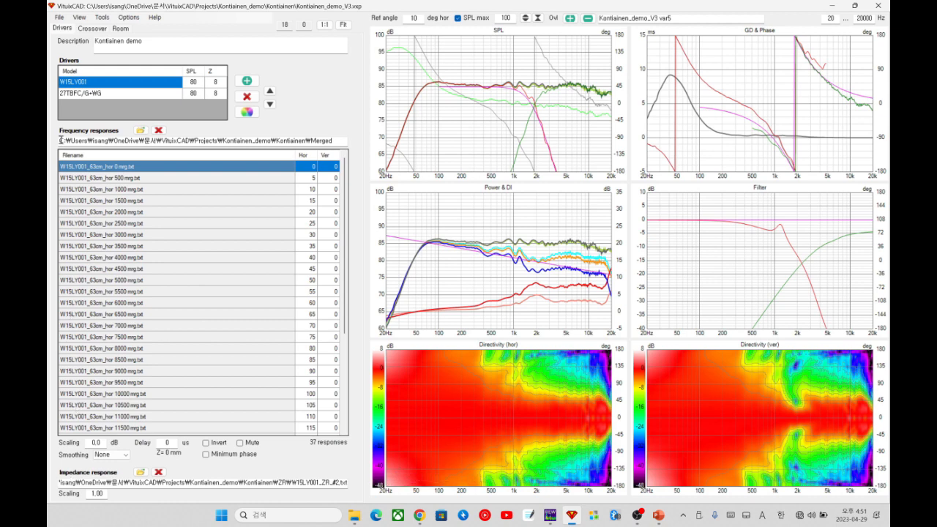
left_click(91, 28)
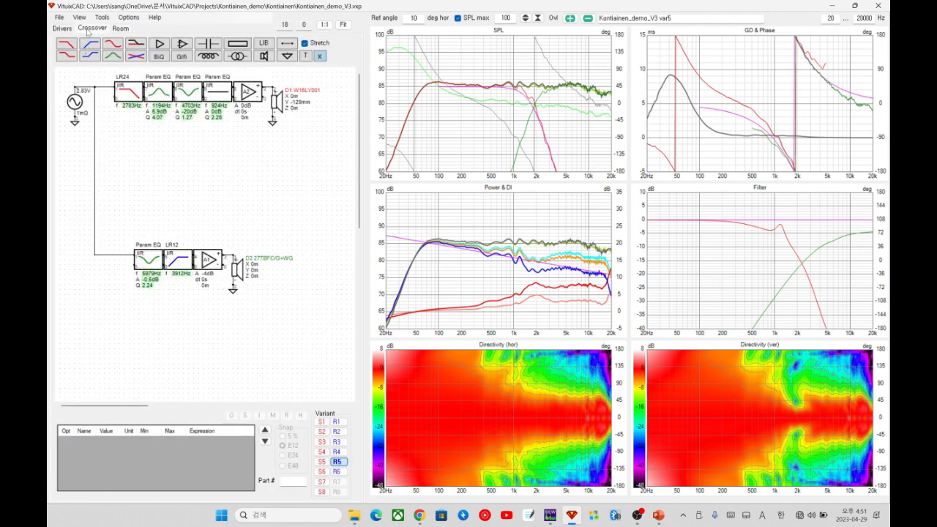
left_click(65, 28)
left_click(87, 28)
left_click(65, 28)
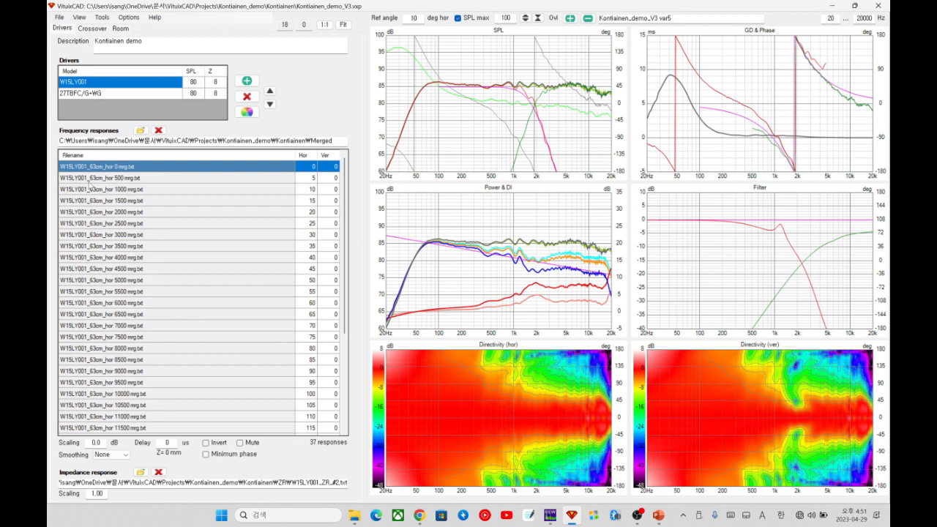
left_click(121, 455)
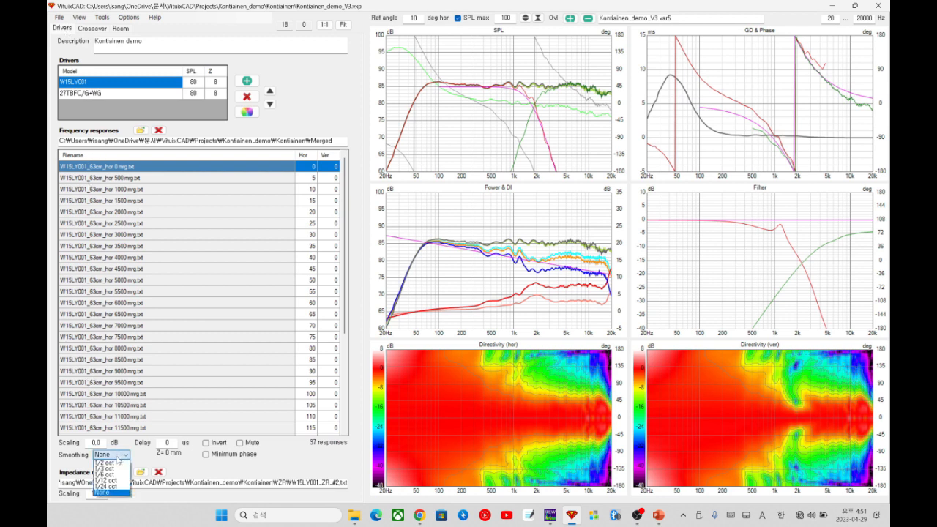
left_click(113, 469)
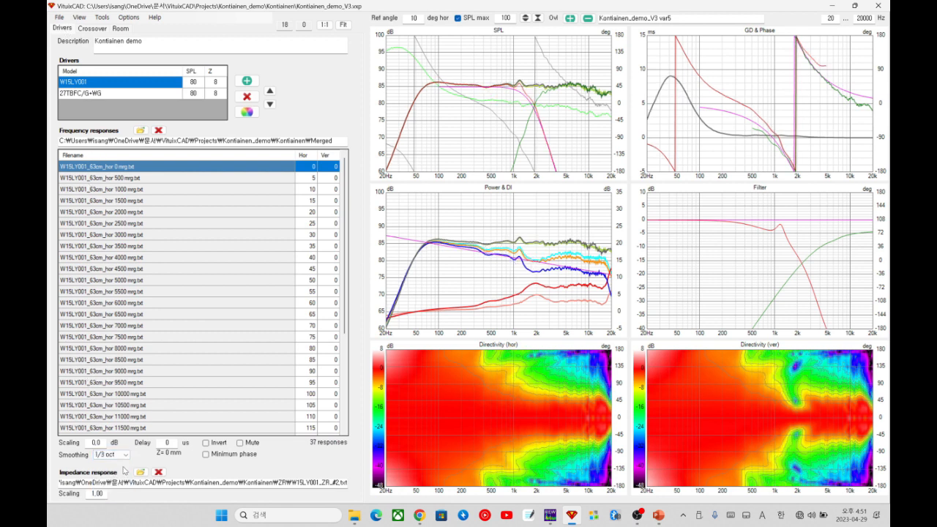
left_click(101, 30)
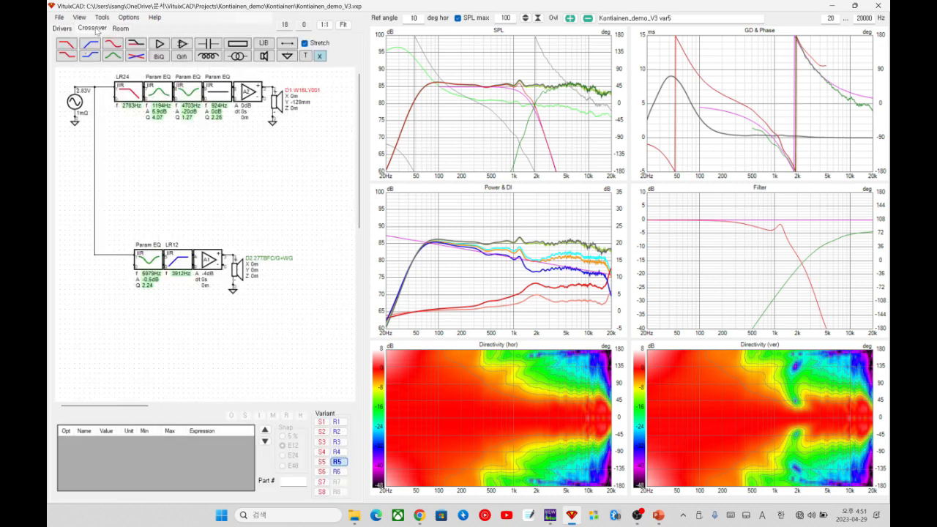
Load variant 3, store it as variant 8, and delete the G(f) and amplifier blocks of both drivers
left_click(337, 442)
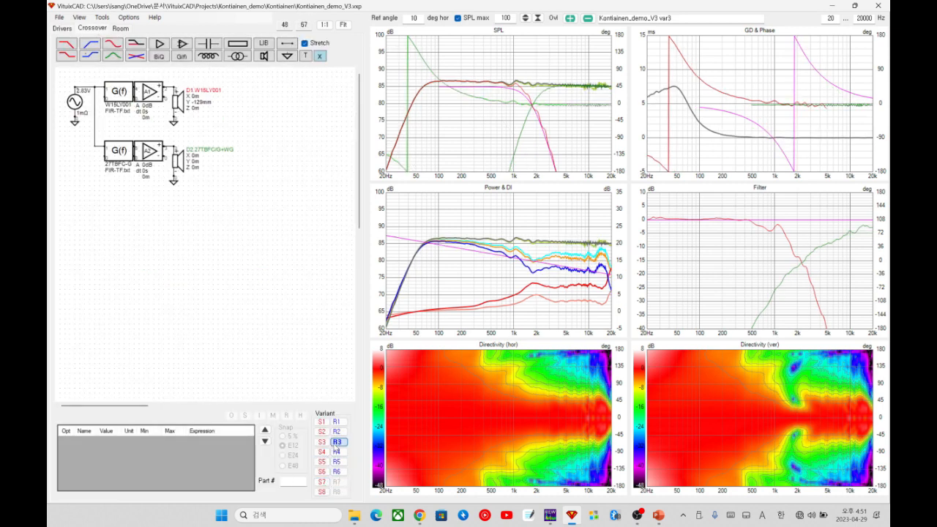
left_click(322, 492)
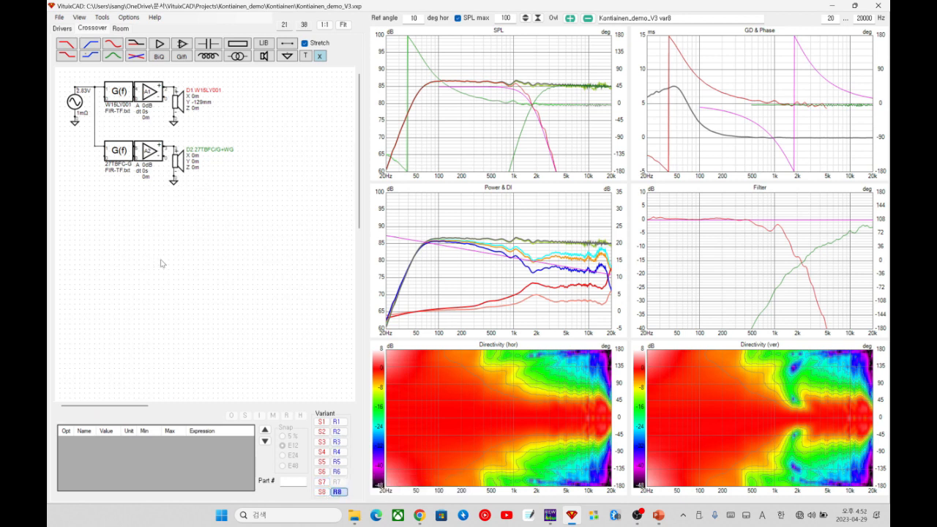
left_click_drag(114, 220, 161, 75)
key("Delete")
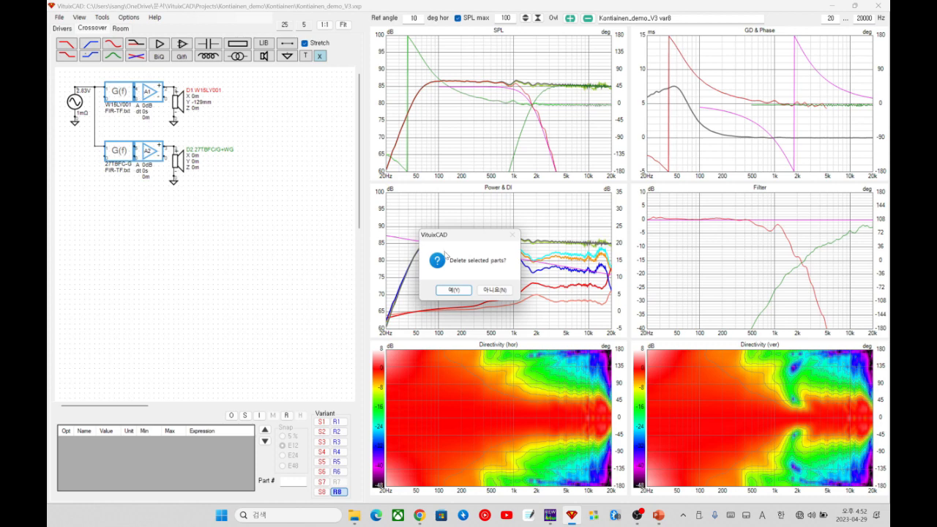
left_click(458, 289)
Wire the generator directly to the positive terminals of the D1 W15LY001 and D2 27TBFC/G+WG drivers
left_click(287, 43)
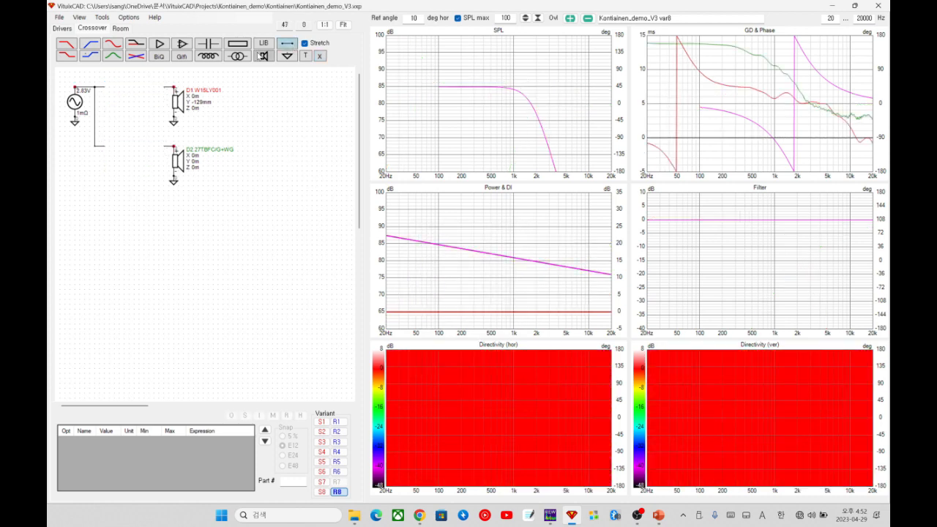
left_click_drag(94, 86, 169, 82)
right_click(171, 76)
left_click(281, 77)
left_click(287, 44)
left_click_drag(94, 87, 178, 86)
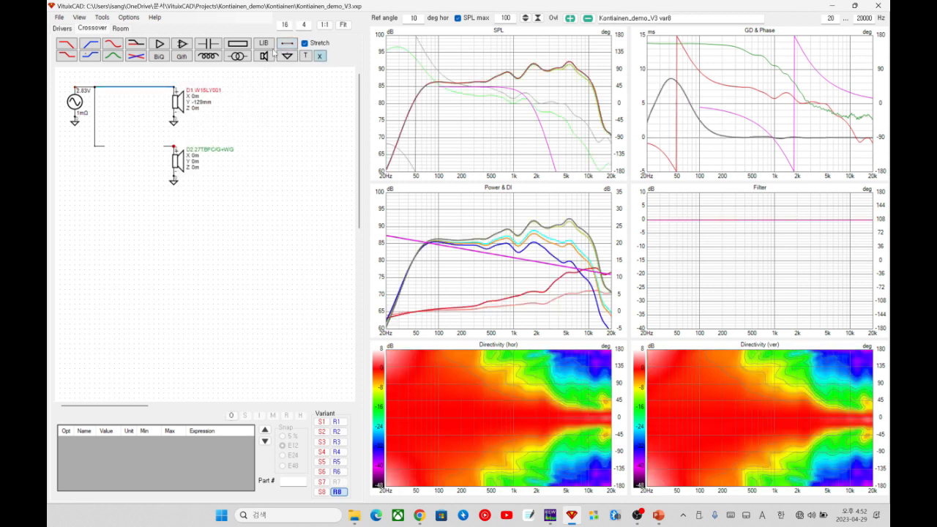
left_click_drag(95, 146, 178, 146)
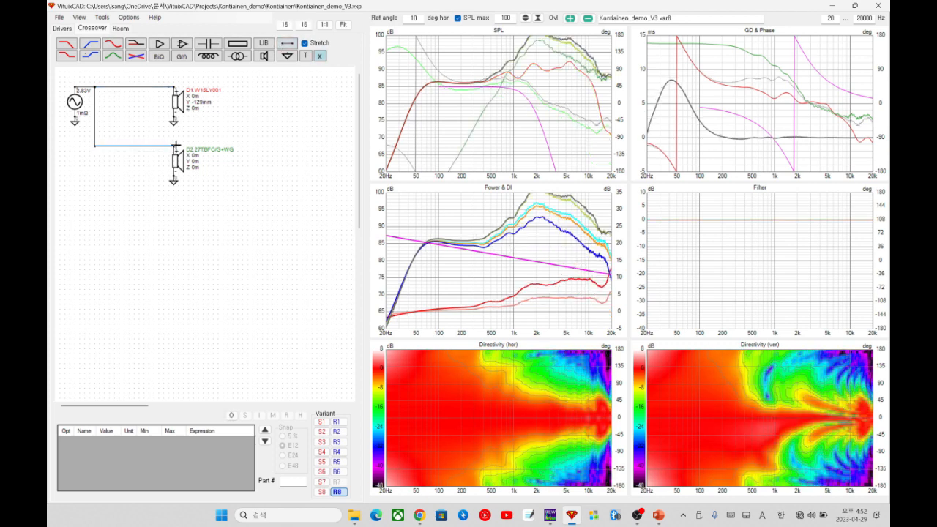
Raise the SPL max of the response charts to 110 dB
right_click(425, 118)
left_click(412, 97)
scroll(378, 82, "up", 2)
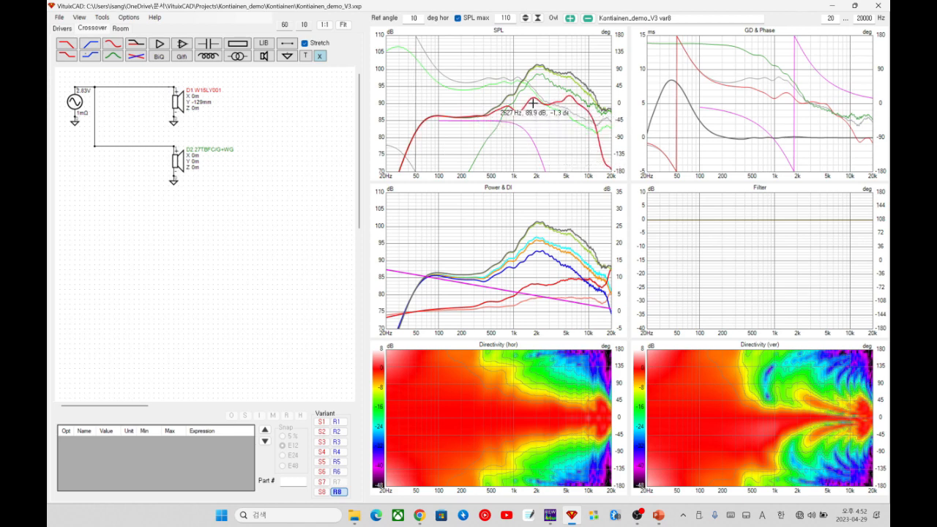
Set the frequency response smoothing of the 27TBFC/G+WG driver to 1/3 oct and return to the crossover schematic
left_click(63, 29)
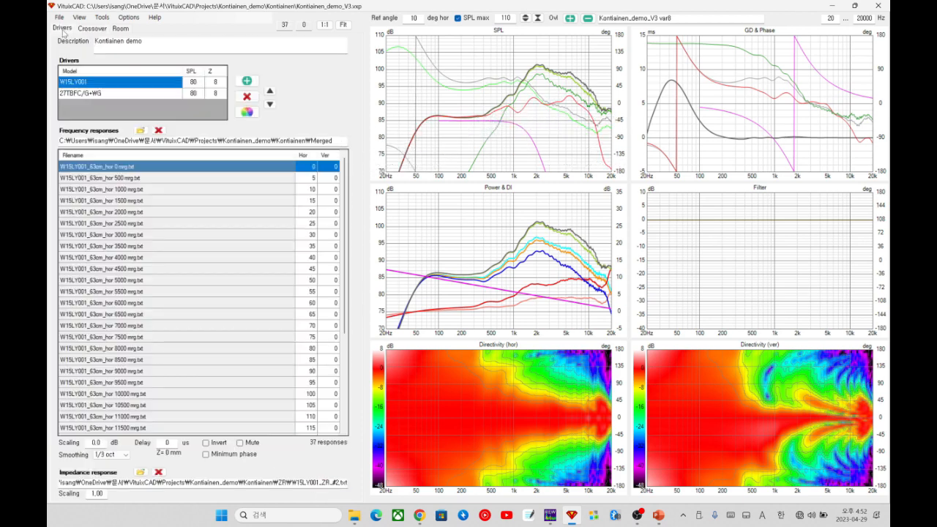
left_click(136, 82)
left_click(123, 455)
left_click(123, 470)
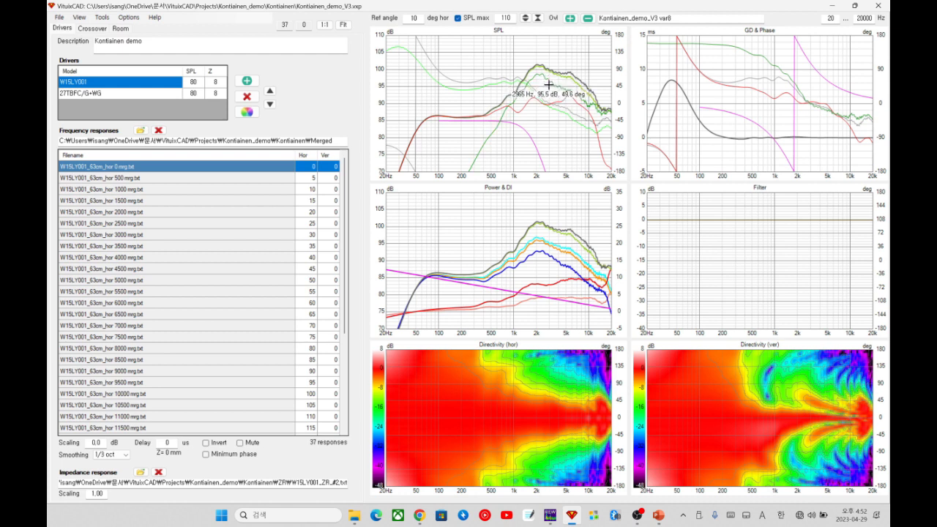
left_click(145, 96)
left_click(114, 454)
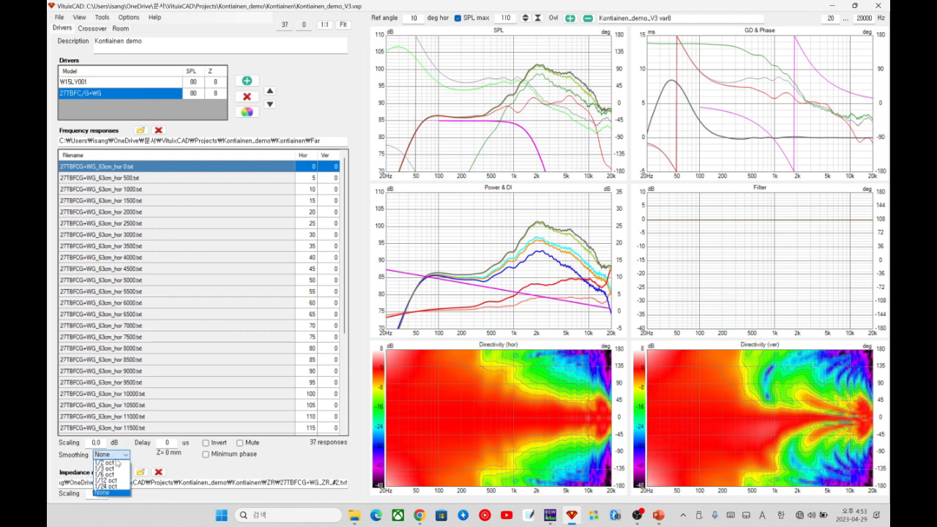
left_click(117, 471)
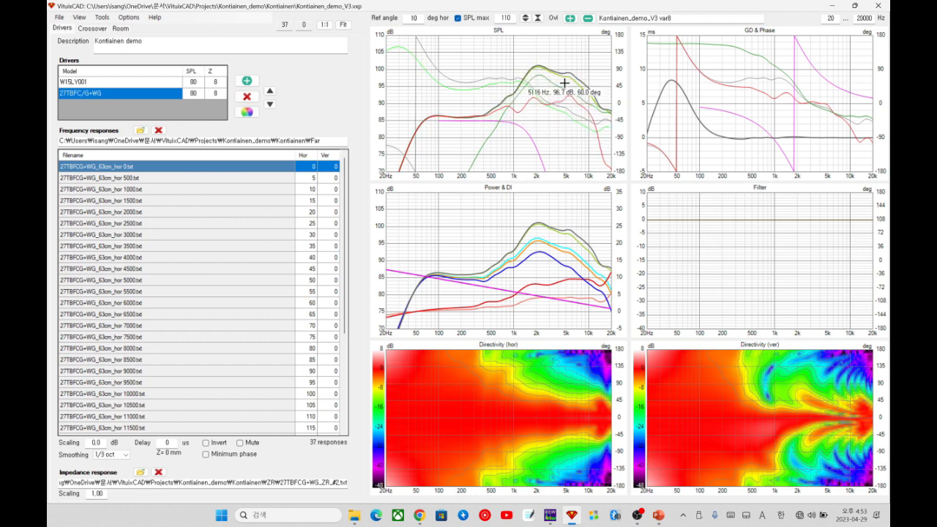
left_click(93, 29)
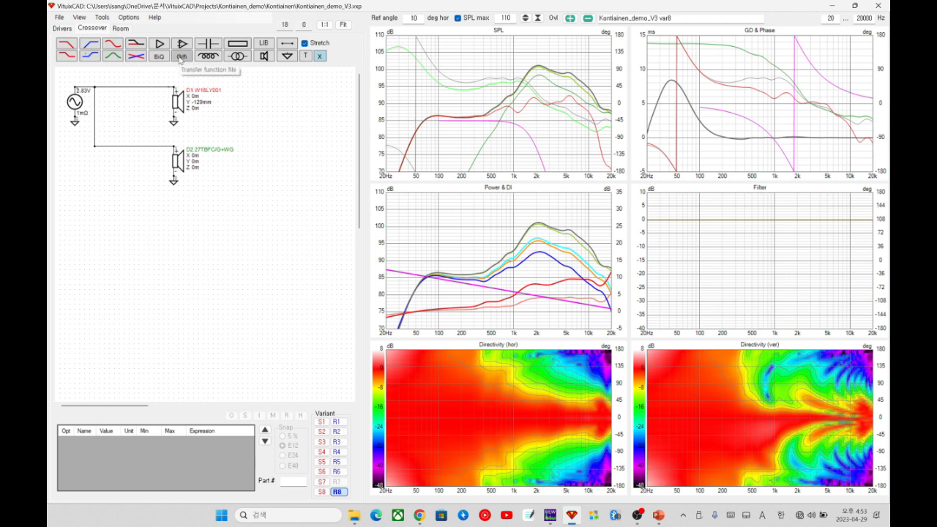
Place a G(f) transfer function block in each driver's line, aligned one above the other near the generator
left_click(181, 58)
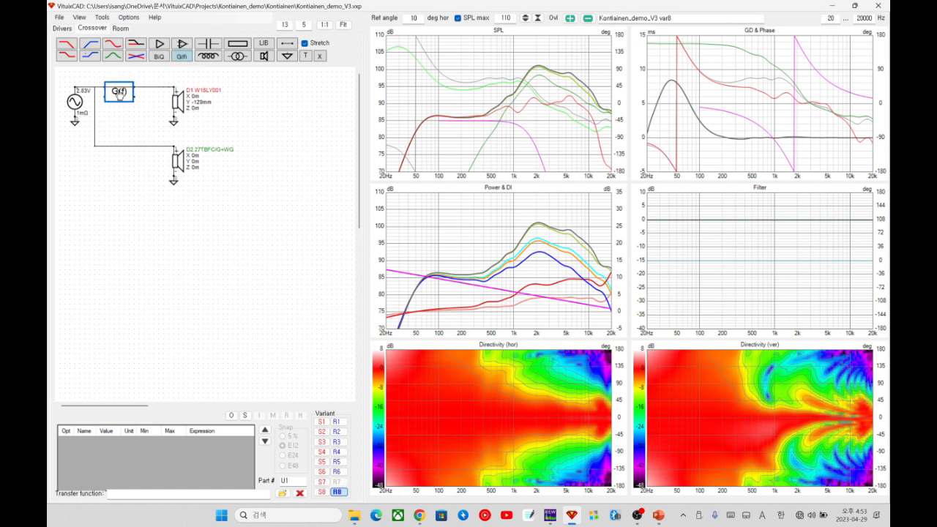
left_click(118, 95)
left_click(182, 59)
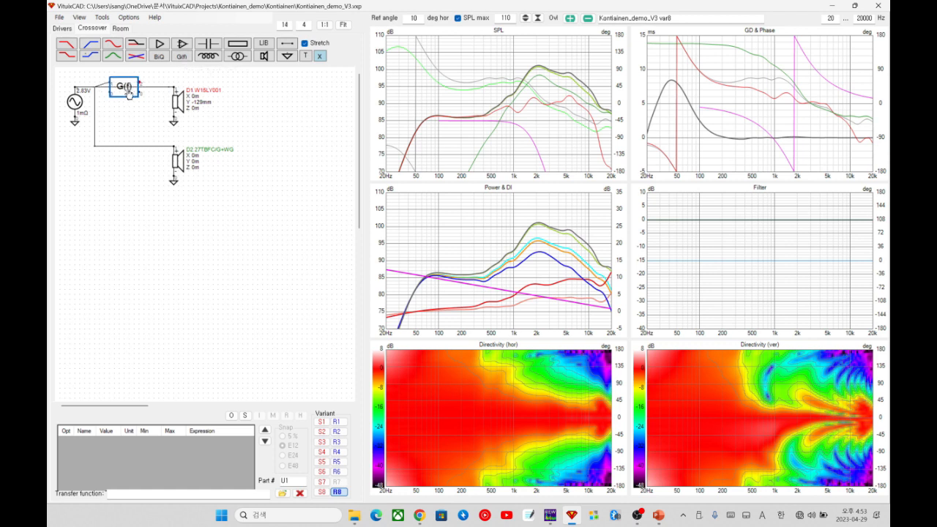
left_click(182, 58)
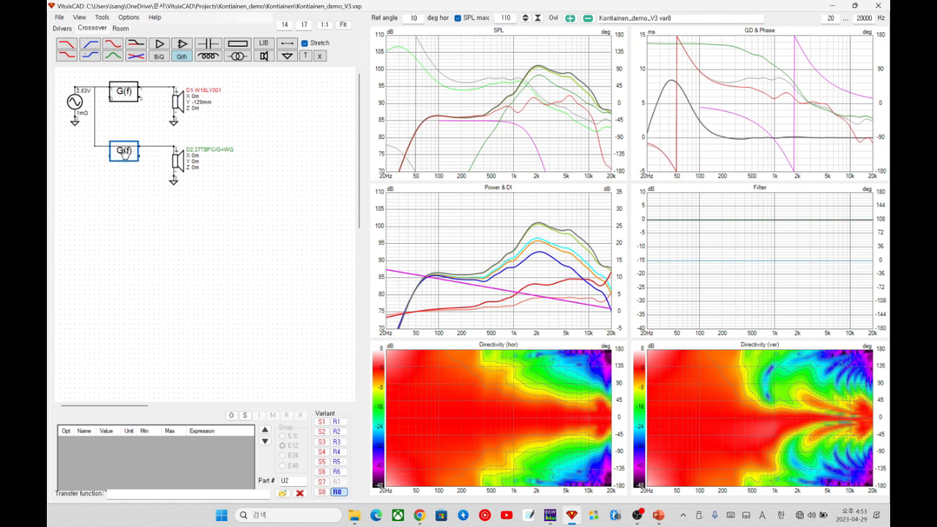
left_click(148, 148)
left_click(148, 148)
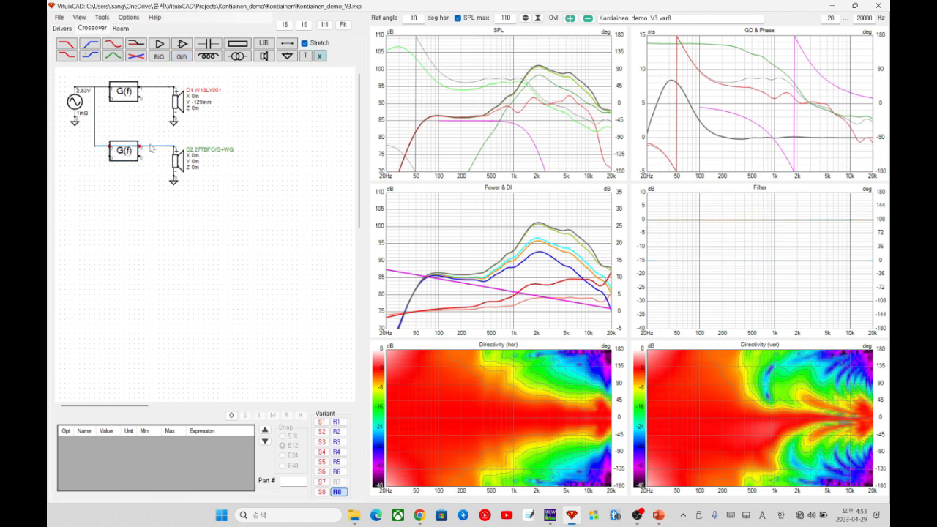
left_click_drag(133, 153, 126, 155)
left_click(126, 101)
left_click_drag(127, 101, 122, 101)
left_click(144, 114)
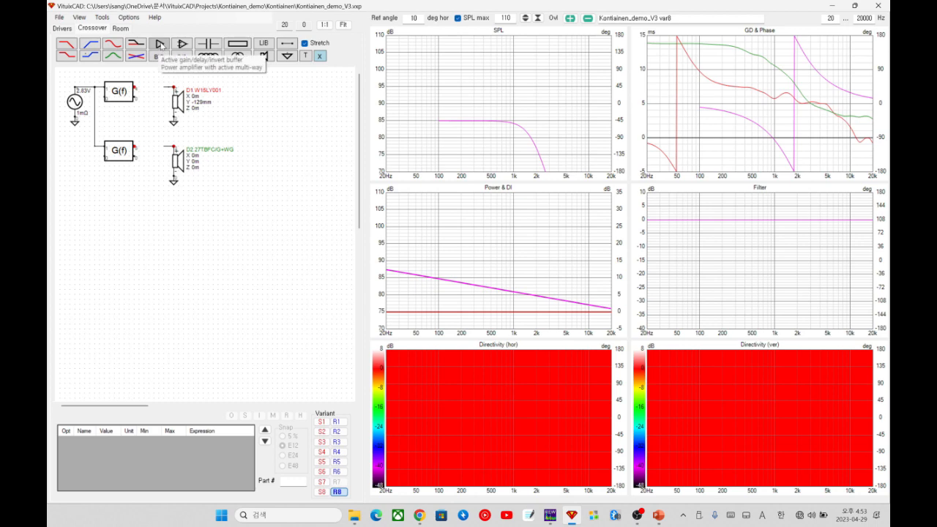
Place an active gain buffer between the G(f) block and the driver in both lines
left_click_drag(160, 46, 151, 92)
left_click_drag(159, 46, 149, 147)
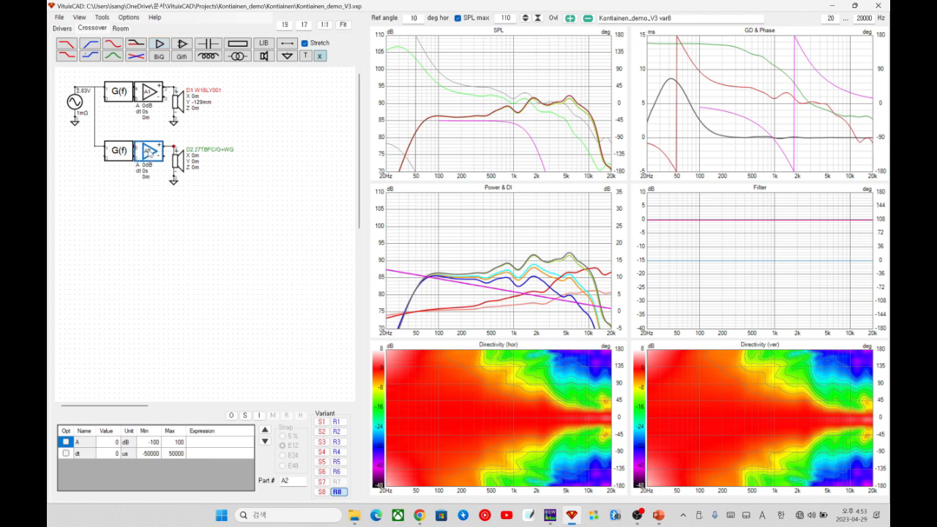
left_click(208, 205)
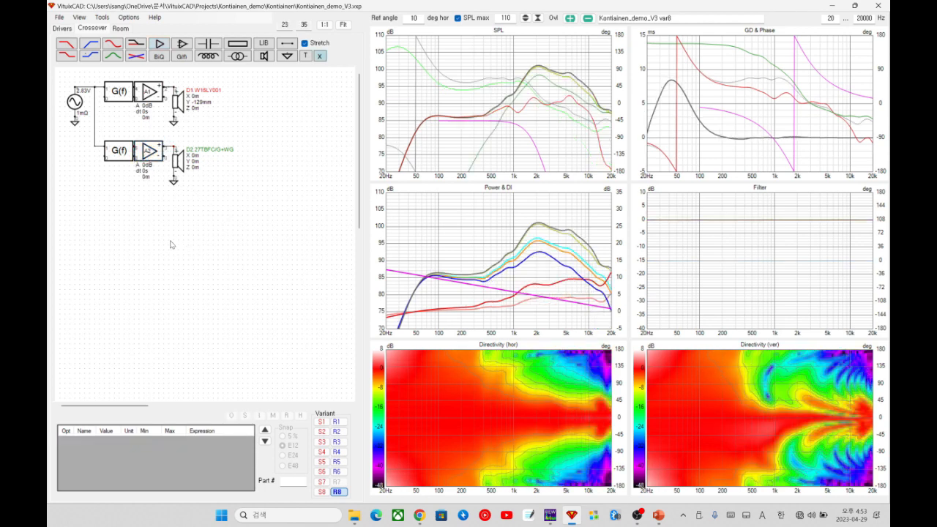
Move both drivers away from their amplifiers and view the passive circuits in the Block library
left_click_drag(275, 79, 175, 186)
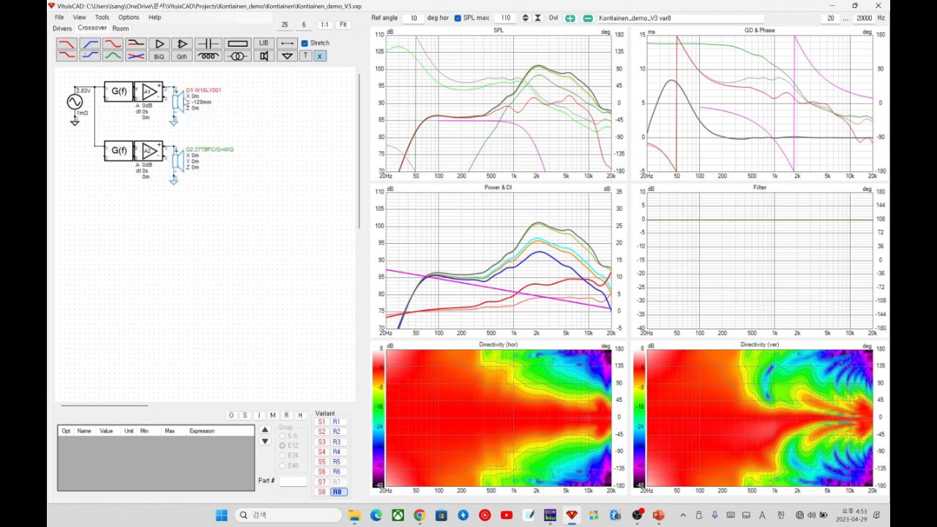
left_click_drag(182, 100, 213, 100)
left_click(277, 96)
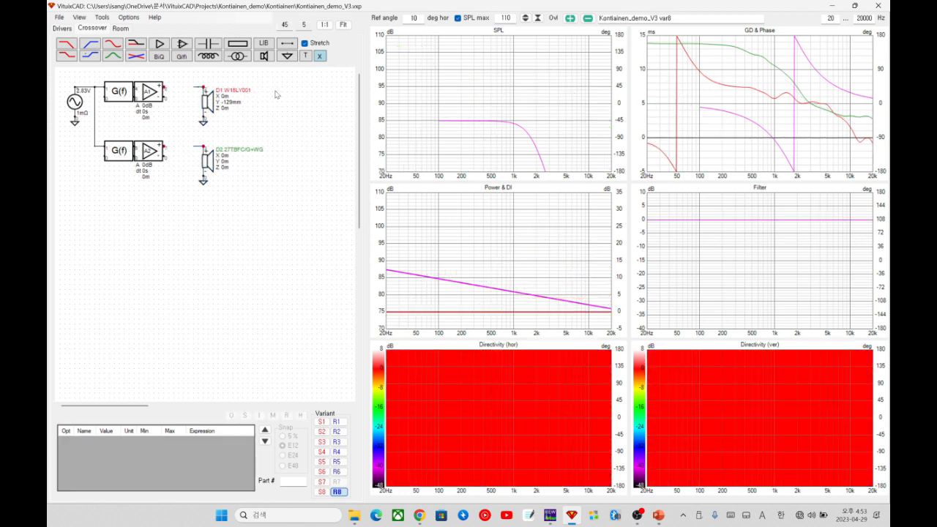
left_click(262, 45)
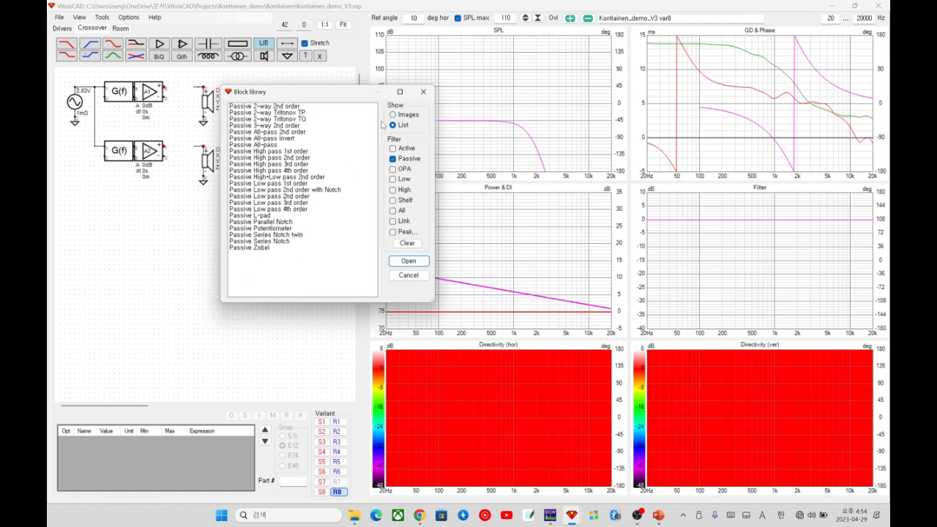
left_click(423, 91)
Move both drivers back so they connect to the amplifier outputs
left_click_drag(284, 72, 191, 212)
left_click_drag(225, 112, 180, 104)
left_click(267, 125)
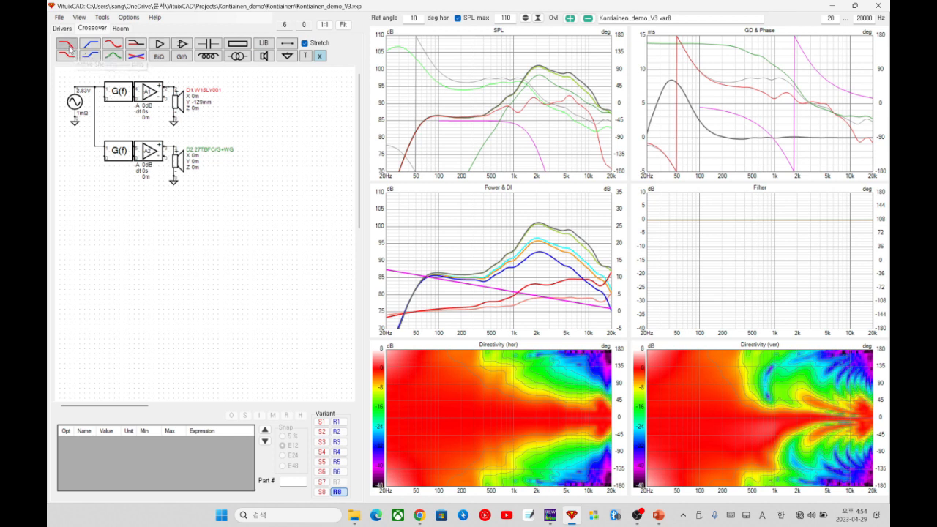
Place an active high-pass filter block in the empty schematic area and view its available shapes, including the linear-phase ones
left_click_drag(91, 49, 154, 255)
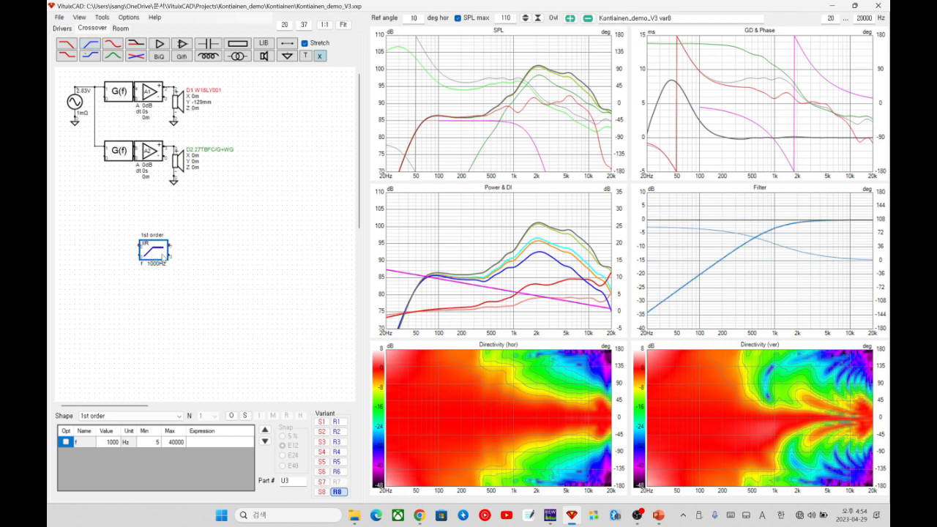
left_click(166, 416)
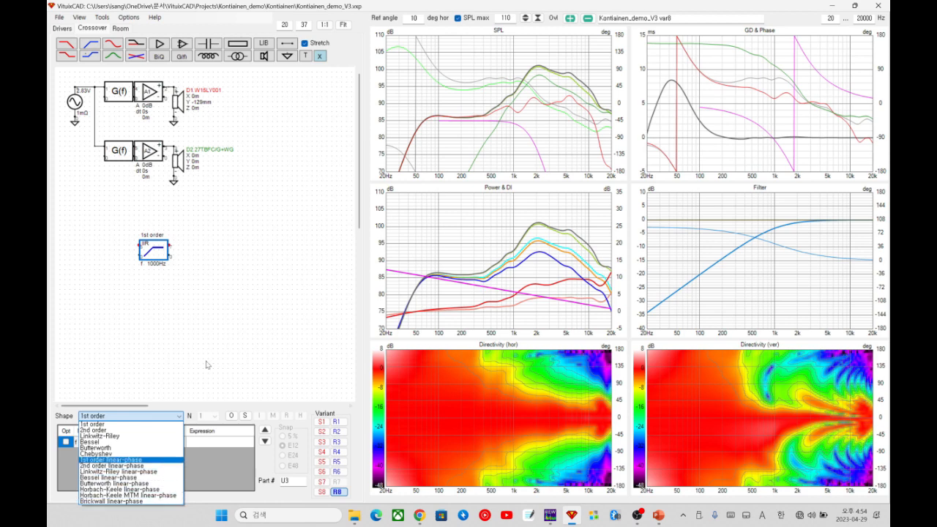
left_click(187, 310)
Try the Gain EQ and Phase EQ shapes on a parametric EQ block, then delete the block
mouse_move(160, 249)
left_mouse_down()
mouse_move(153, 188)
mouse_move(118, 90)
mouse_move(149, 248)
left_mouse_up()
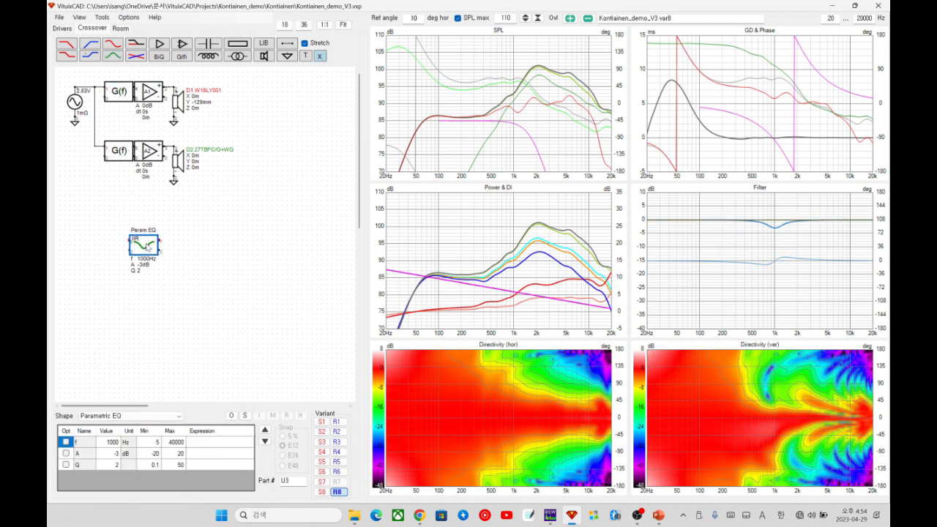
left_click(123, 417)
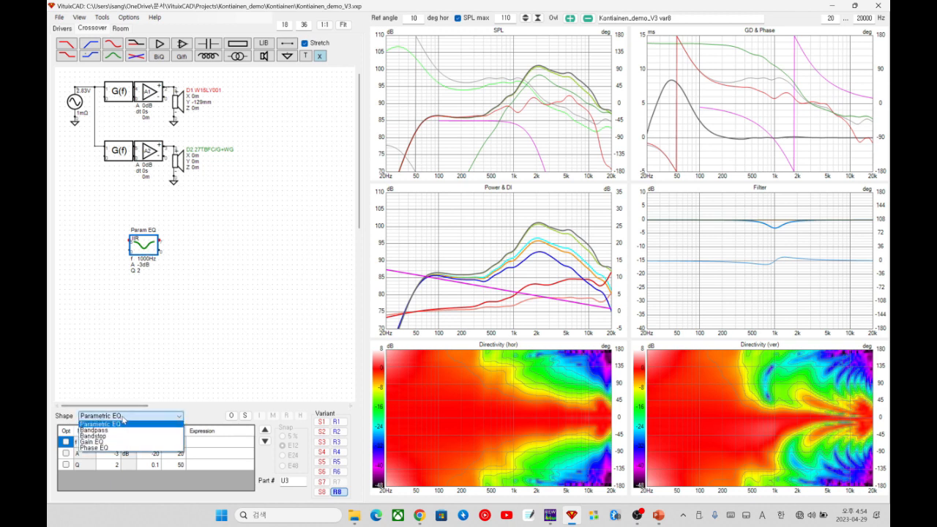
left_click(121, 441)
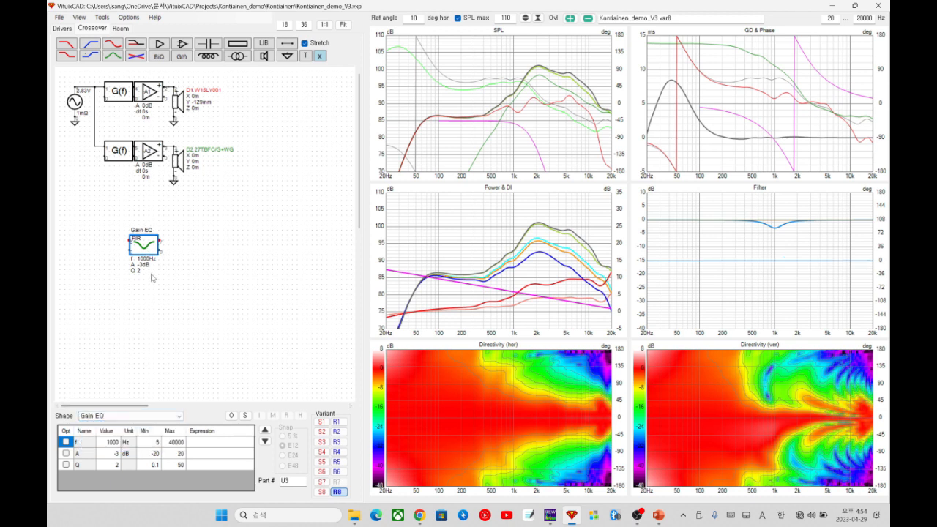
left_click(109, 415)
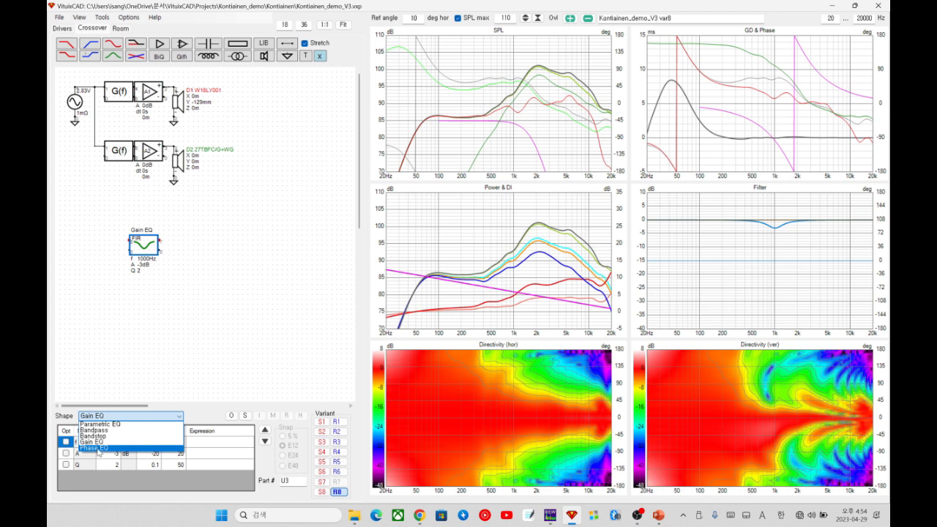
left_click(100, 452)
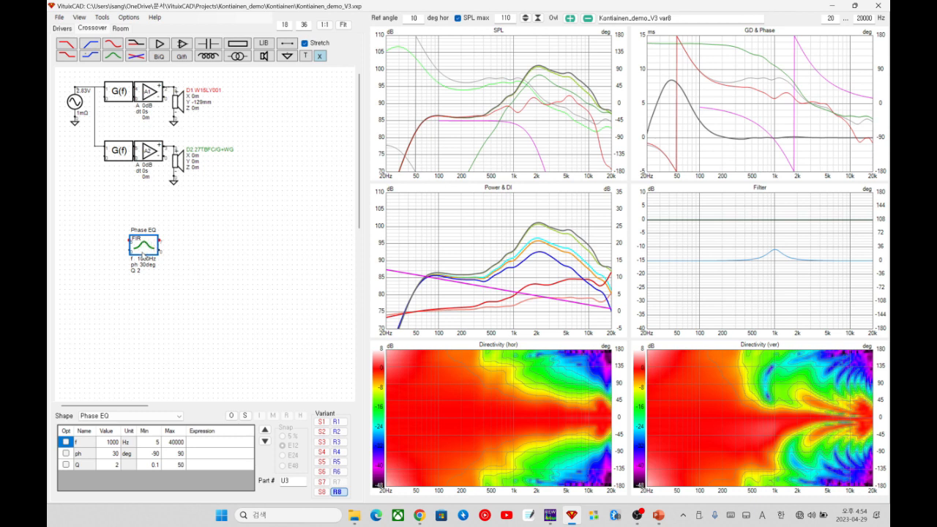
key("Delete")
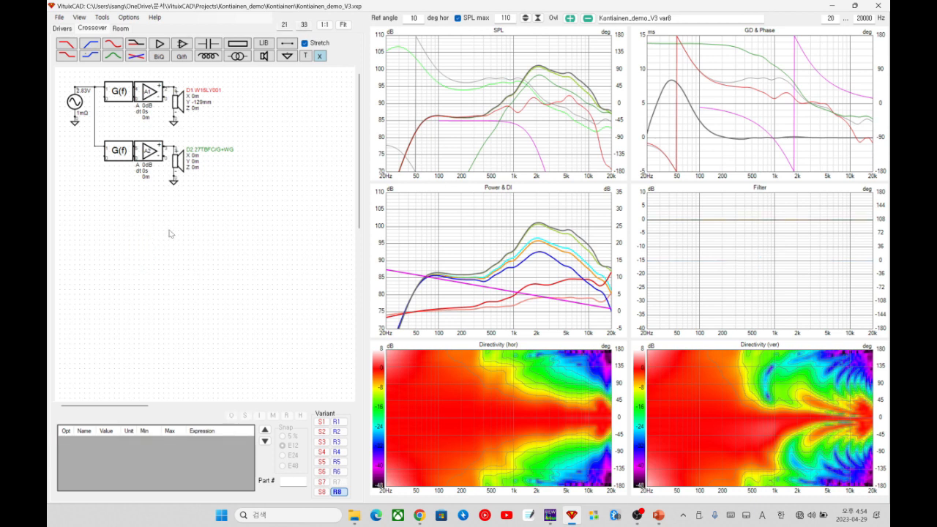
Open the Optimizer, select the W15LY001's G(f) block and target Axial response of Driver for D1 W15LY001
left_click(79, 17)
left_click(88, 29)
left_click_drag(238, 30, 428, 85)
left_click_drag(333, 85, 315, 103)
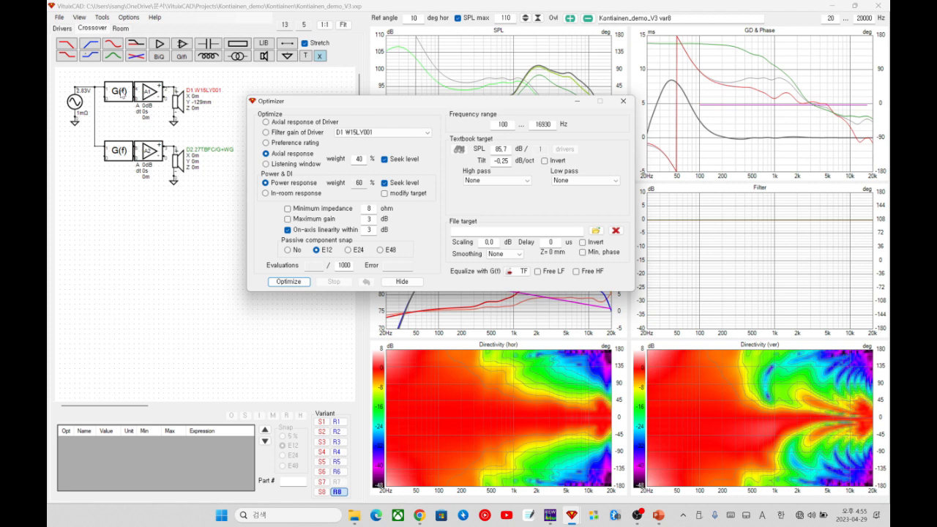
left_click(117, 96)
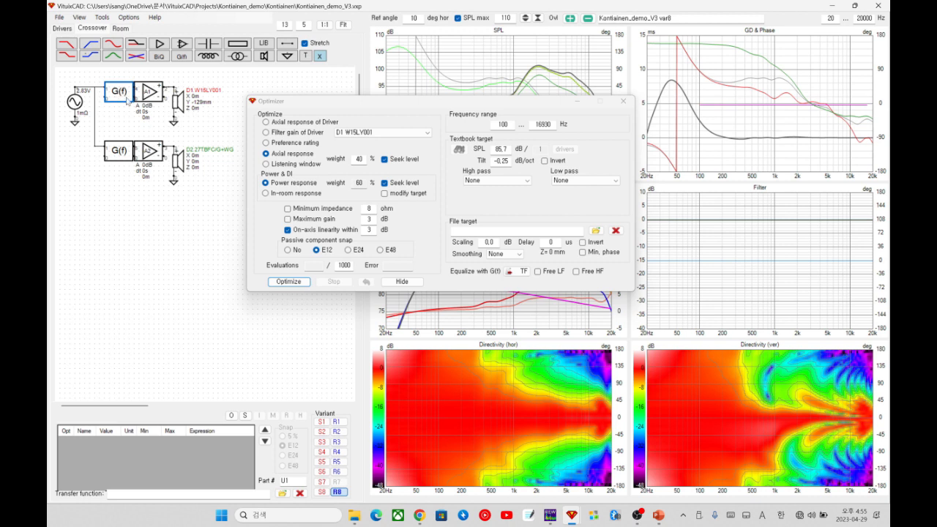
left_click(280, 125)
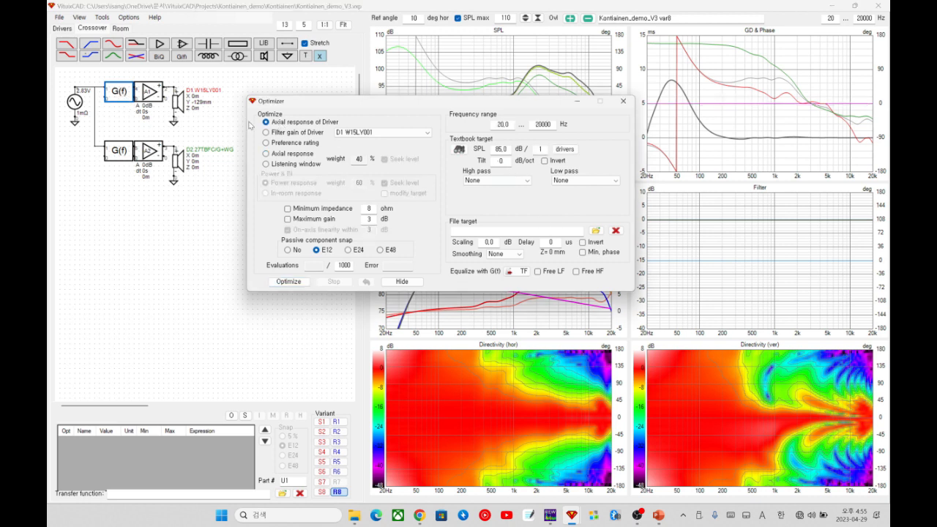
left_click(343, 134)
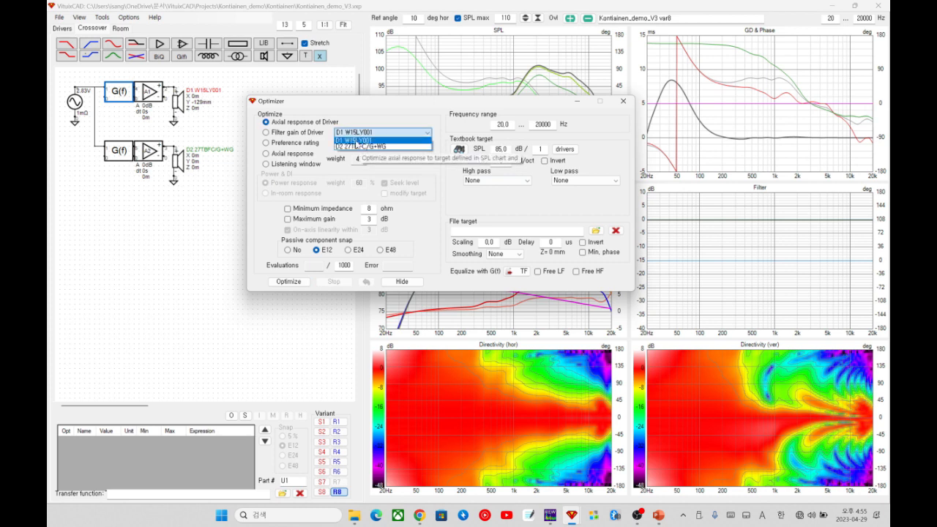
left_click(344, 140)
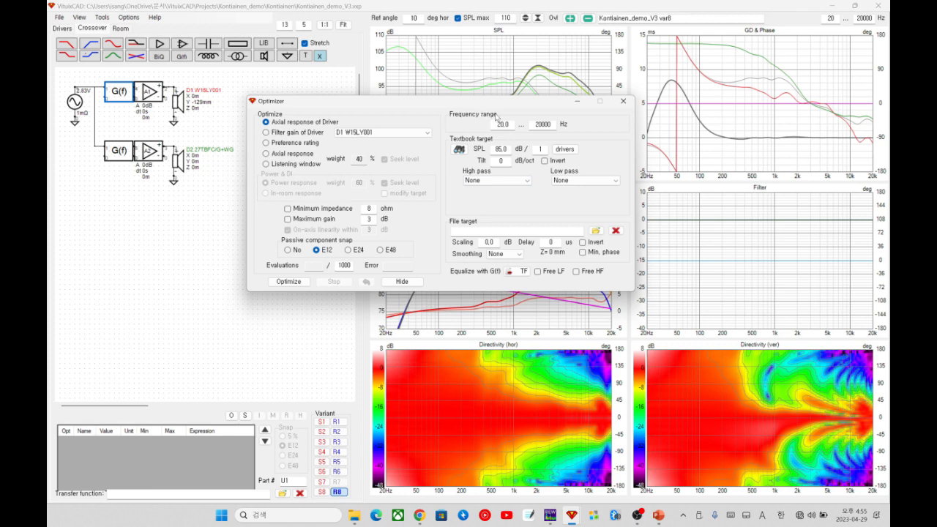
Set the Optimizer's lower frequency limit to 5 Hz and lower the SPL chart maximum to 100 dB
left_click_drag(512, 101, 478, 109)
double_click(466, 131)
type("5")
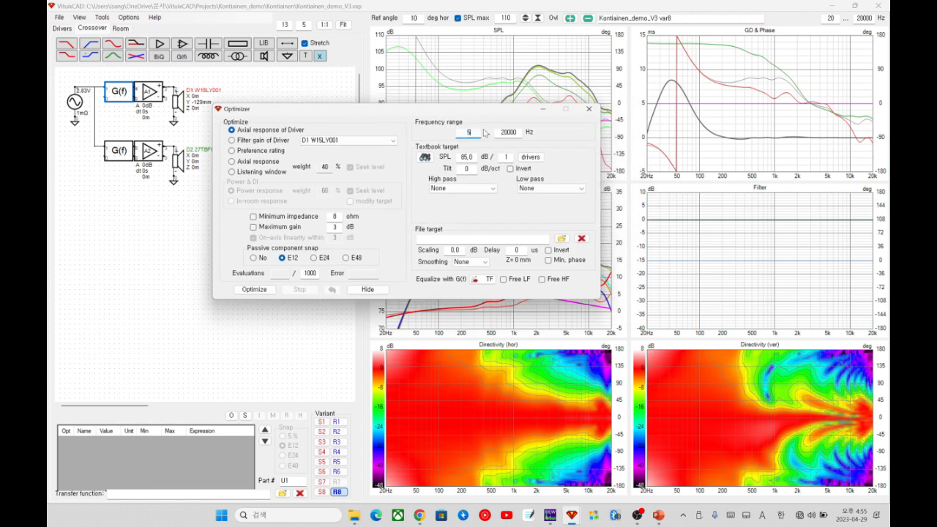
left_click_drag(503, 116, 458, 128)
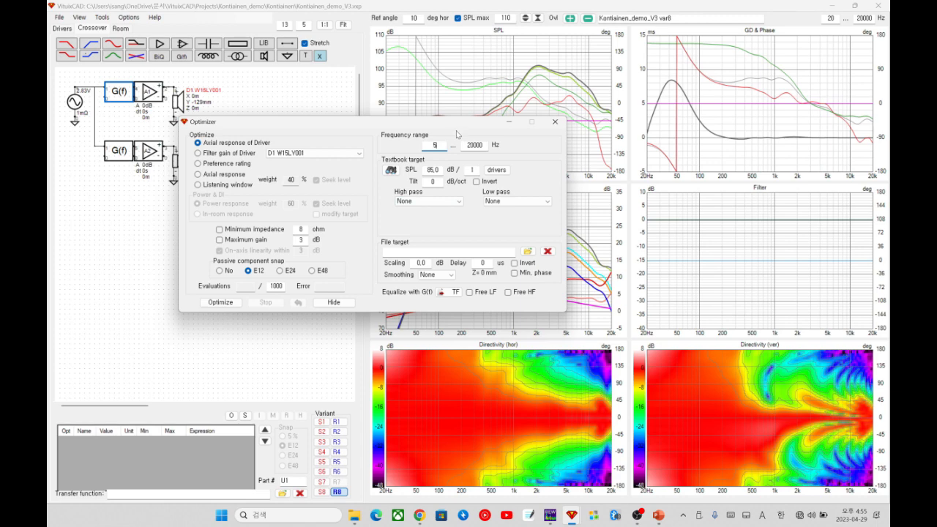
left_click_drag(407, 128, 396, 246)
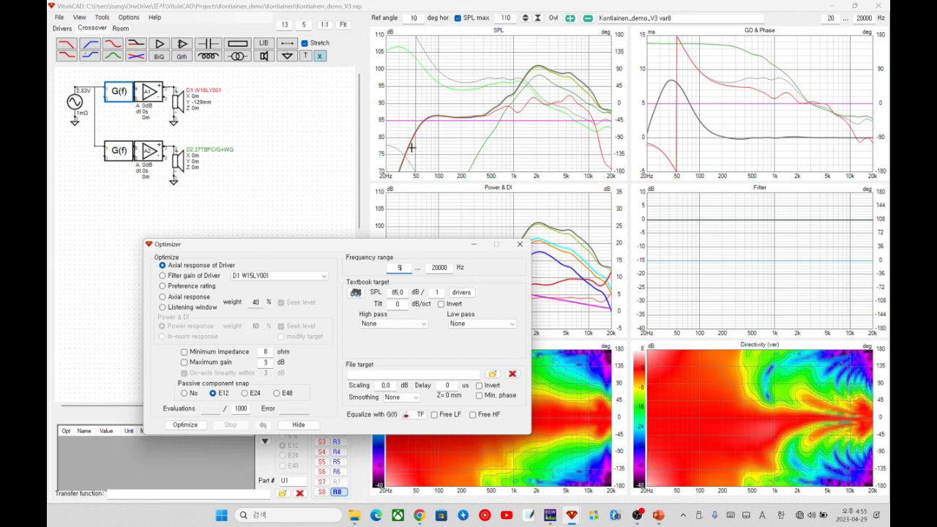
left_click_drag(401, 245, 379, 198)
scroll(383, 110, "down", 2)
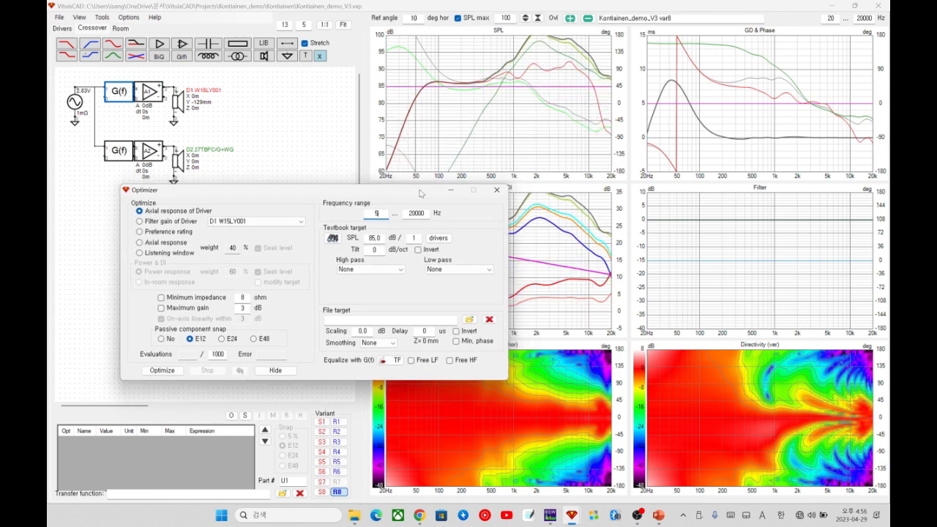
Set the W15LY001's textbook target to 86 dB SPL with a tilt of -0.2 dB/oct
left_click_drag(381, 214, 372, 214)
left_click_drag(379, 240, 356, 241)
type("86")
key("Tab")
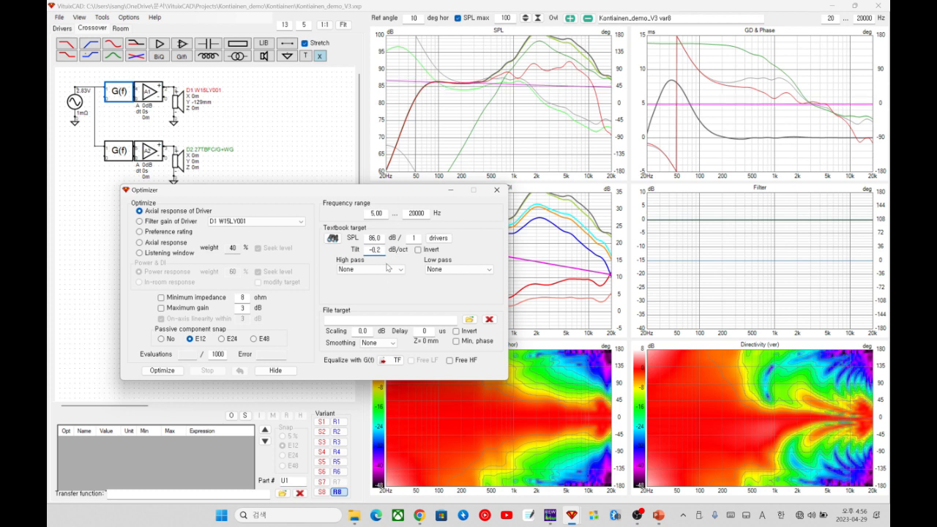
Give the target a third-order Butterworth high pass and tune its frequency to 55.2 Hz to match the woofer's natural roll-off
left_click(393, 274)
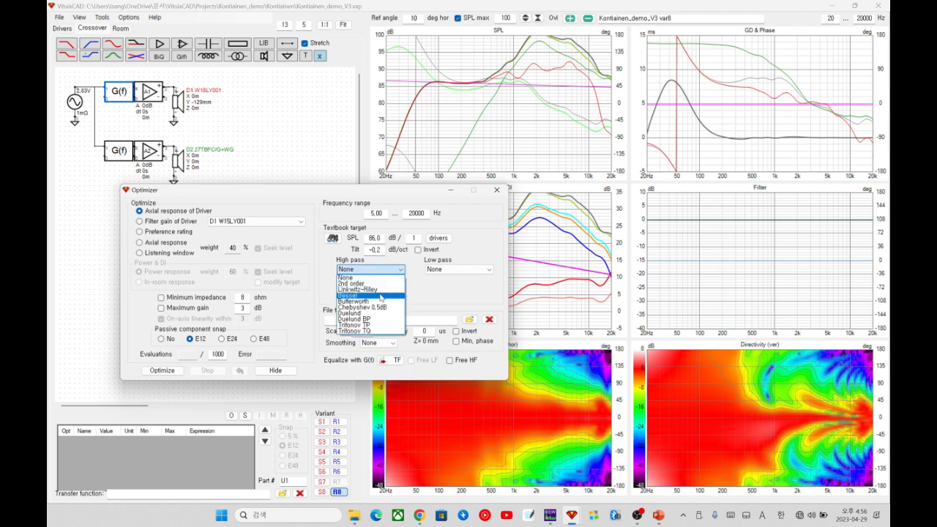
left_click(381, 296)
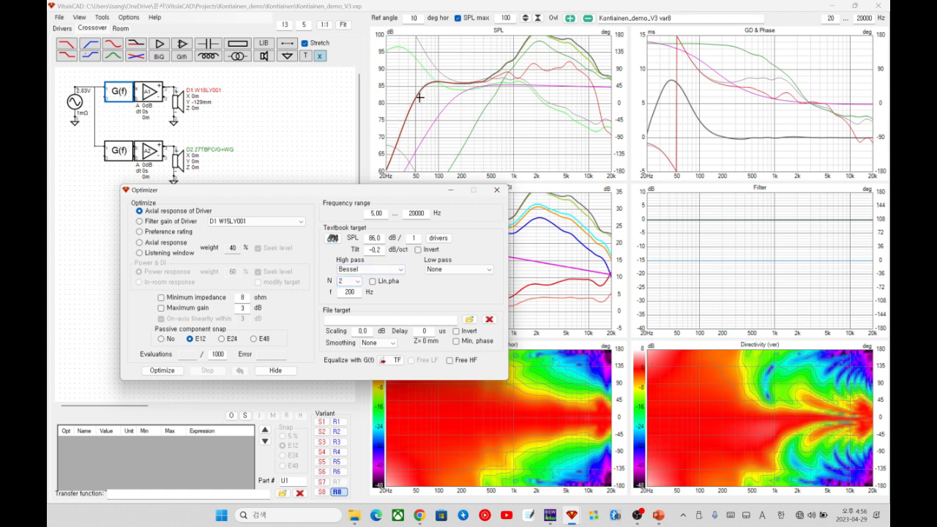
left_click(400, 270)
left_click(389, 301)
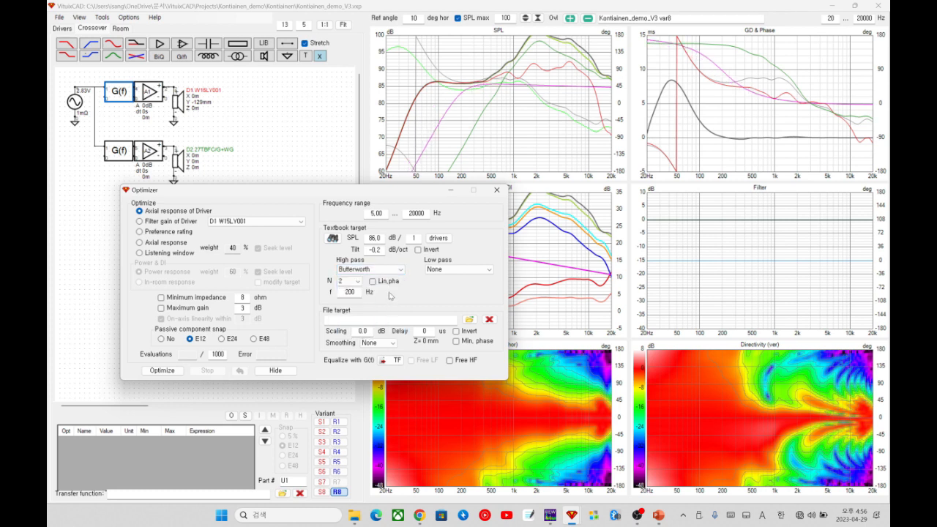
left_click(350, 282)
left_click(350, 303)
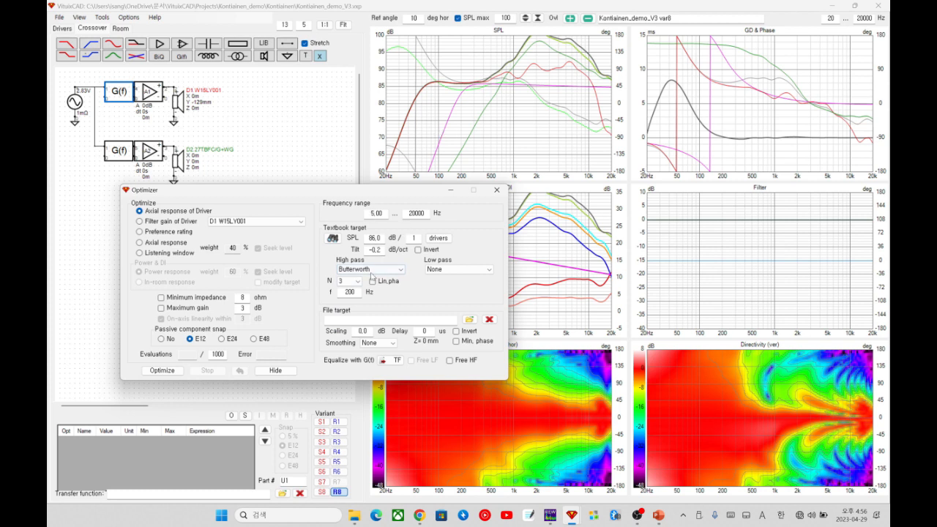
double_click(358, 292)
type("145")
scroll(358, 291, "down", 20)
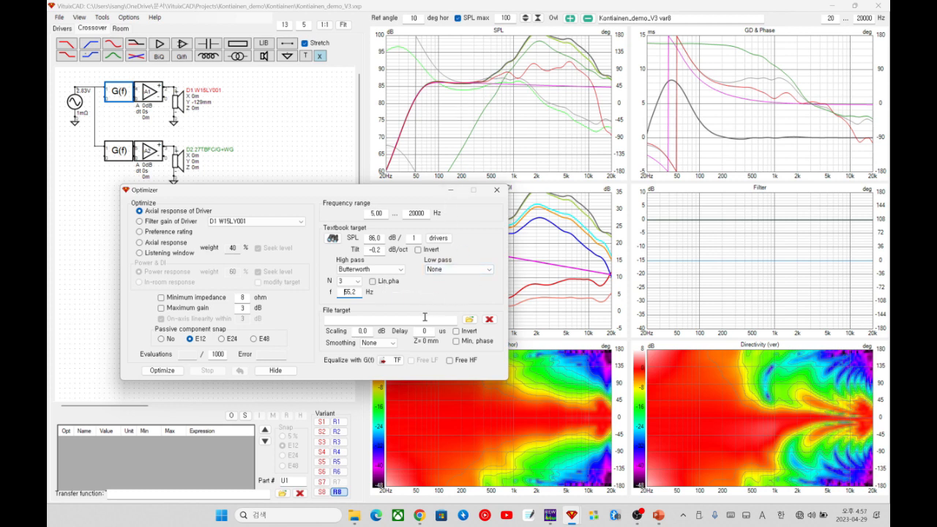
Add a fourth-order Linkwitz-Riley low pass at 1800 Hz to the W15LY001 target
left_click(451, 271)
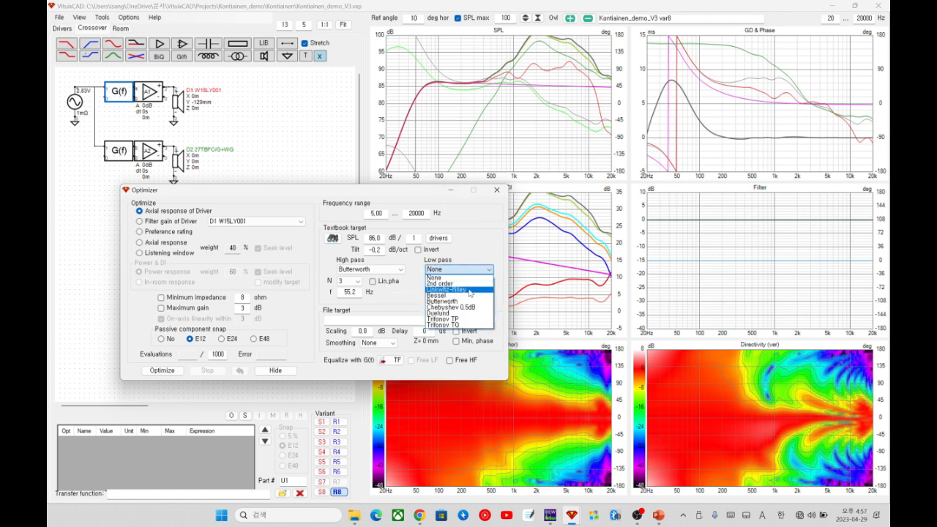
left_click(454, 282)
left_click(445, 281)
left_click(437, 311)
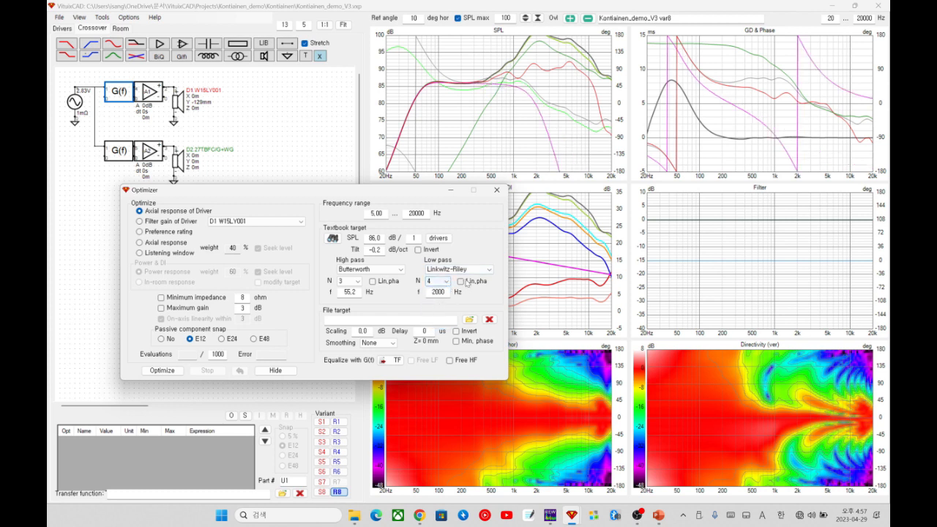
left_click_drag(449, 290, 418, 294)
type("18")
key("Return")
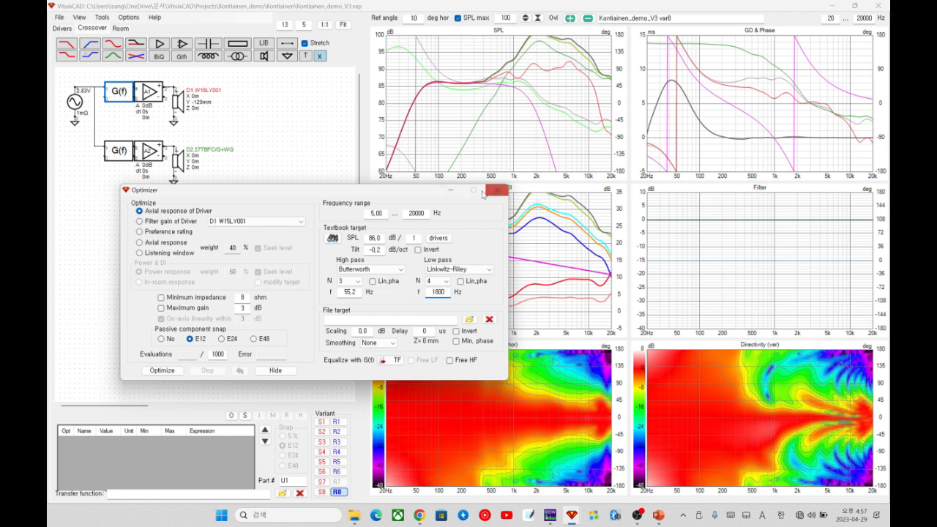
Make the low-pass target linear phase, and try linear phase on the high pass before switching it off there
left_click(460, 281)
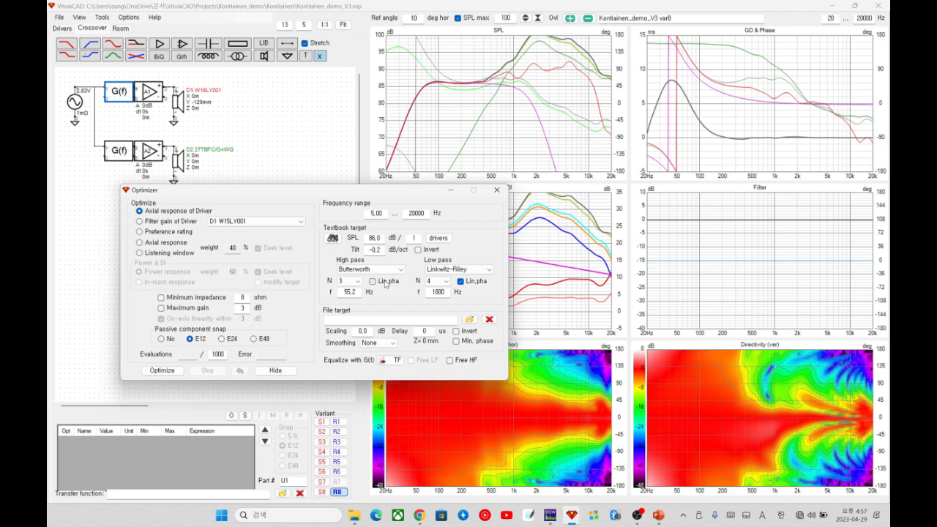
left_click(372, 281)
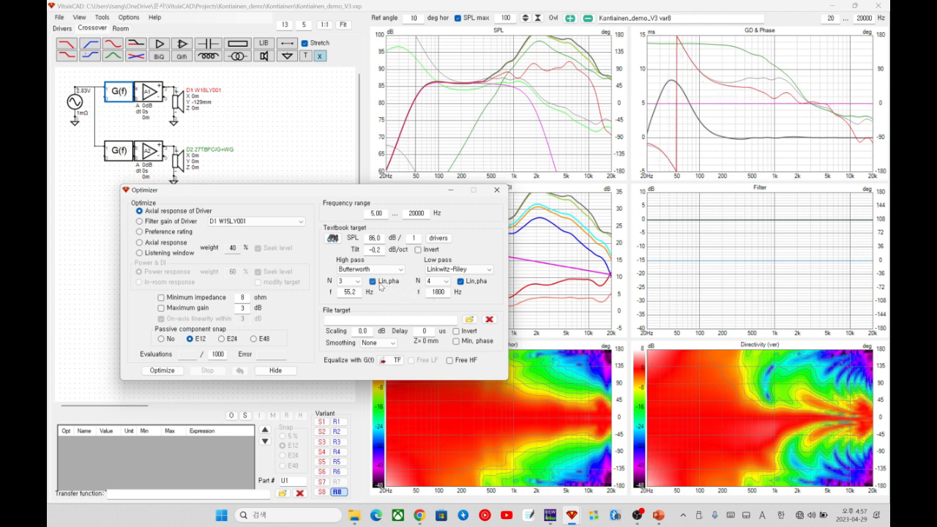
left_click(373, 281)
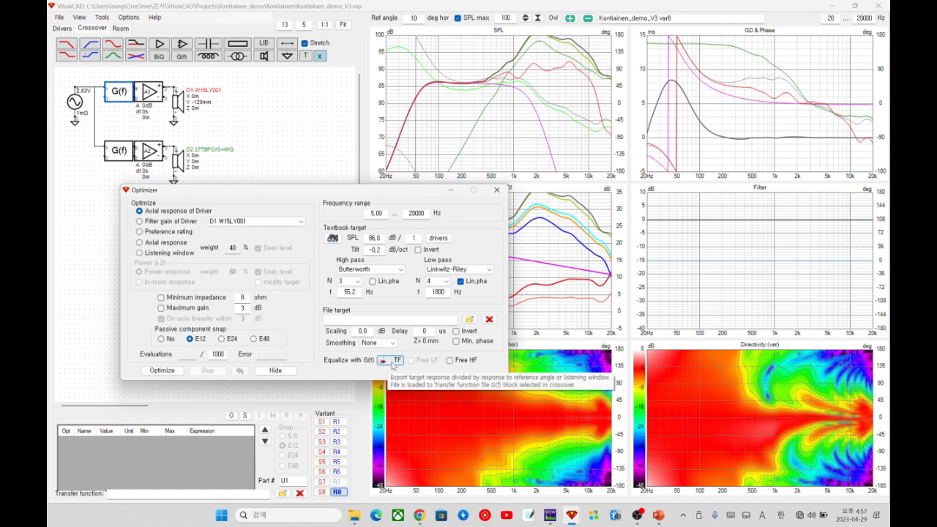
Export the equalizing transfer function to the woofer's G(f) block as W15LY001 FilterTF.txt, replacing the existing file
left_click(395, 360)
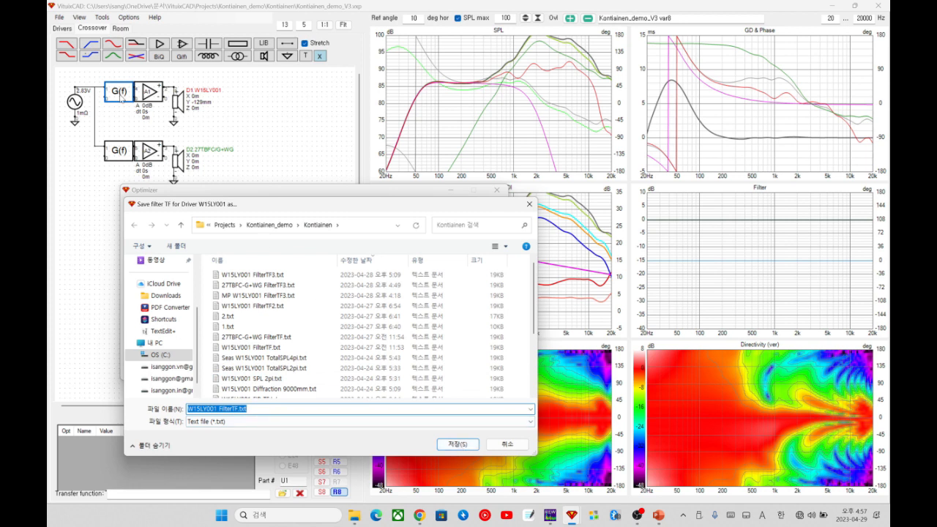
left_click(451, 446)
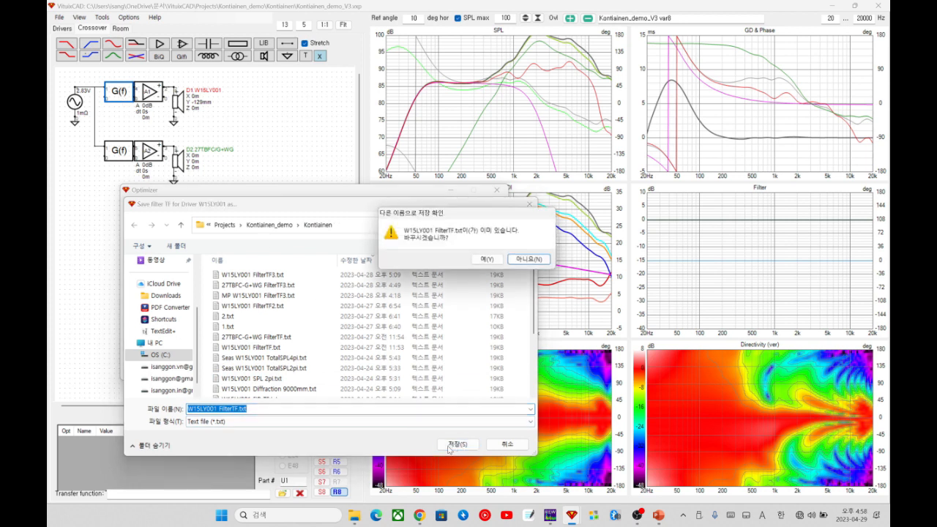
left_click(483, 260)
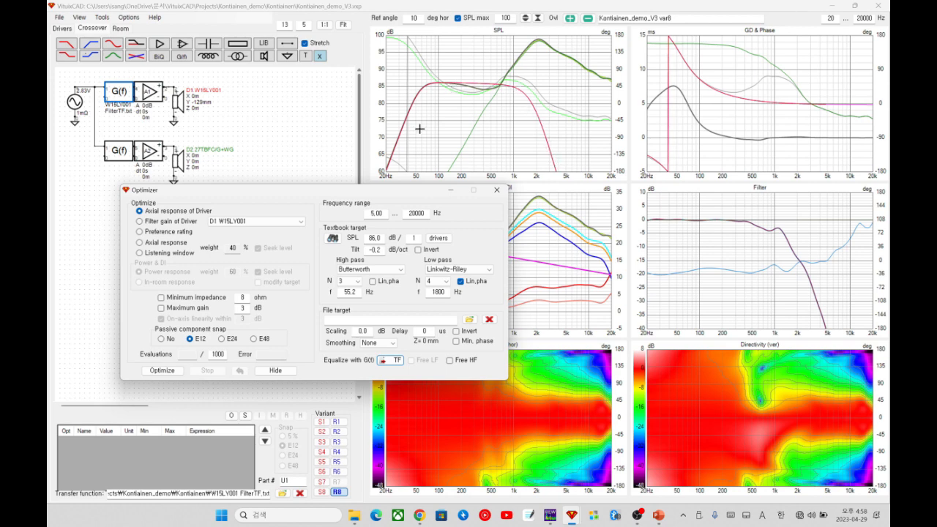
Switch the Optimizer to driver D2 27TBFC/G+WG and select the G(f) block feeding that driver
left_click_drag(294, 191, 283, 201)
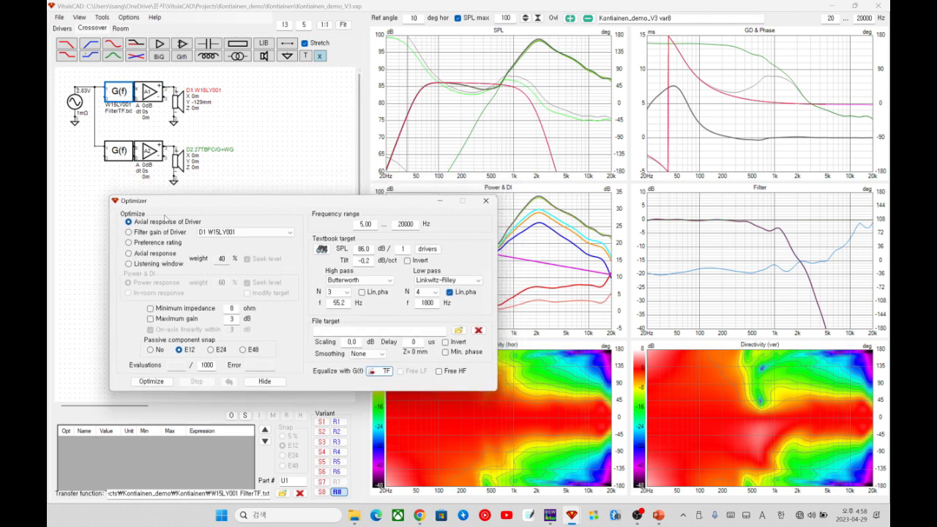
left_click(244, 232)
left_click(244, 246)
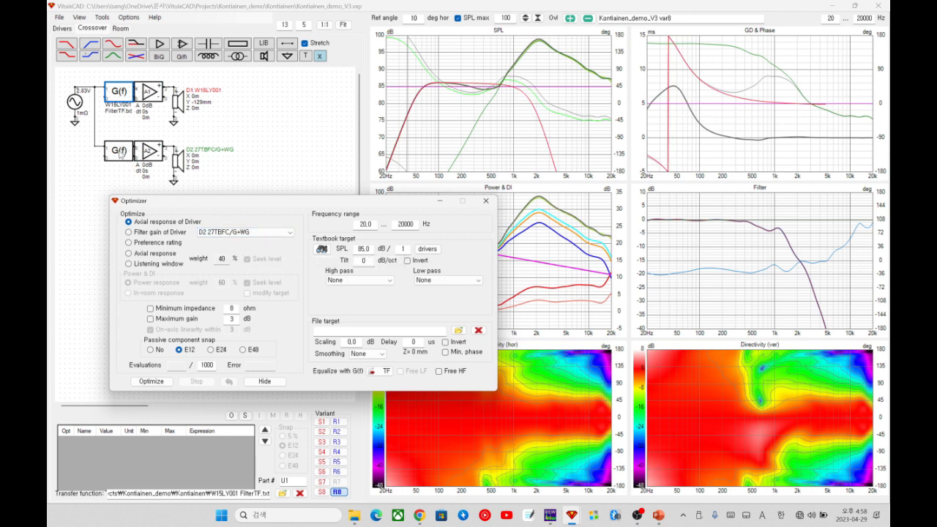
left_click(121, 153)
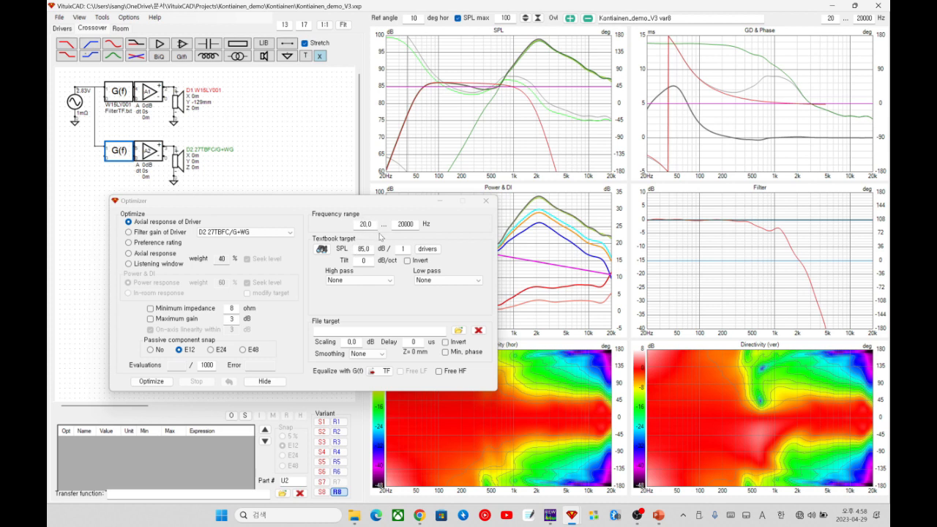
Set the tweeter's lower frequency limit to 100 Hz and its textbook target to 86 dB with a -0.2 dB/oct tilt
double_click(373, 225)
type("100")
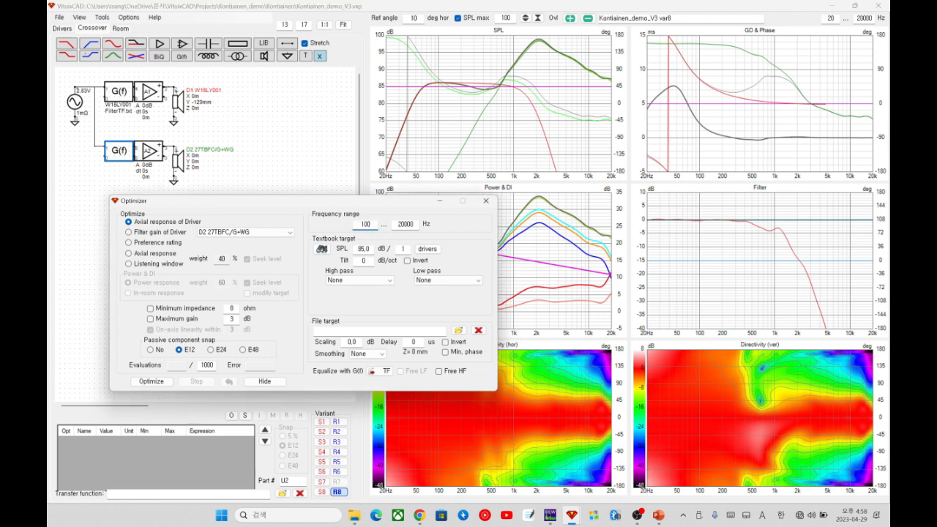
key("Return")
double_click(368, 249)
type("86")
double_click(363, 262)
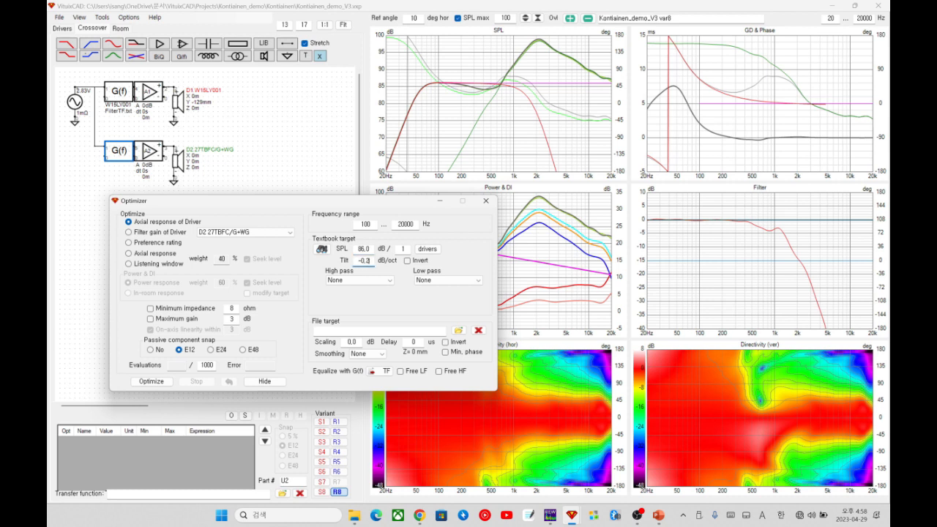
Give the tweeter target a linear-phase, fourth-order Linkwitz-Riley high pass at 1800 Hz
left_click(448, 281)
left_click(449, 283)
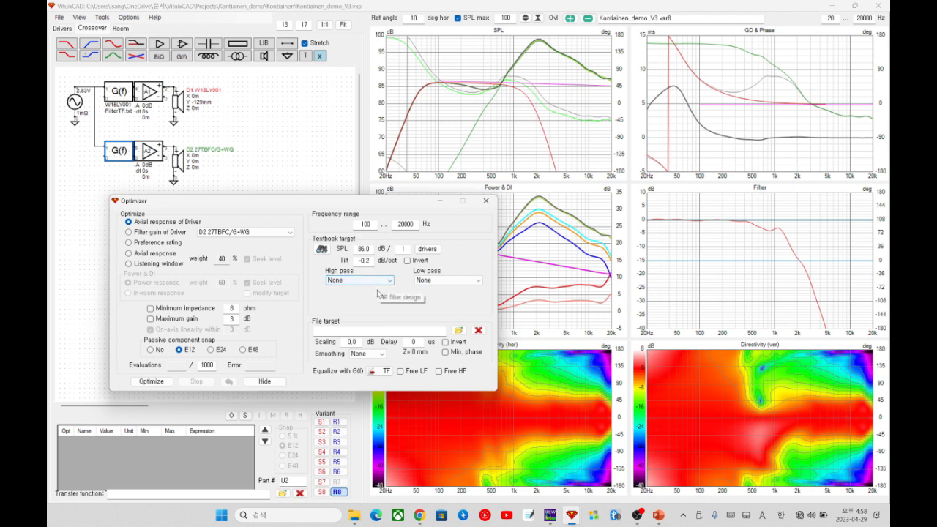
left_click(377, 286)
left_click(365, 301)
left_click(344, 292)
left_click(350, 311)
double_click(345, 304)
type("1800")
key("Return")
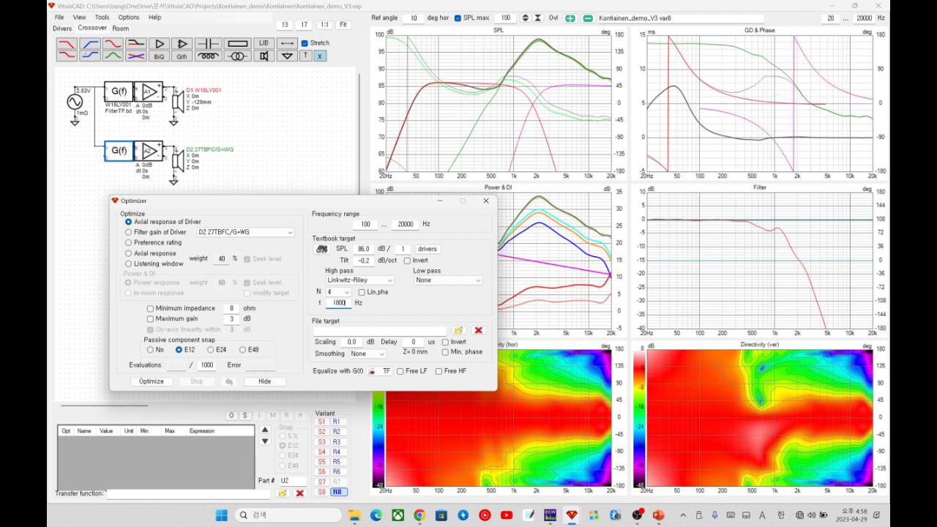
left_click(362, 292)
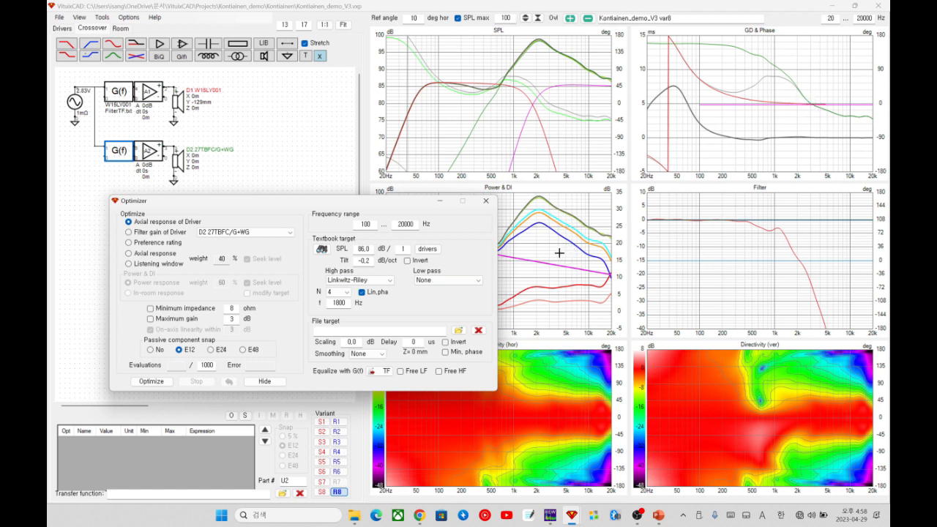
Export the tweeter's transfer function as 27TBFC-G+WG FilterTF.txt, replacing the existing file, and close the Optimizer
left_click(385, 372)
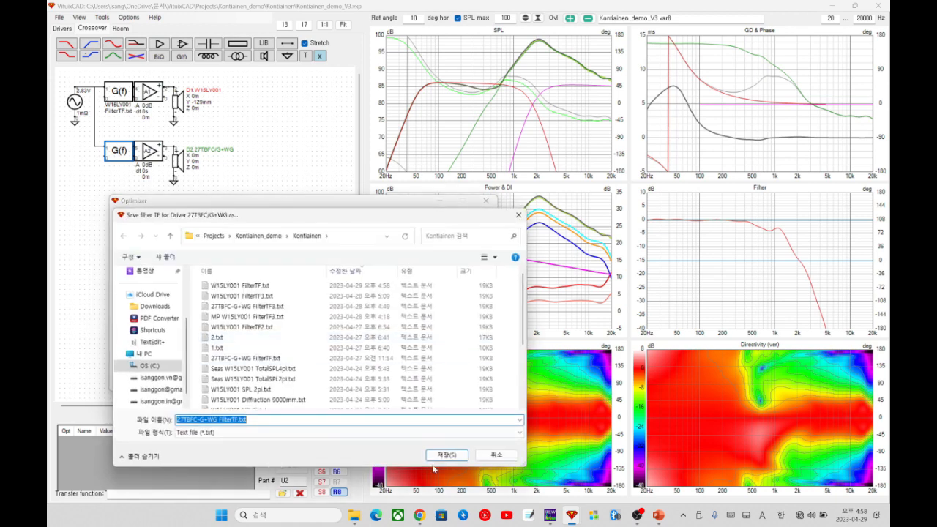
left_click(437, 456)
left_click(486, 260)
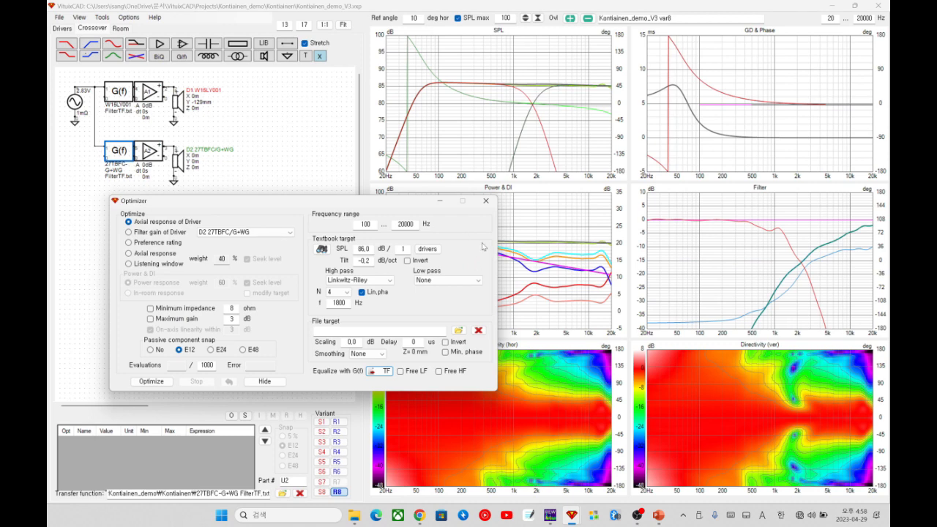
left_click(485, 200)
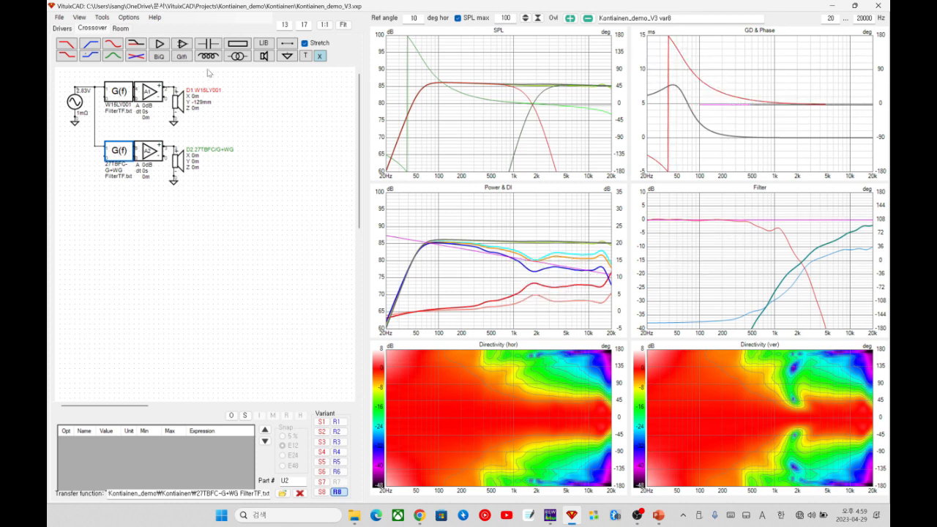
Set the response smoothing to None for both the 27TBFC/G+WG and the W15LY001 drivers
left_click(70, 30)
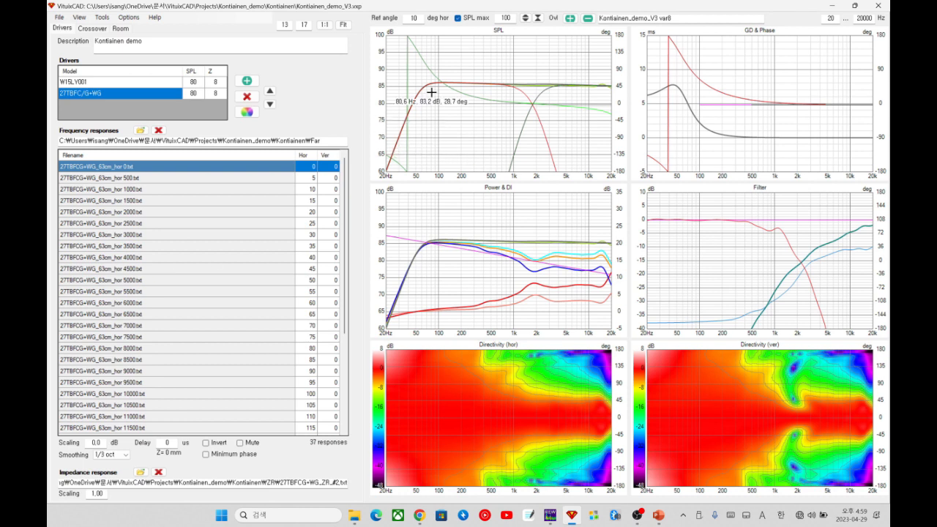
left_click(122, 458)
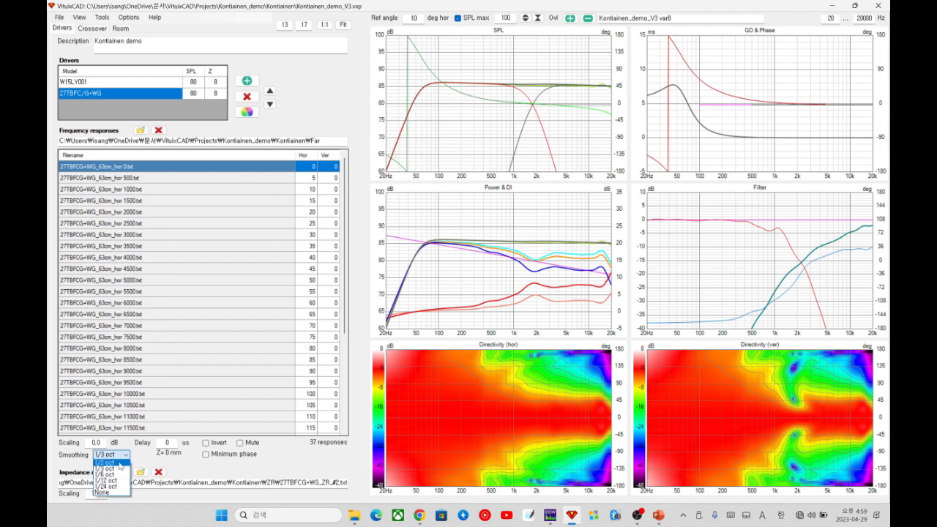
left_click(119, 494)
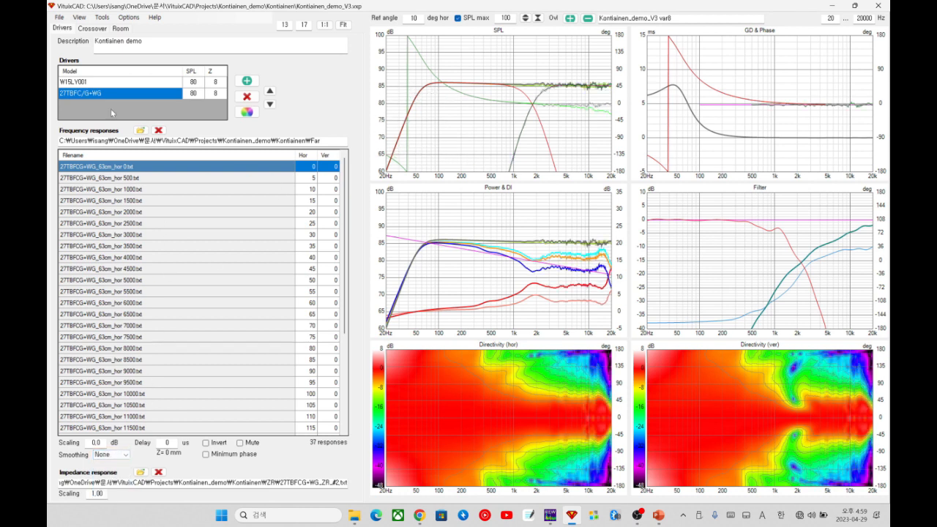
left_click(107, 85)
left_click(121, 457)
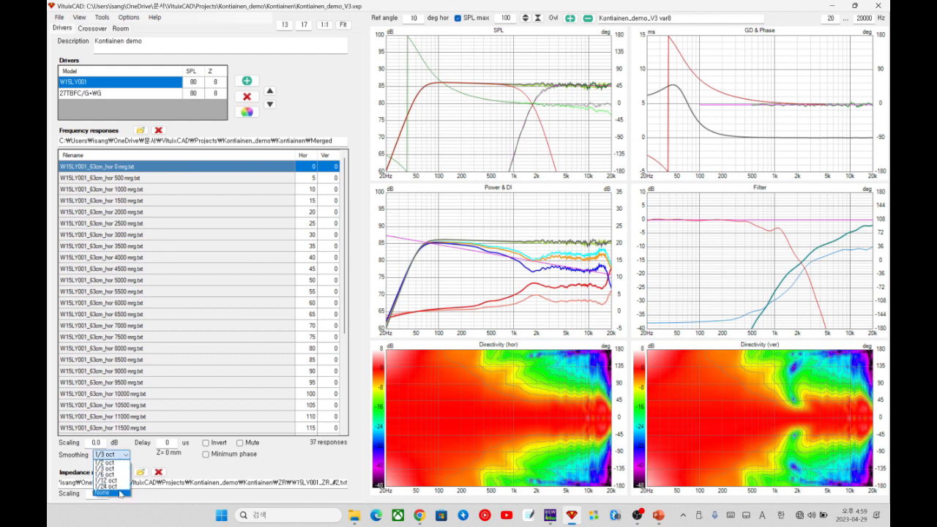
left_click(123, 496)
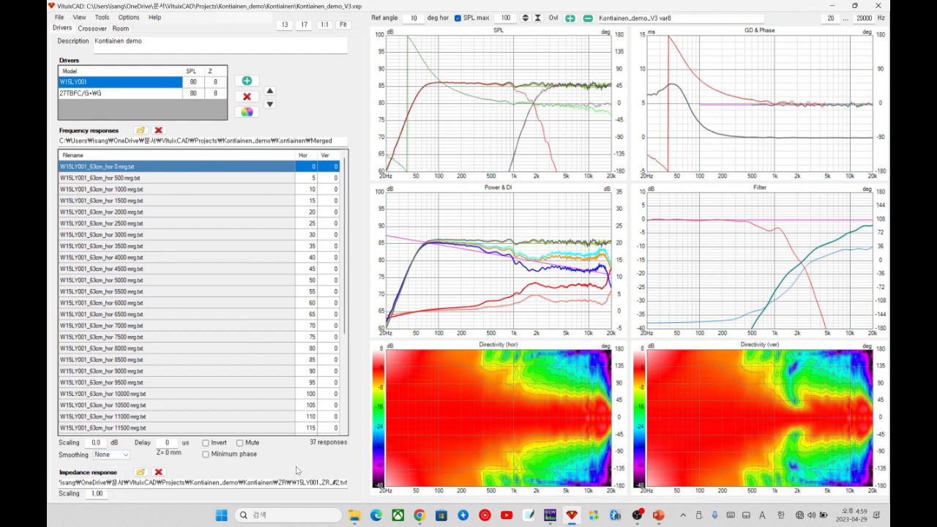
Compare the variant 8 crossover with the variant 6 crossover by recalling variant 6 and returning to variant 8
left_click(90, 28)
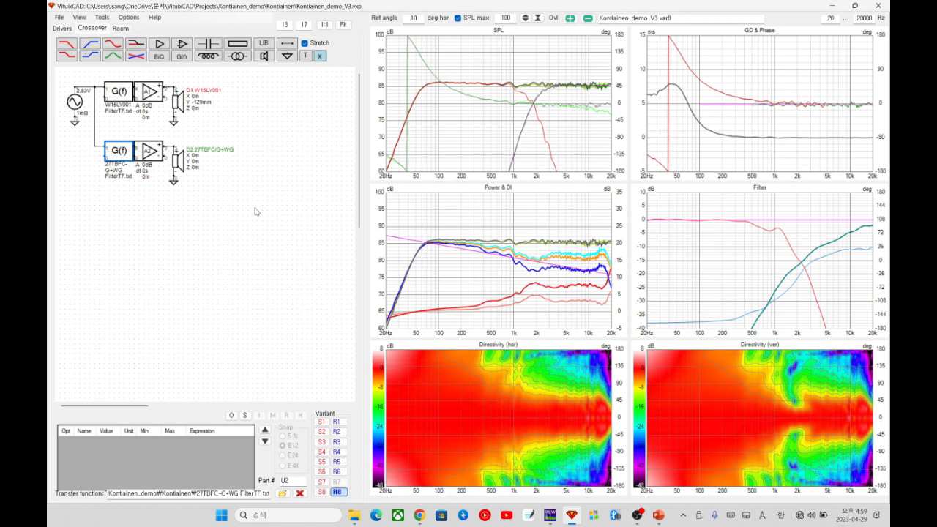
left_click(260, 238)
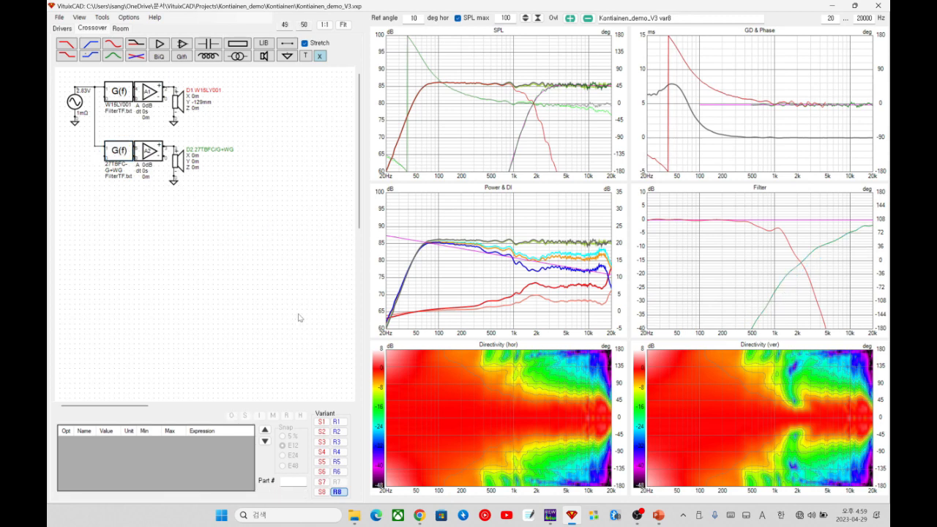
left_click(338, 472)
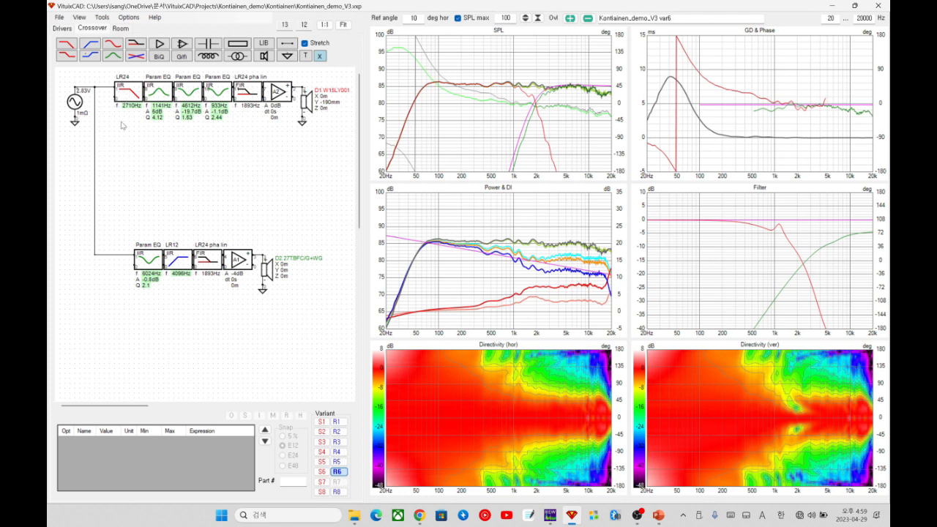
left_click(337, 491)
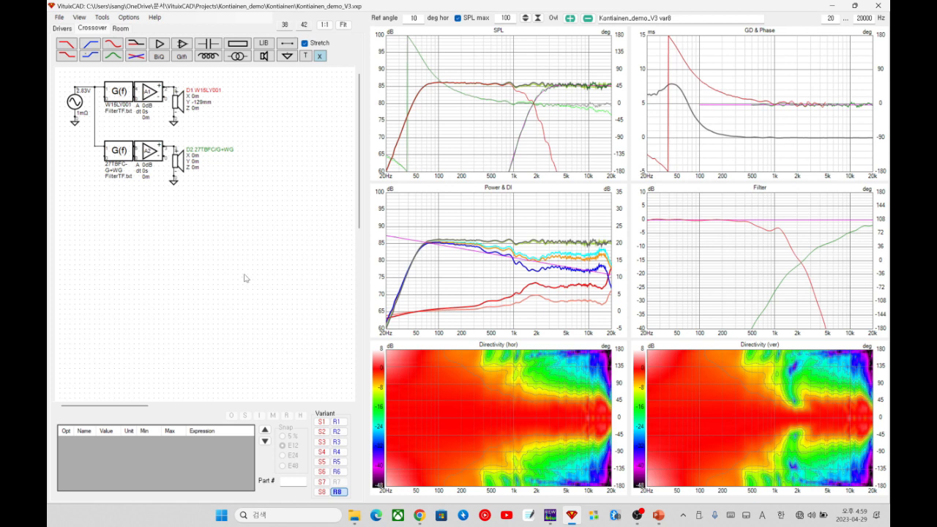
left_click_drag(247, 273, 103, 78)
View the total SPL impulse response with the time scale expanded around the main peak, and hide the step curve
left_click(79, 17)
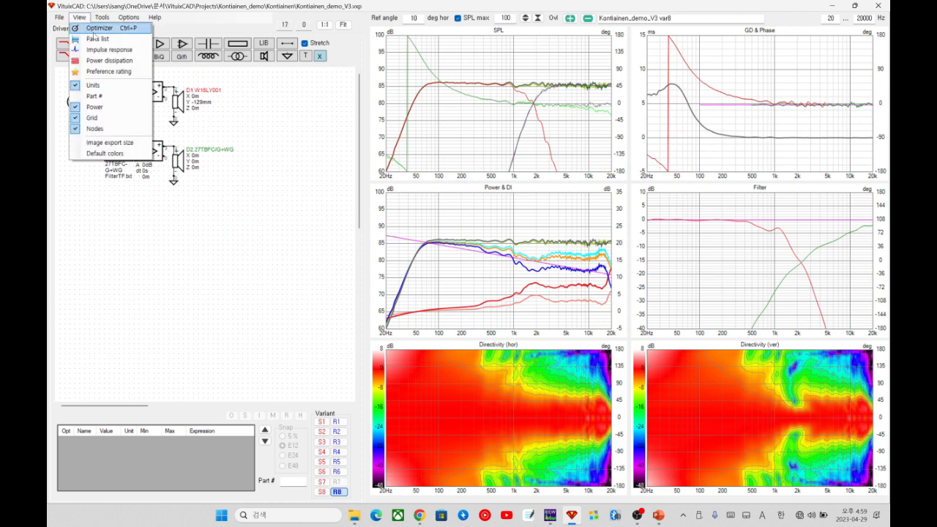
left_click(99, 50)
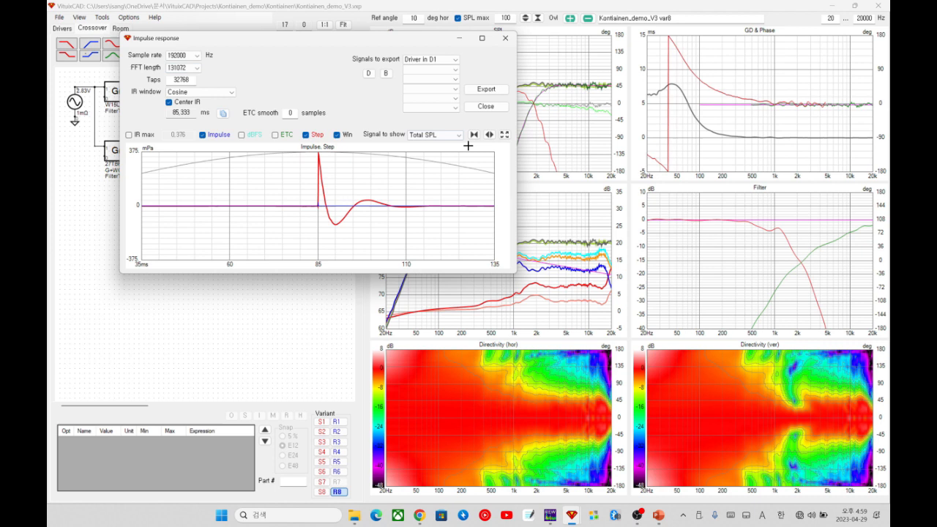
left_click(489, 135)
left_click(489, 134)
left_click(489, 135)
left_click(489, 135)
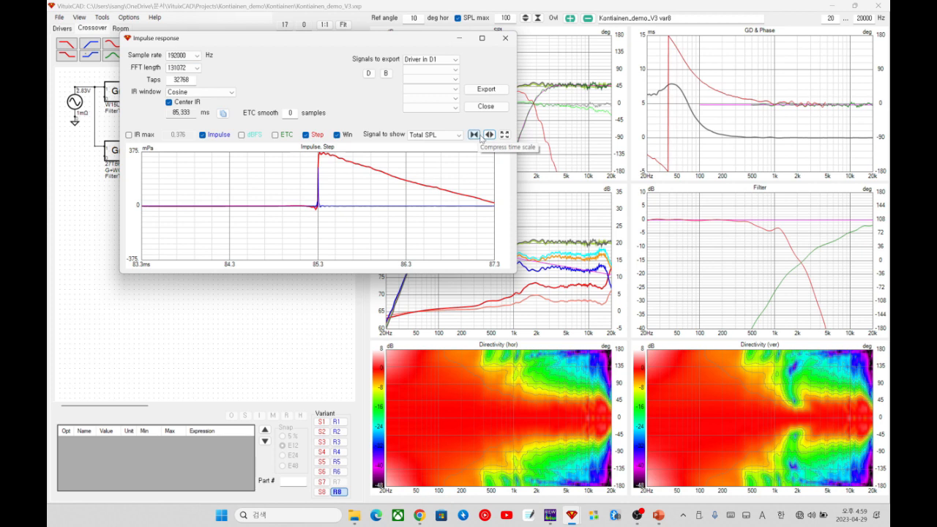
left_click(315, 136)
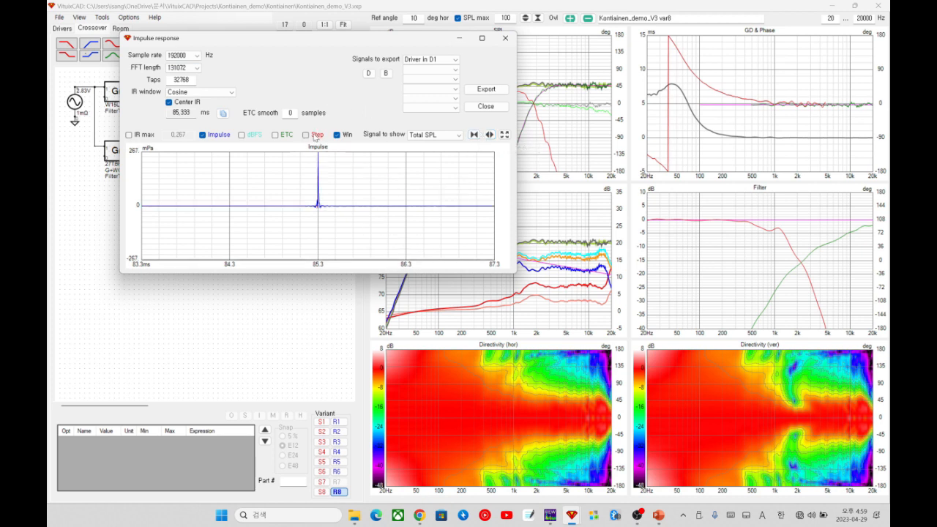
left_click(489, 135)
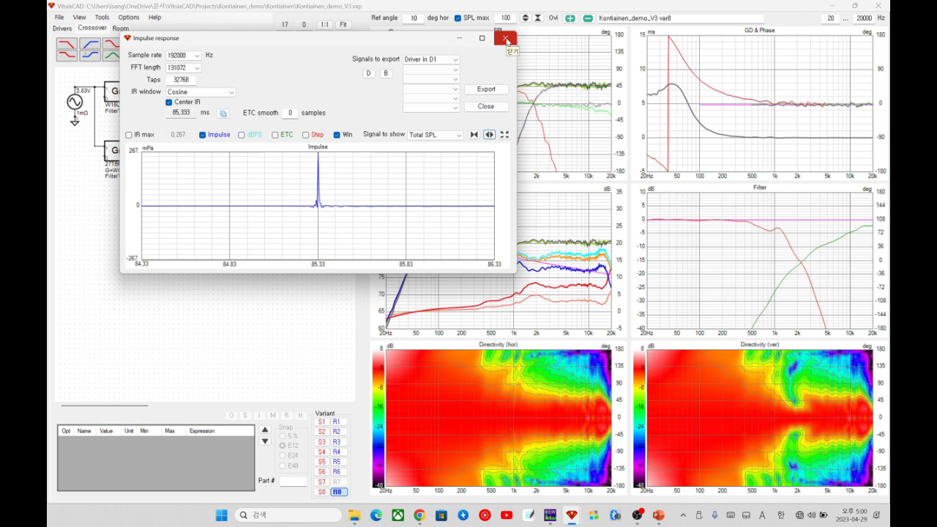
Show the step curve again, inspect it over a 35 to 135 ms time scale, and close the impulse response window
left_click(308, 135)
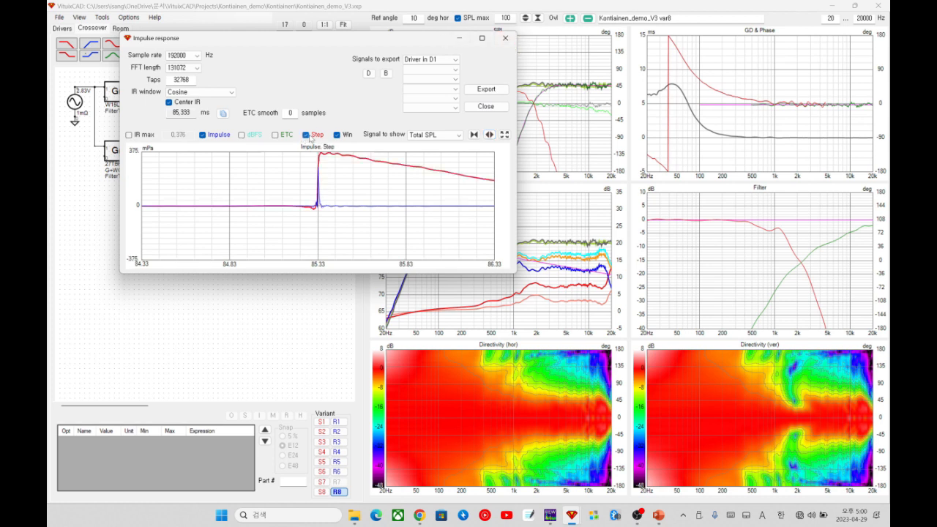
left_click(474, 135)
left_click(474, 135)
left_click(474, 135)
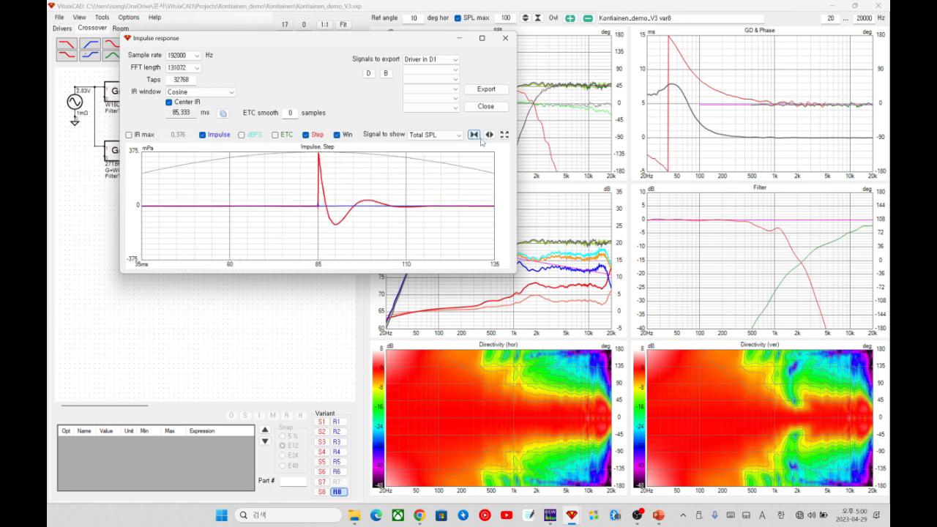
left_click(487, 136)
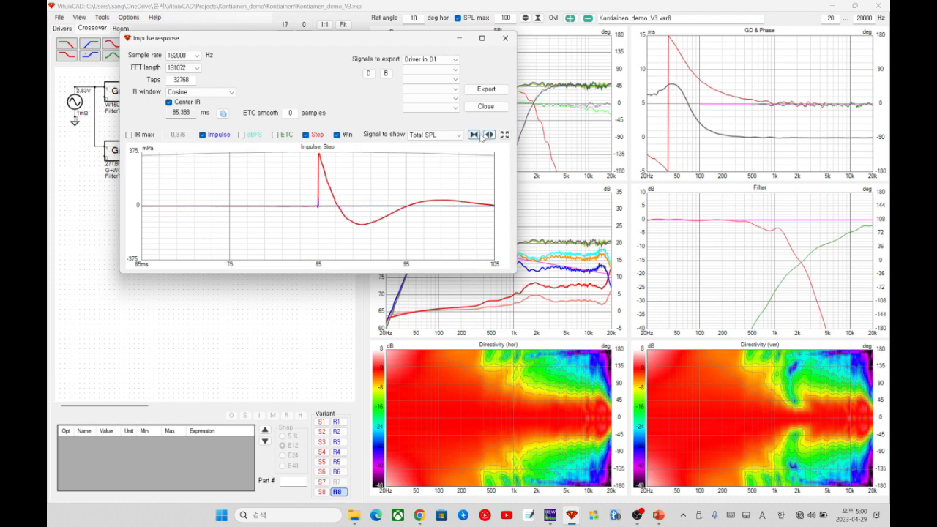
left_click(475, 135)
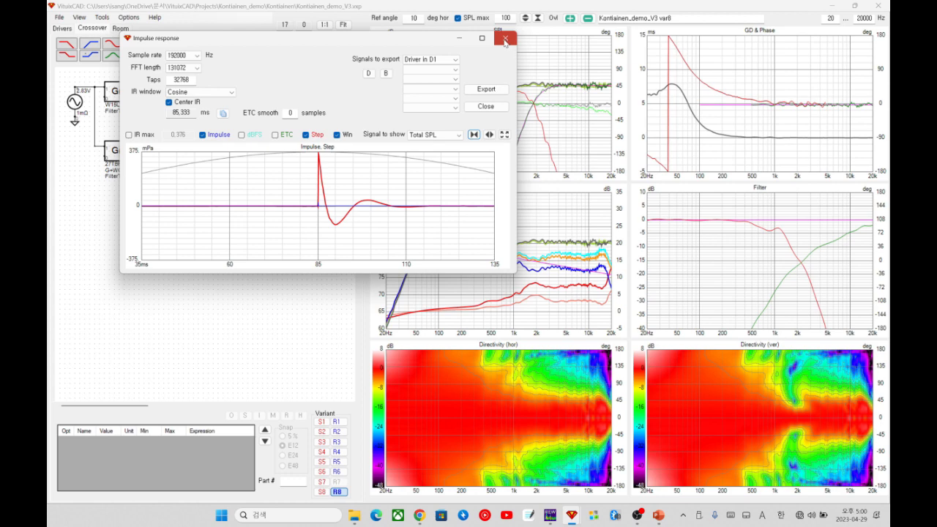
left_click(504, 38)
In the Optimizer, choose the axial response of driver W15LY001 and set its textbook target's high pass to None
left_click(119, 92)
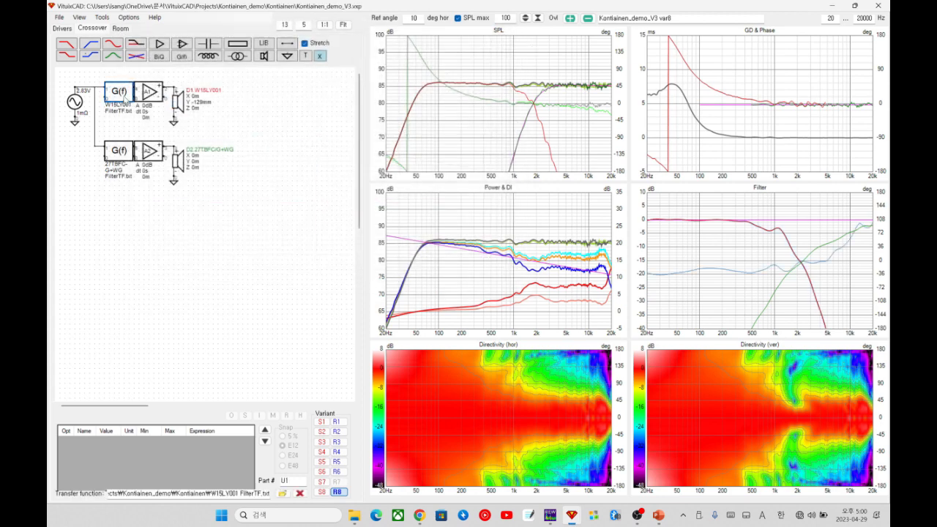
left_click(81, 17)
left_click(230, 131)
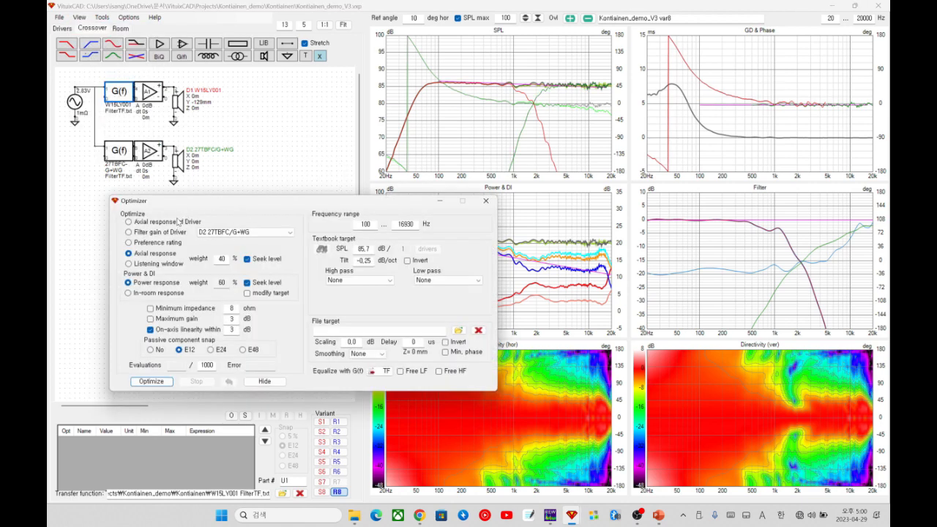
left_click(228, 233)
left_click(229, 243)
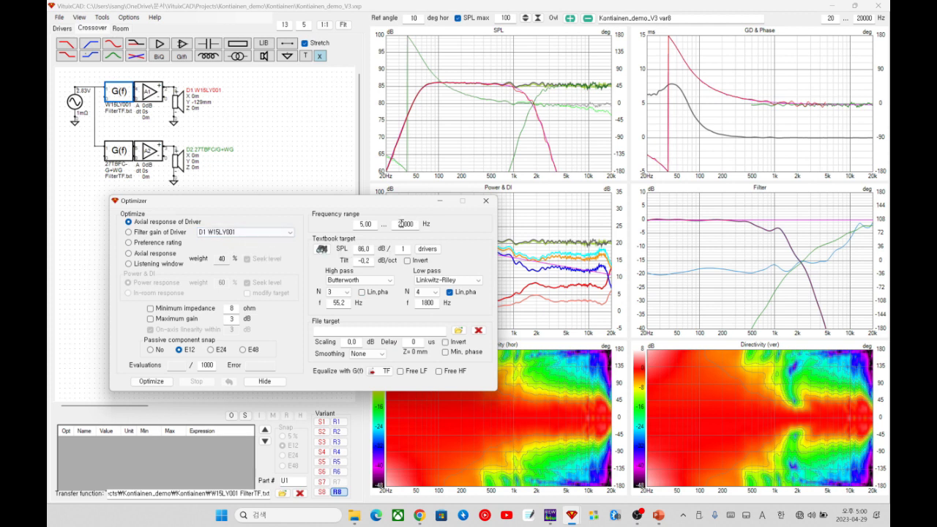
left_click(371, 294)
left_click(360, 280)
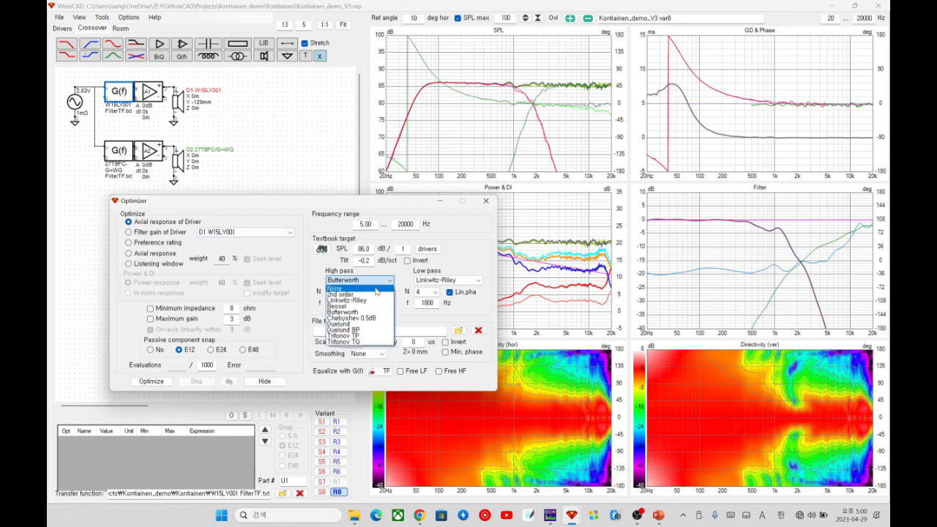
left_click(366, 290)
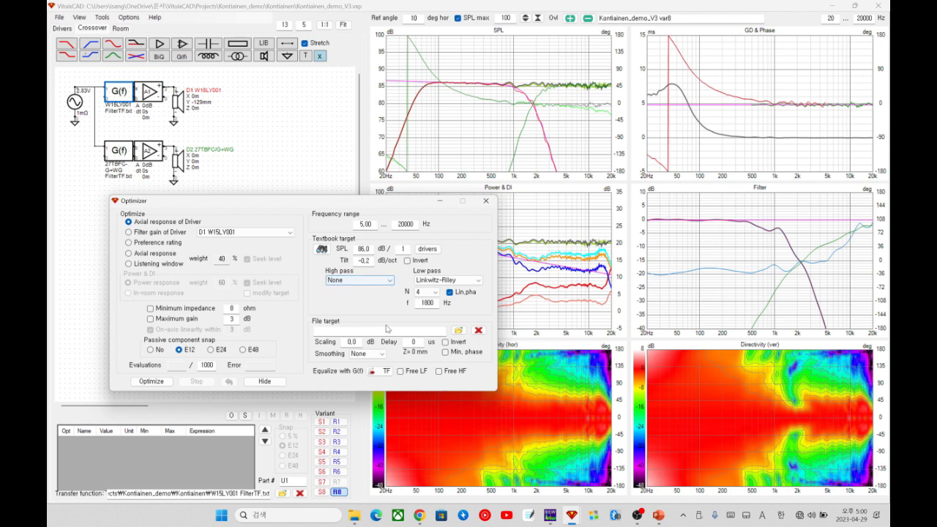
Export the woofer's transfer function without a high-pass target, overwriting W15LY001 FilterTF.txt, and close the Optimizer
left_click(385, 373)
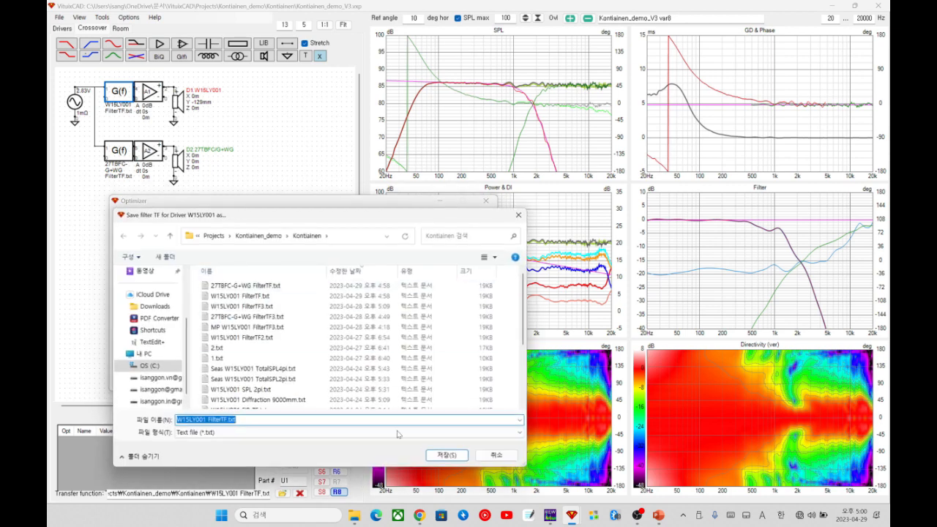
left_click(443, 455)
left_click(486, 259)
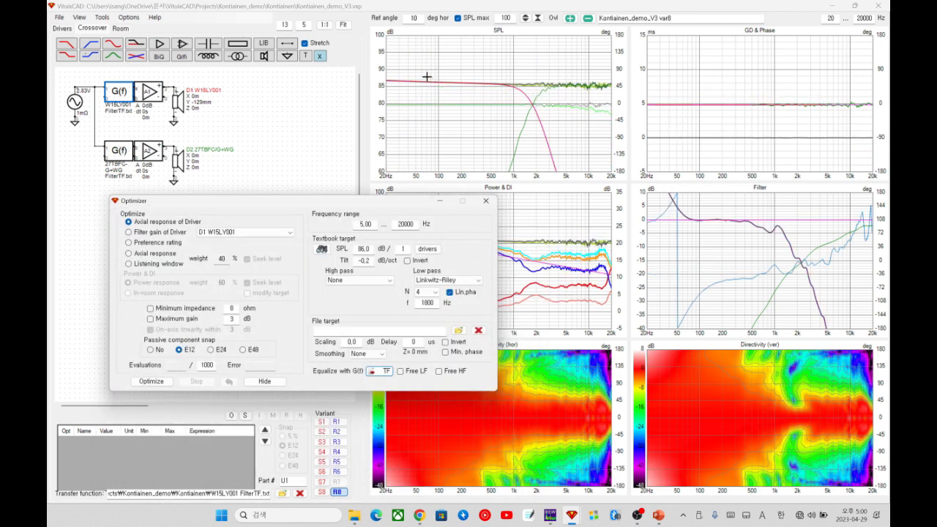
left_click(485, 200)
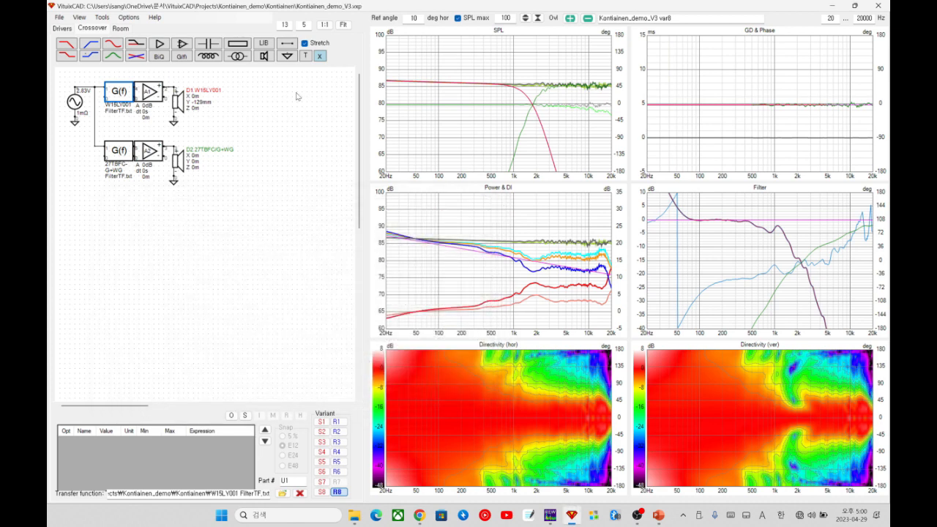
Examine the total impulse and step response without the woofer's high-pass target at several time scales, and close the window
left_click(79, 17)
left_click(96, 50)
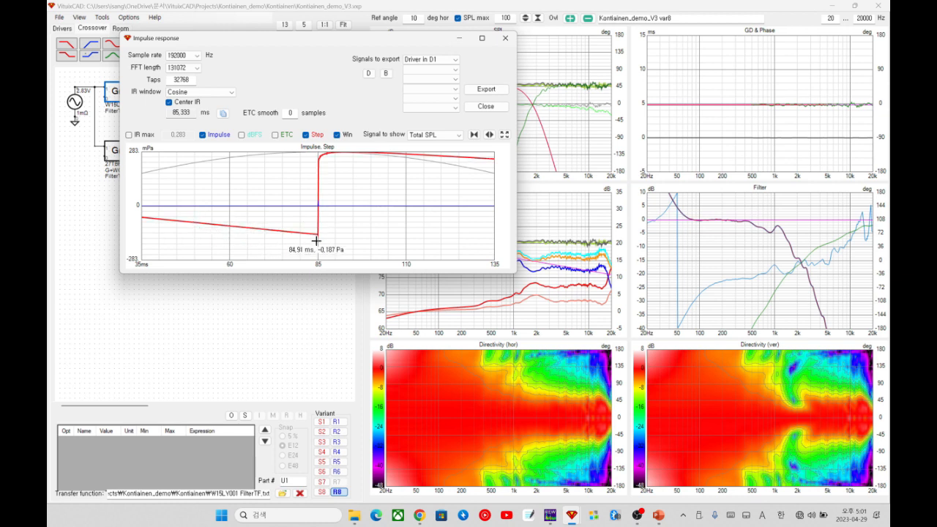
left_click(474, 135)
left_click(488, 135)
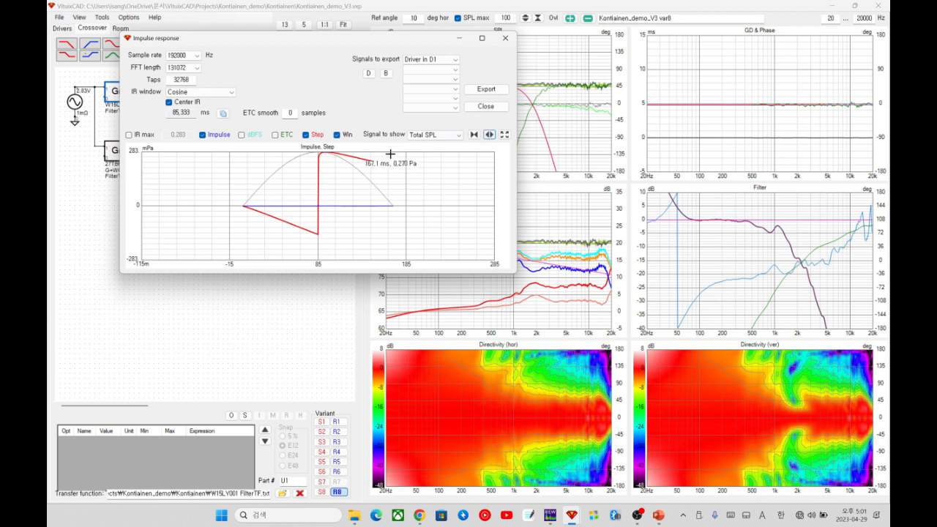
left_click(476, 135)
left_click(489, 135)
left_click(489, 134)
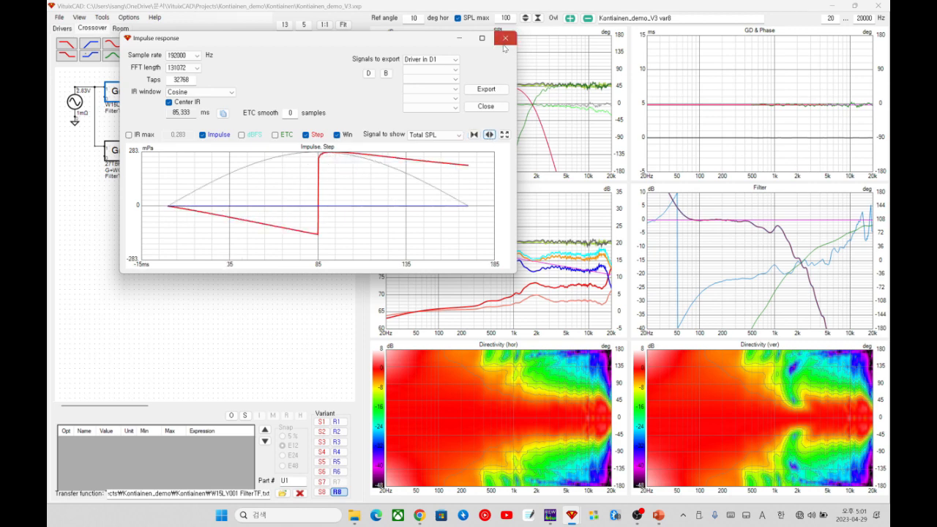
left_click(505, 42)
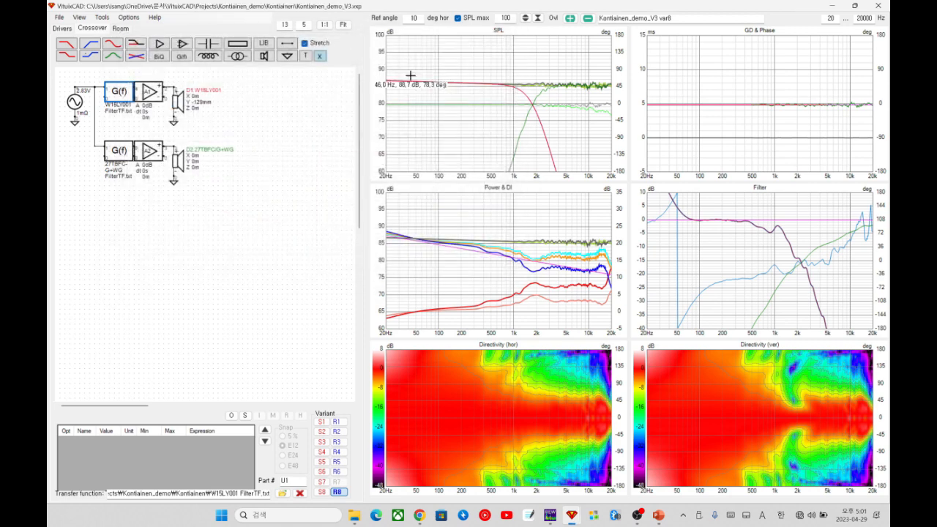
Reopen the Optimizer for W15LY001's axial response and set the textbook target's high pass back to Butterworth
left_click(80, 16)
left_click(89, 28)
left_click(178, 224)
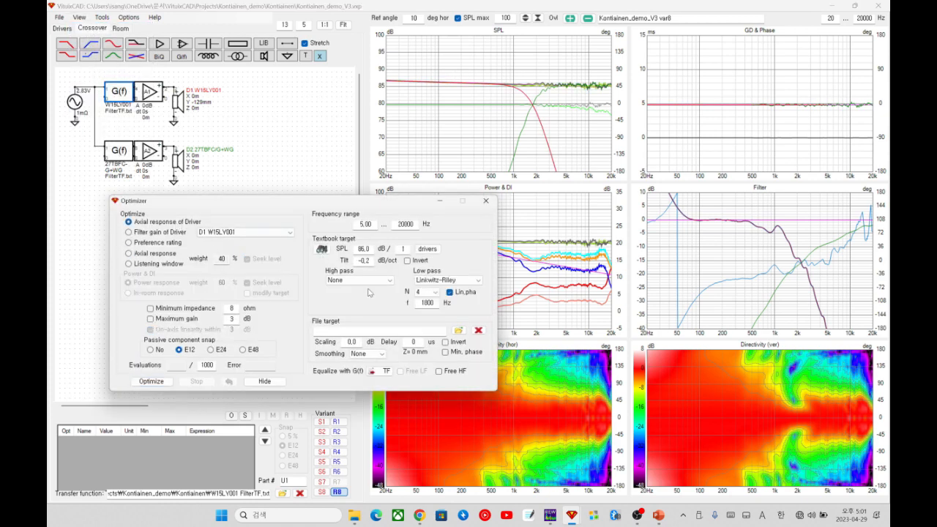
left_click(363, 281)
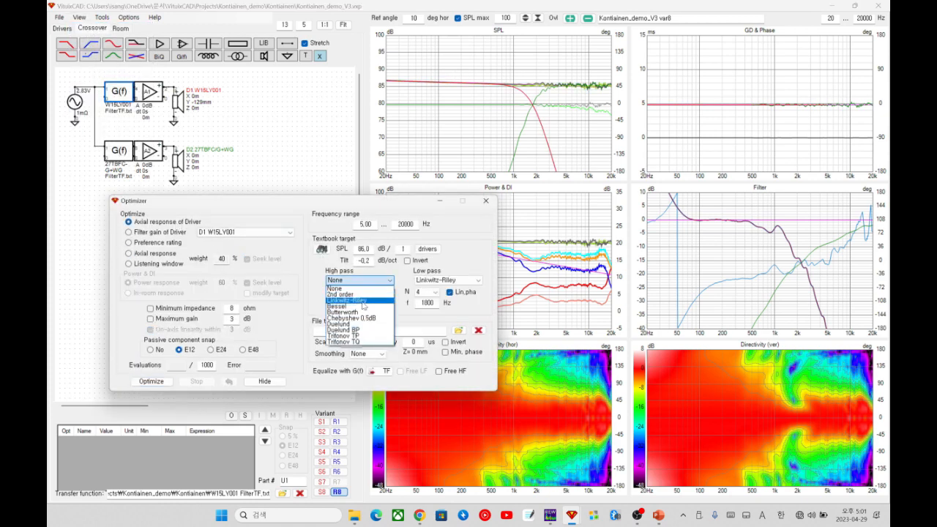
left_click(363, 312)
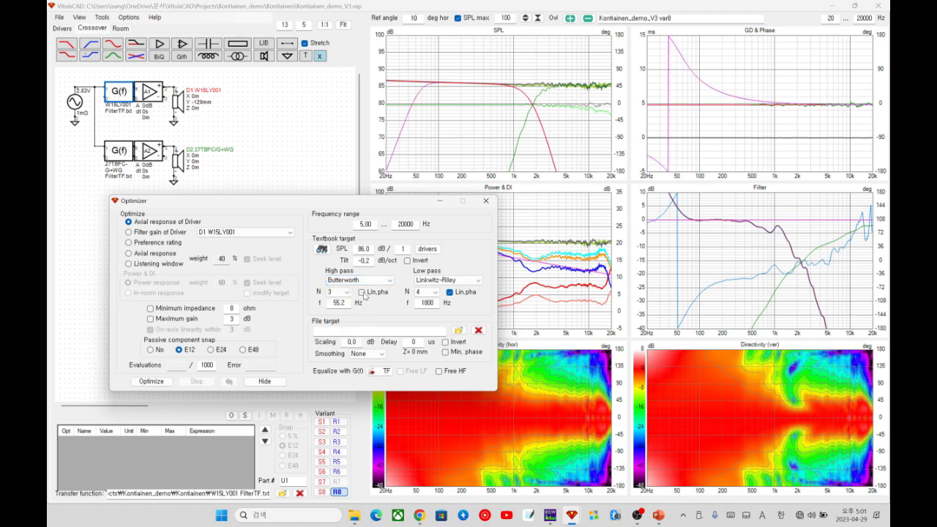
Export the woofer's transfer function with the Butterworth high pass, overwriting W15LY001 FilterTF.txt, close the Optimizer and clear the G(f) block selection
left_click(374, 371)
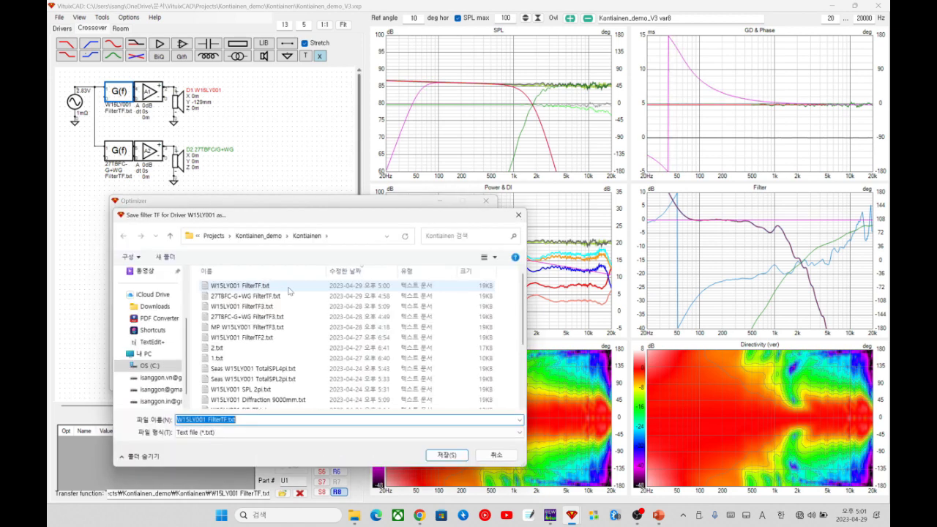
left_click(437, 454)
left_click(487, 259)
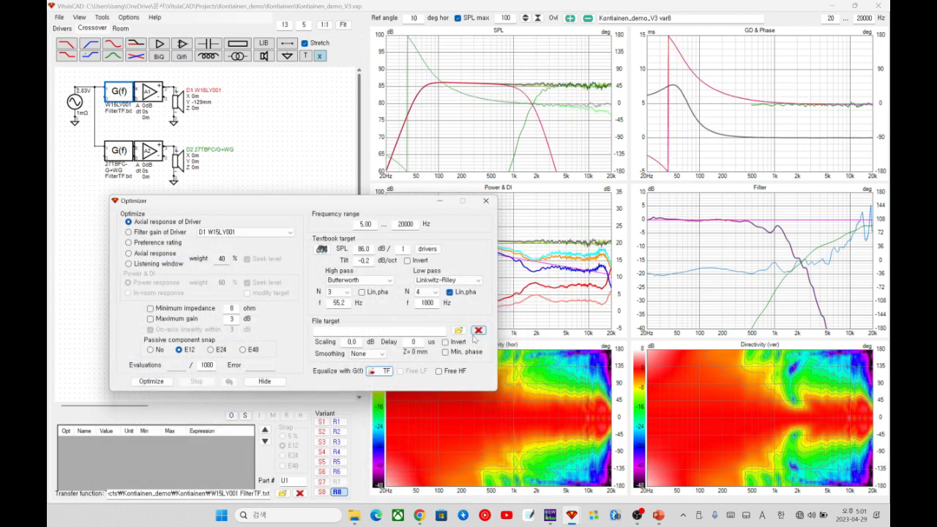
left_click(485, 201)
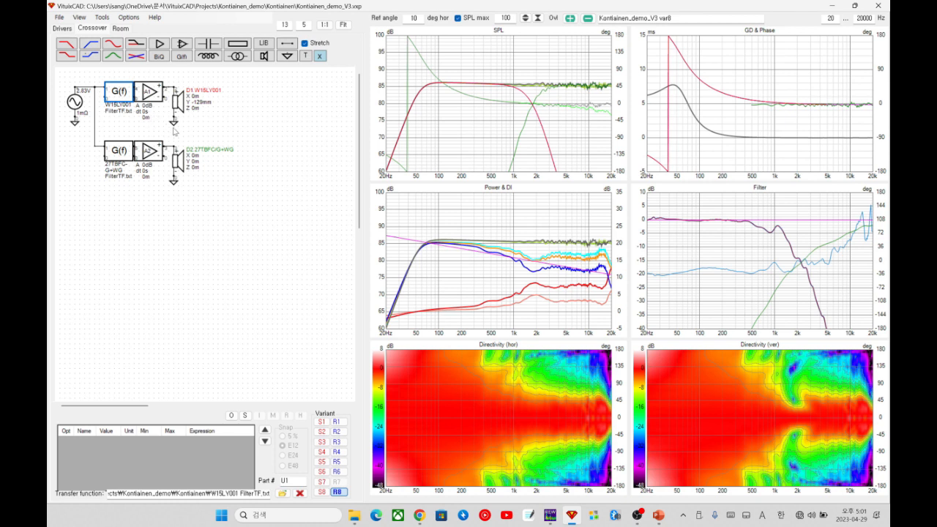
left_click(238, 208)
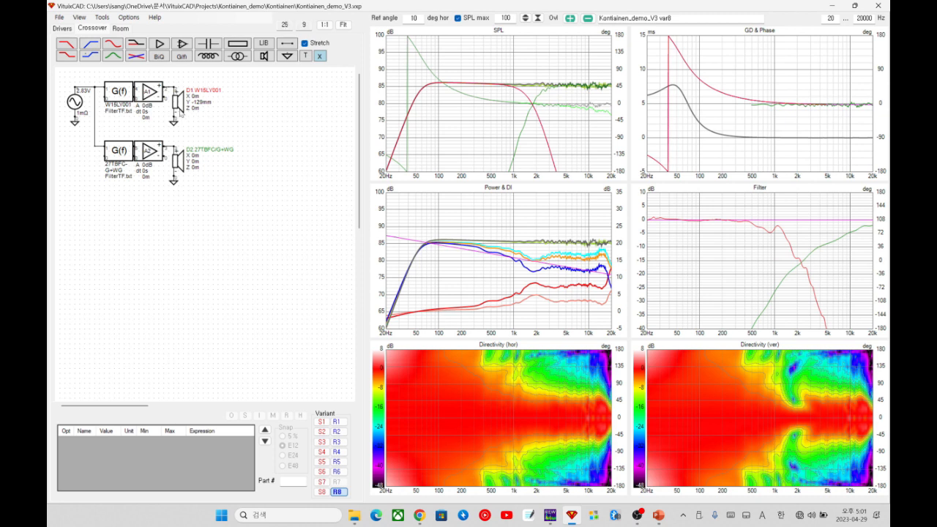
Select the W15LY001 driver, open the impulse response window and set the drivers in D1 and D2 as the signals to export
left_click(181, 111)
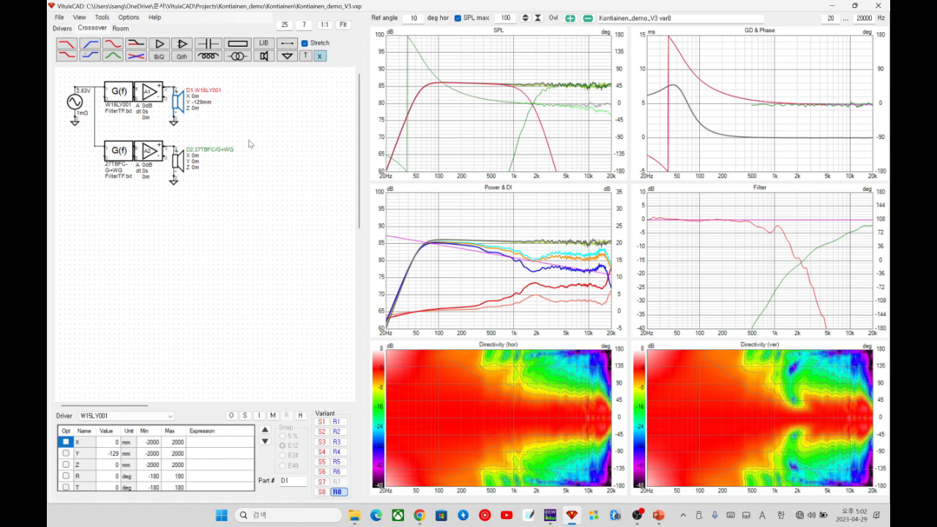
left_click(79, 18)
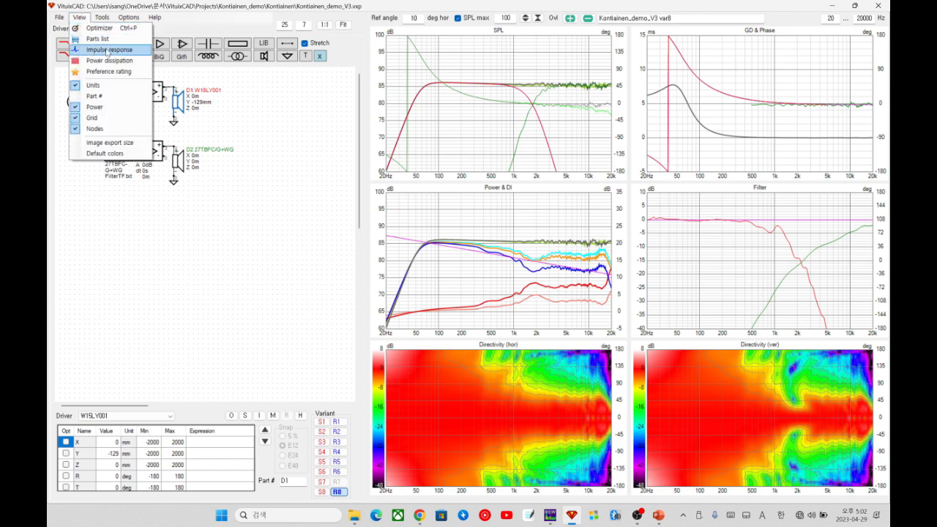
left_click(107, 51)
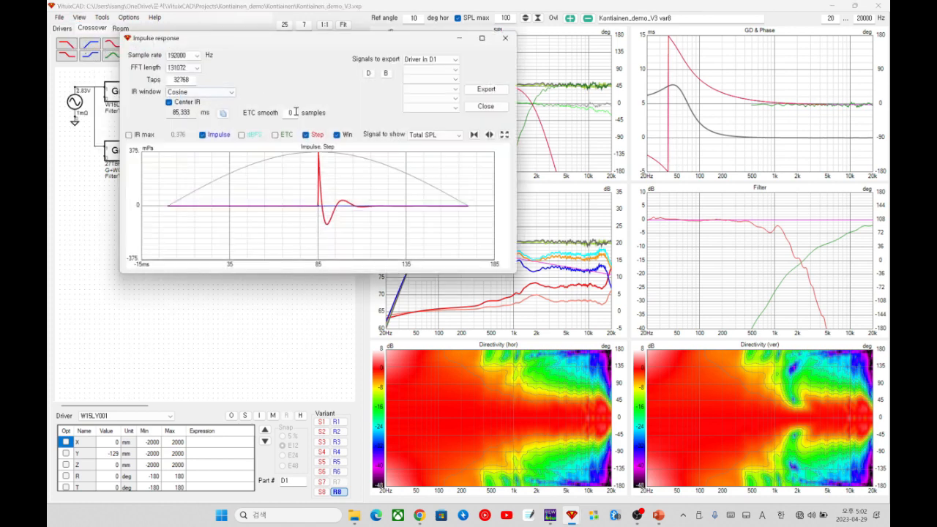
left_click(369, 74)
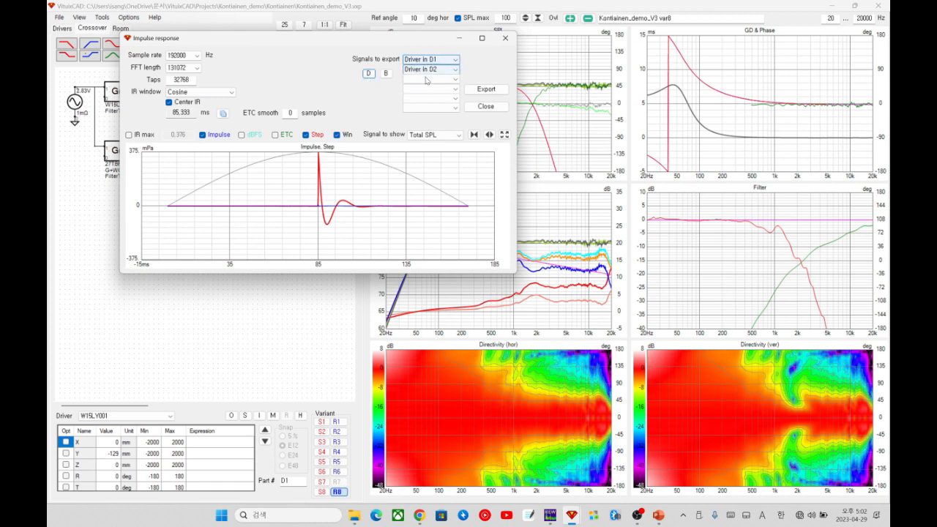
left_click(479, 91)
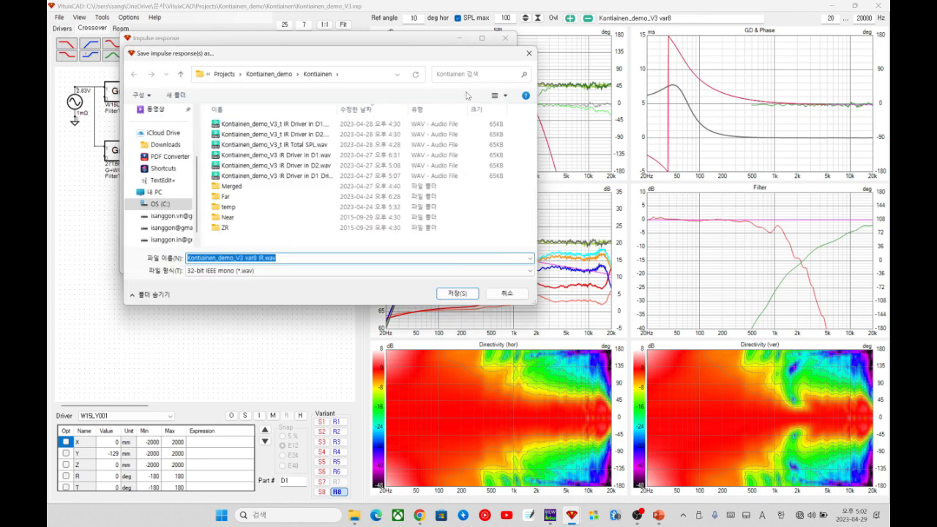
left_click(528, 55)
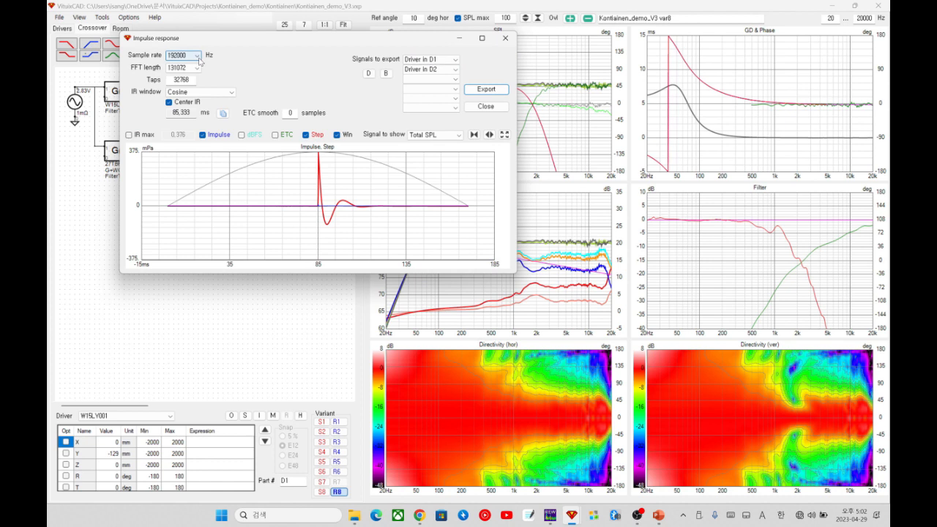
Set the impulse response sample rate to 96000 Hz and the number of taps to 8192
left_click(197, 57)
left_click(189, 75)
left_click(192, 69)
left_click(193, 80)
left_click(194, 80)
scroll(190, 82, "down", 4)
scroll(186, 83, "up", 1)
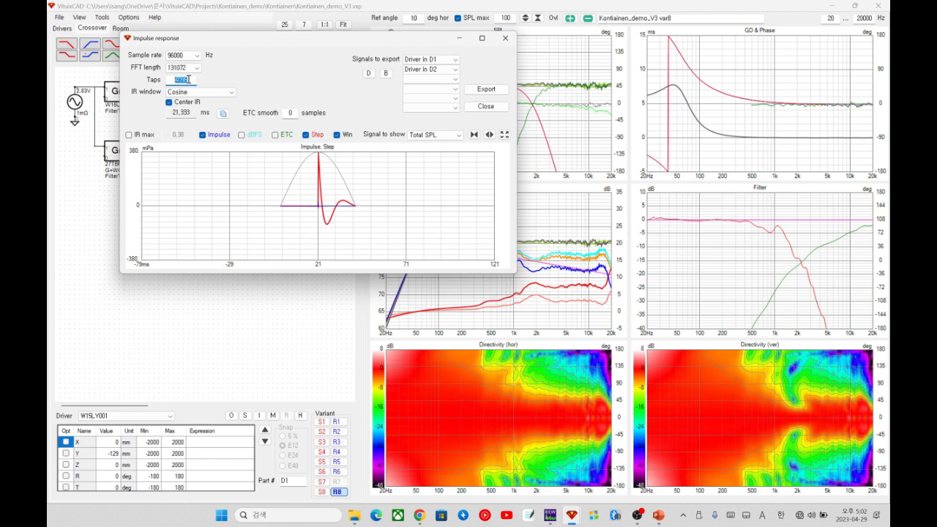
scroll(188, 79, "up", 1)
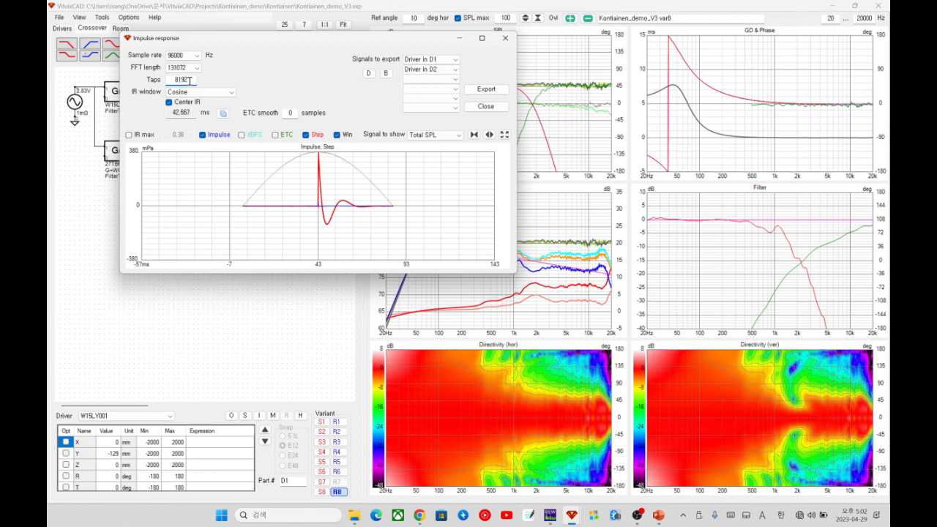
scroll(189, 81, "up", 1)
scroll(190, 81, "down", 1)
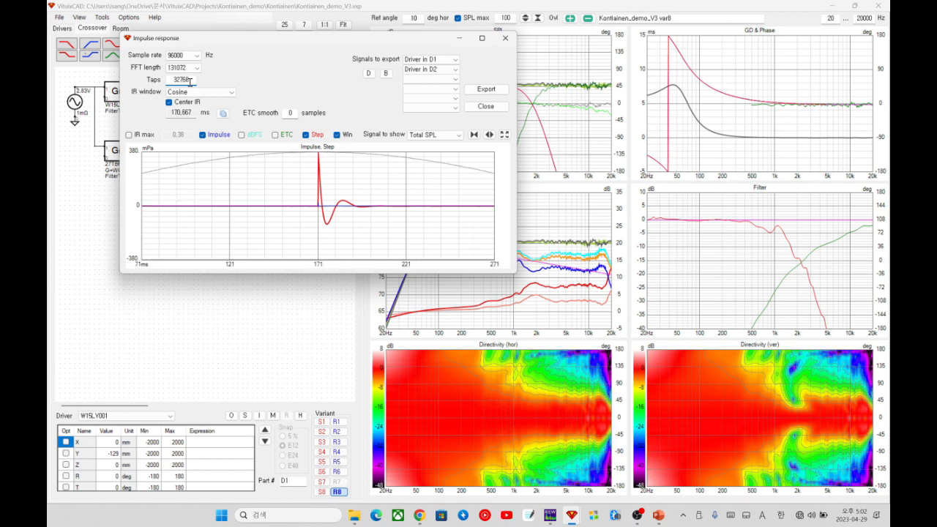
scroll(190, 83, "down", 1)
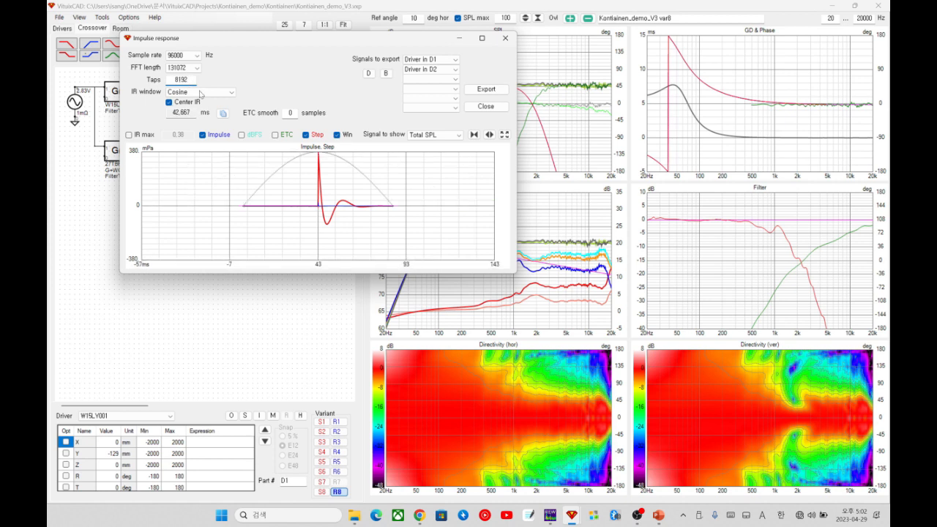
Check the IR window types, keeping Cosine, and try the plot without the impulse curve and without IR centering before restoring both
left_click(188, 94)
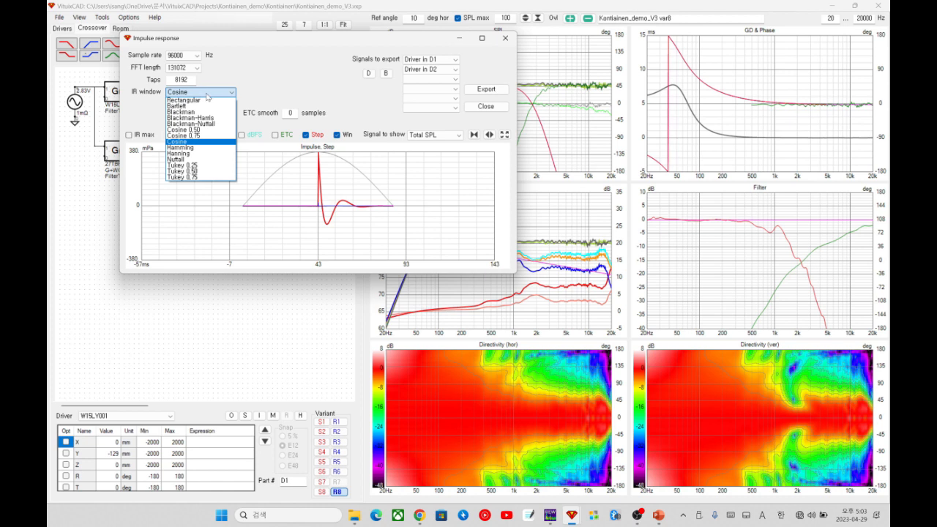
left_click(199, 142)
left_click(203, 135)
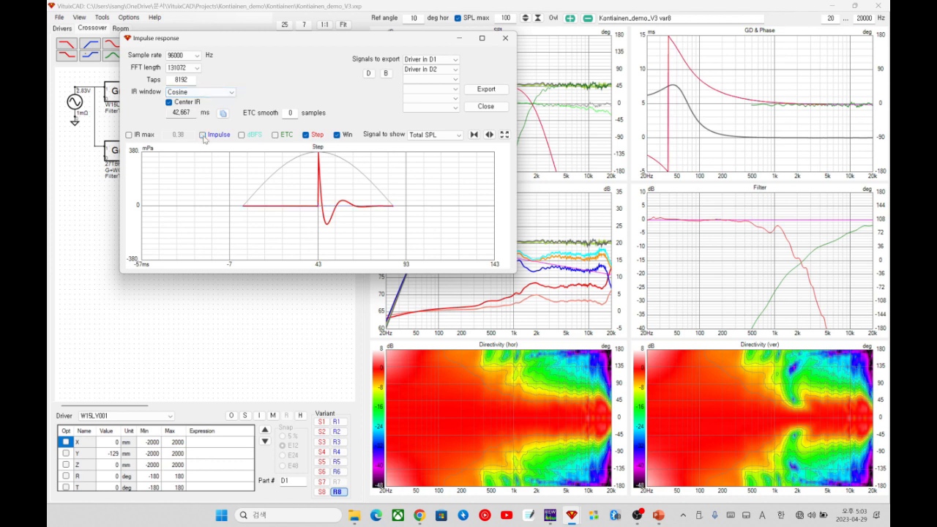
left_click(203, 135)
left_click(179, 103)
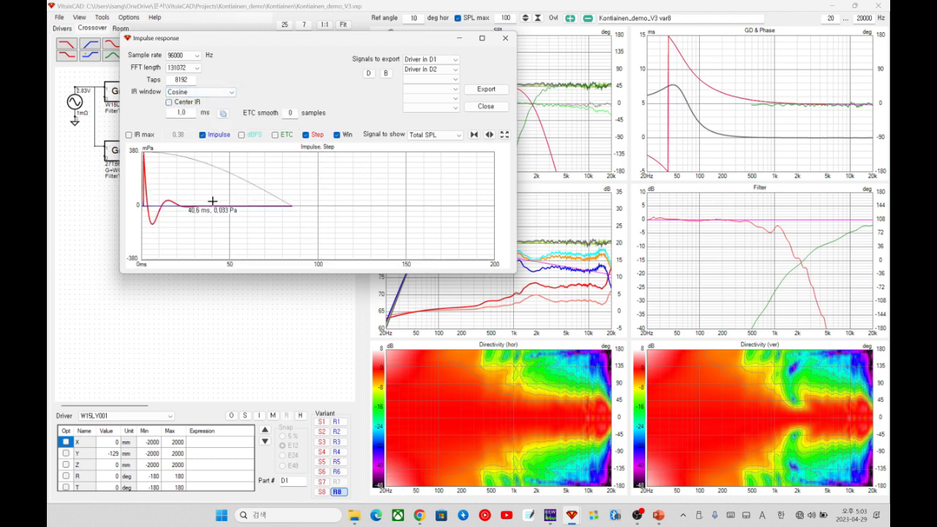
left_click(191, 113)
left_click(174, 103)
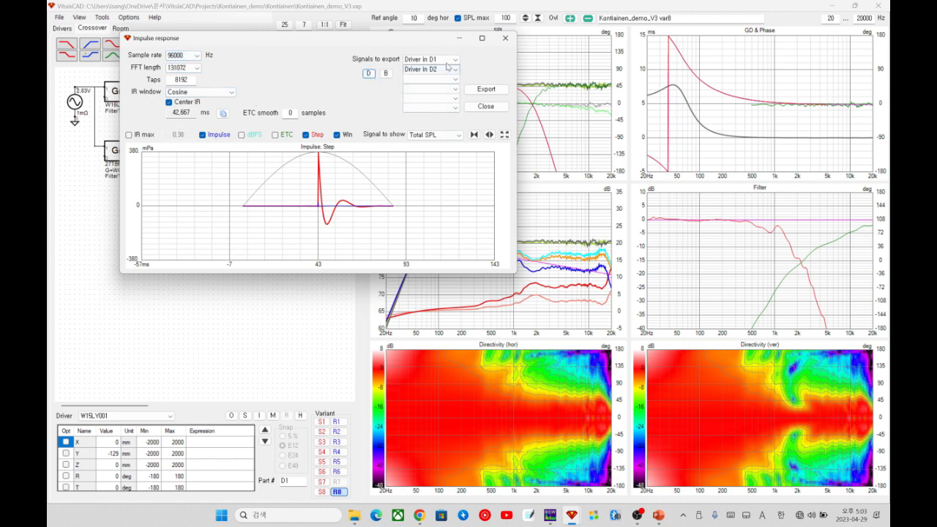
Export both drivers' impulse responses as 32-bit IEEE mono WAV files named Kontiainen_demo_V3 var8 IR.wav and close the impulse response window
left_click(481, 89)
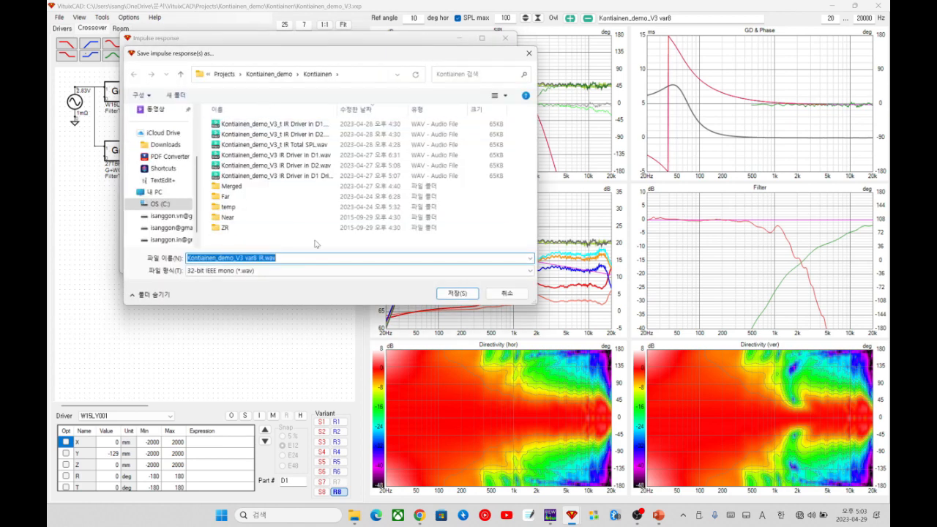
left_click(470, 293)
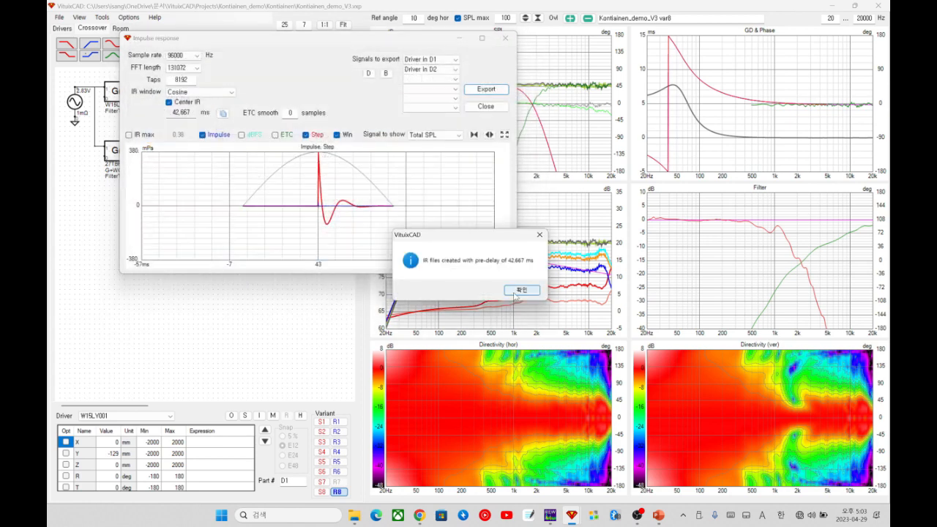
left_click(517, 292)
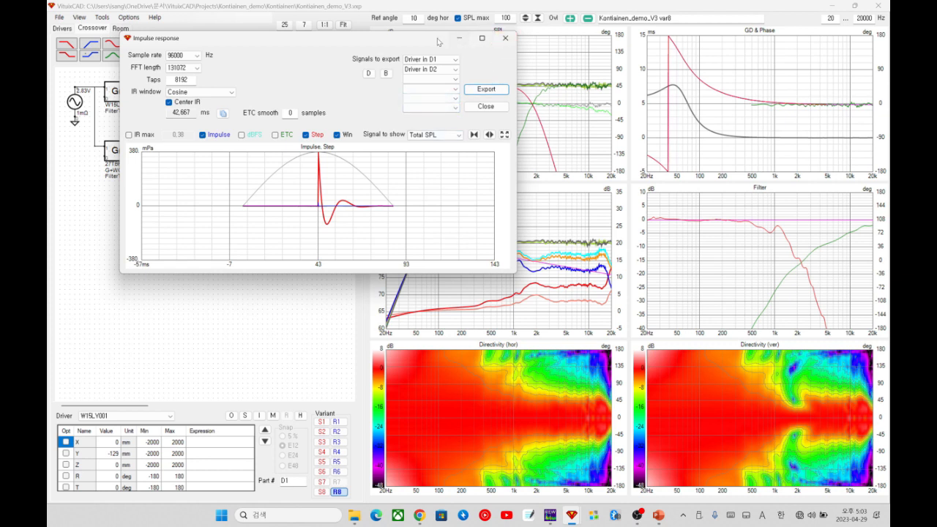
left_click_drag(429, 40, 427, 55)
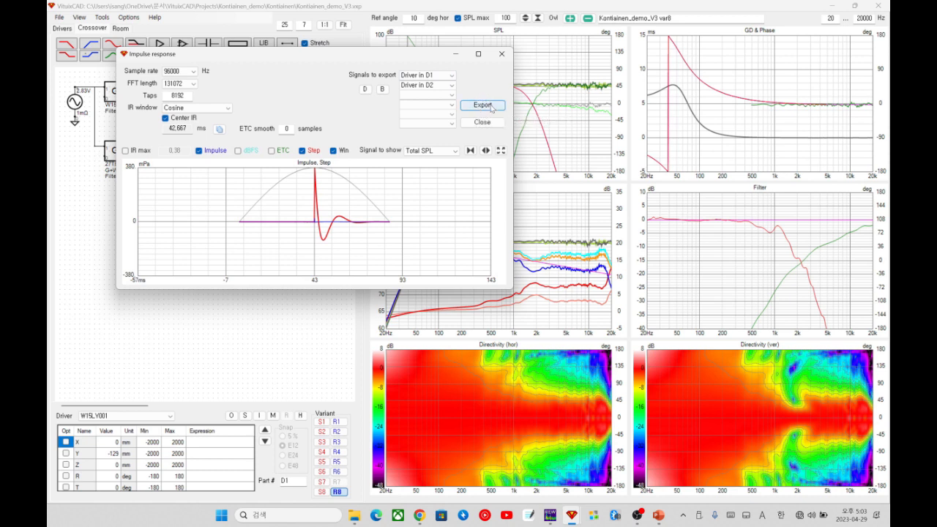
left_click(501, 56)
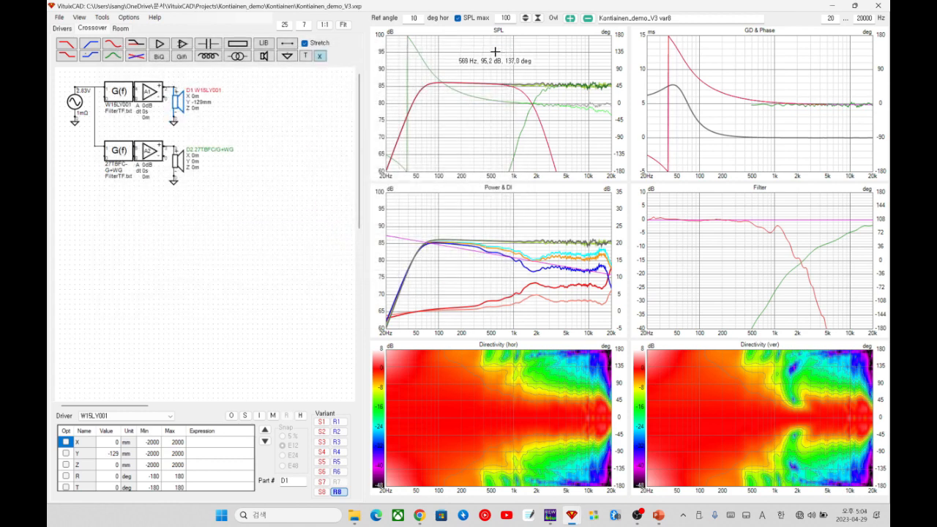